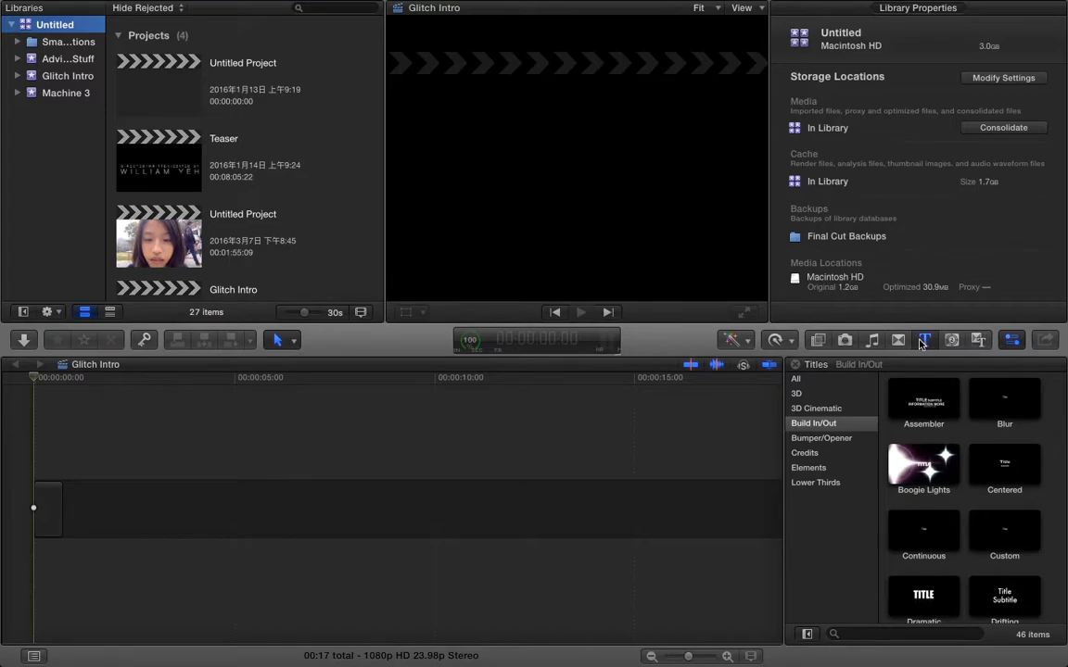
pyautogui.click(872, 340)
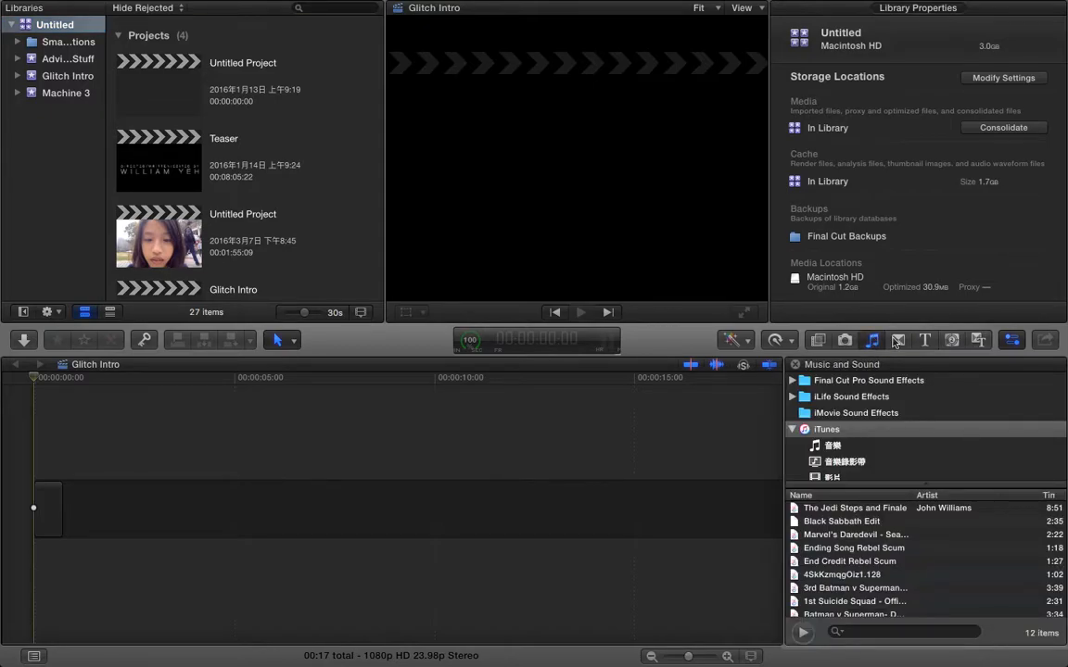
pyautogui.click(844, 340)
pyautogui.click(898, 340)
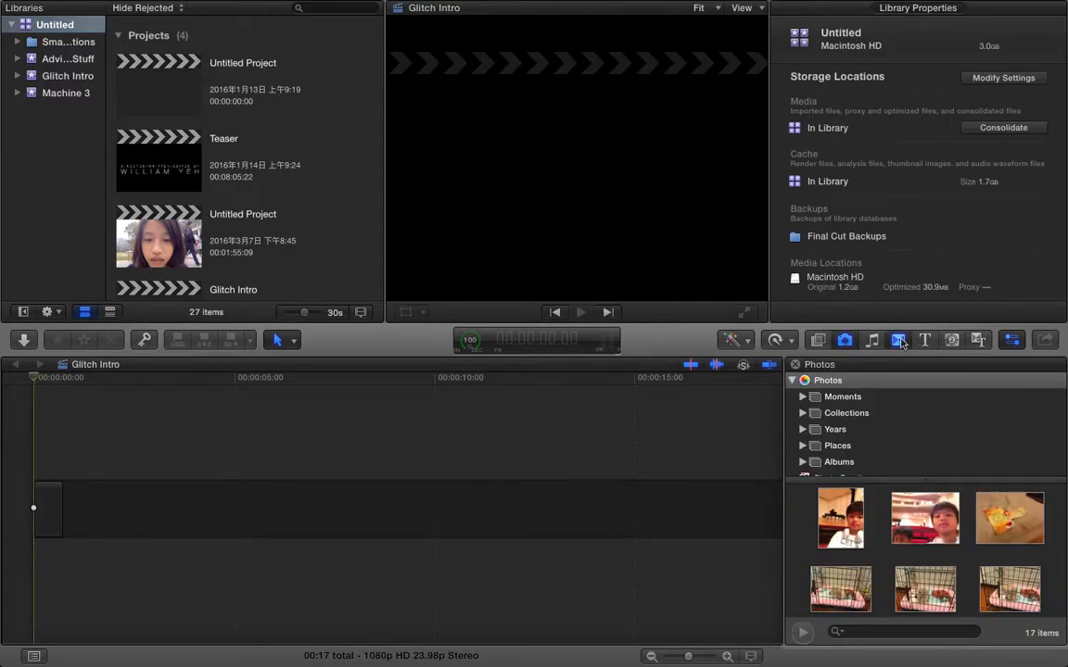
pyautogui.click(818, 340)
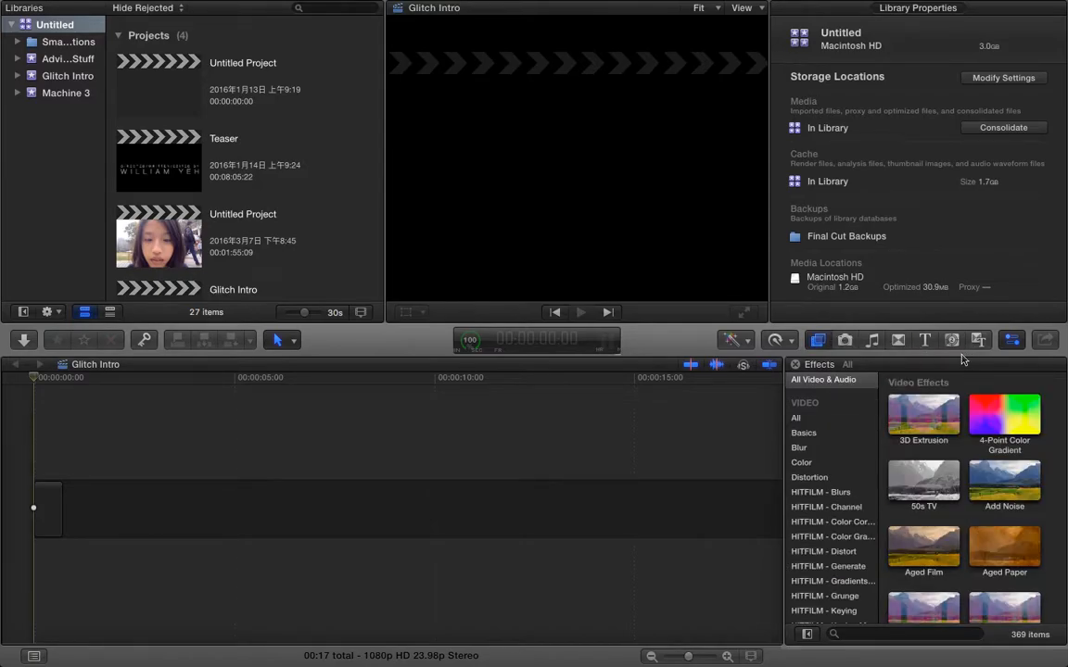
# - Create a new event named "SPaceway Tutorials Ep2" in the Untitled library
pyautogui.rightClick(25, 133)
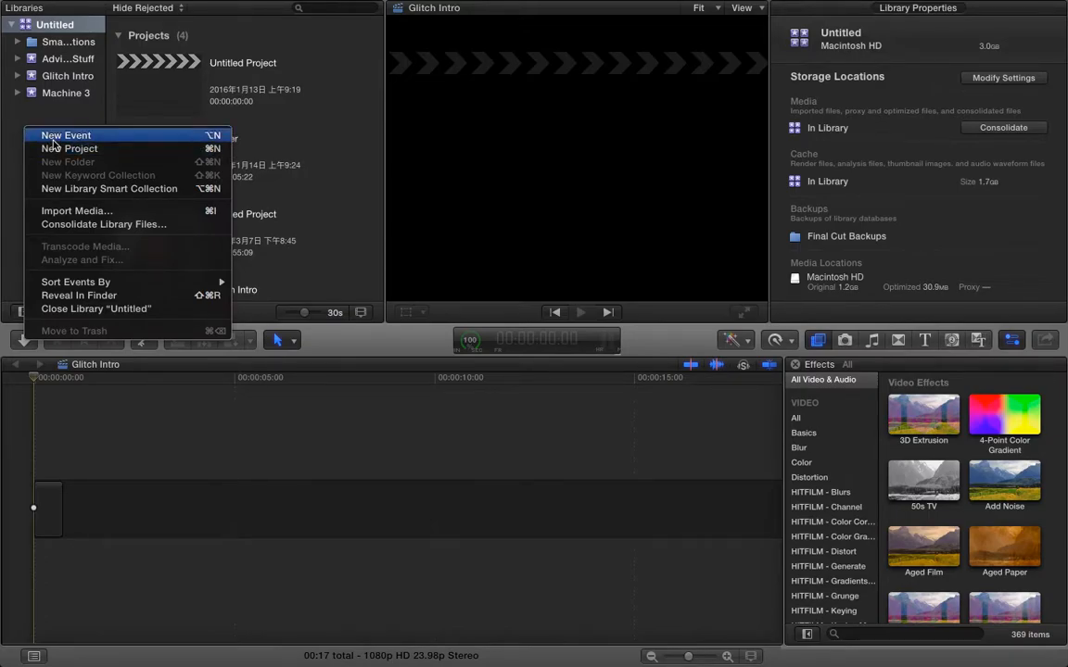
pyautogui.click(53, 137)
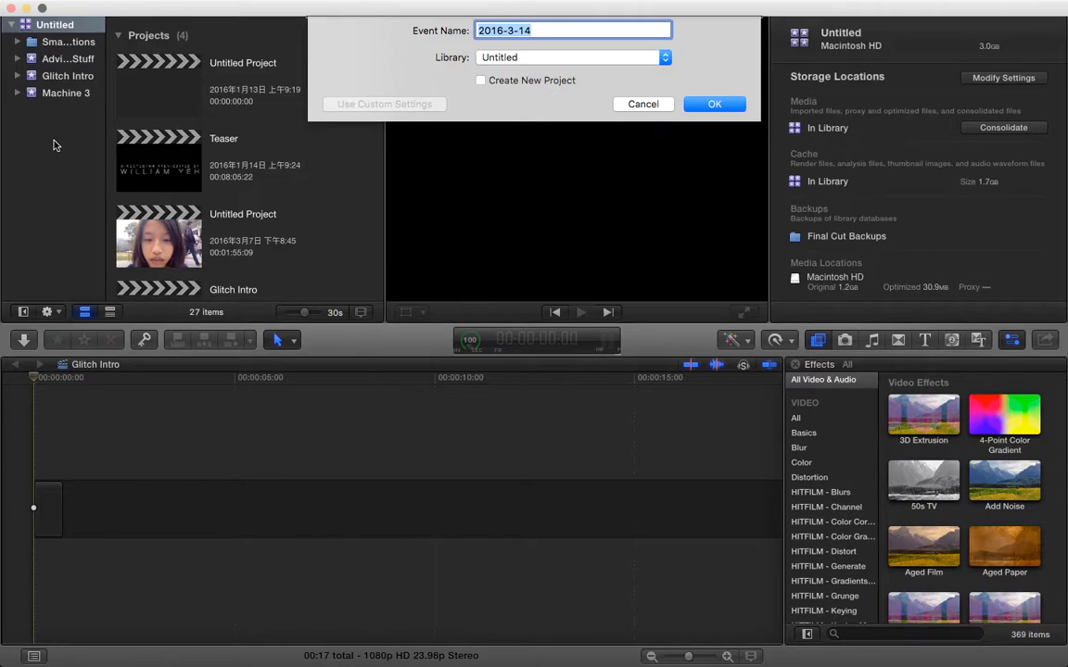
pyautogui.write('SPaceway Tutorials Ep2')
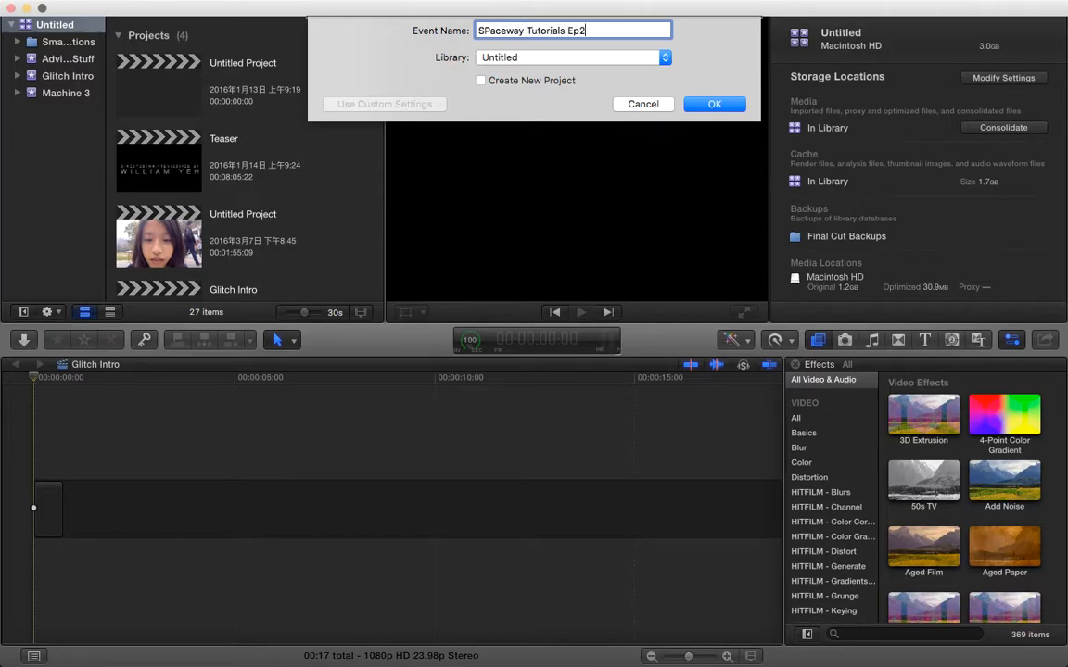
pyautogui.press('Return')
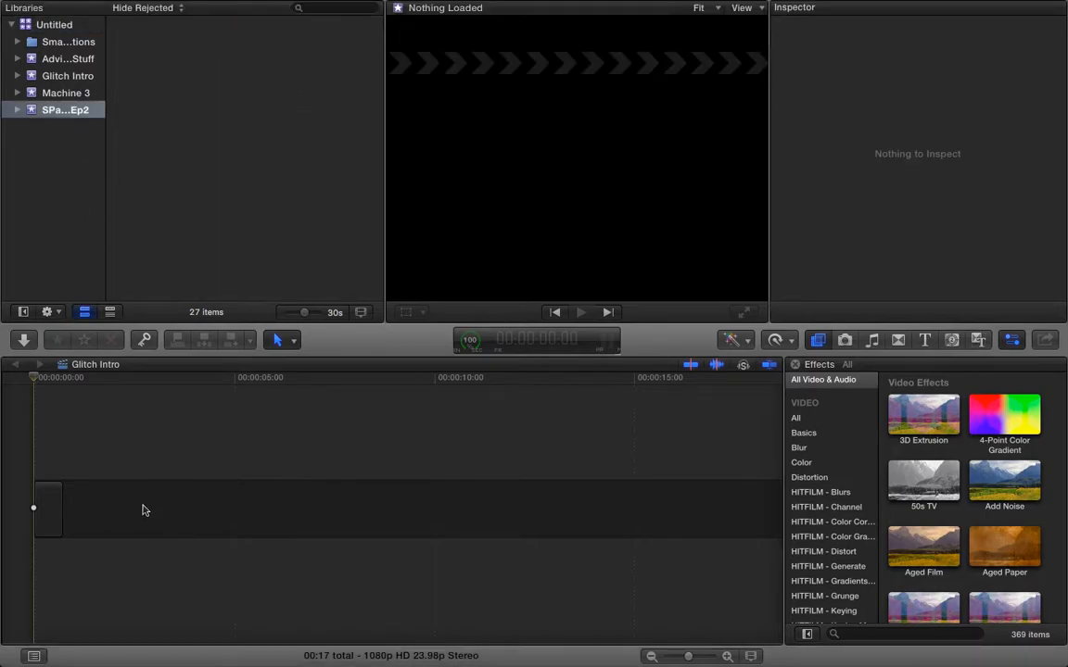
# - Create a new project named "Ep2" in the SPaceway Tutorials Ep2 event
pyautogui.click(143, 508)
pyautogui.click(47, 508)
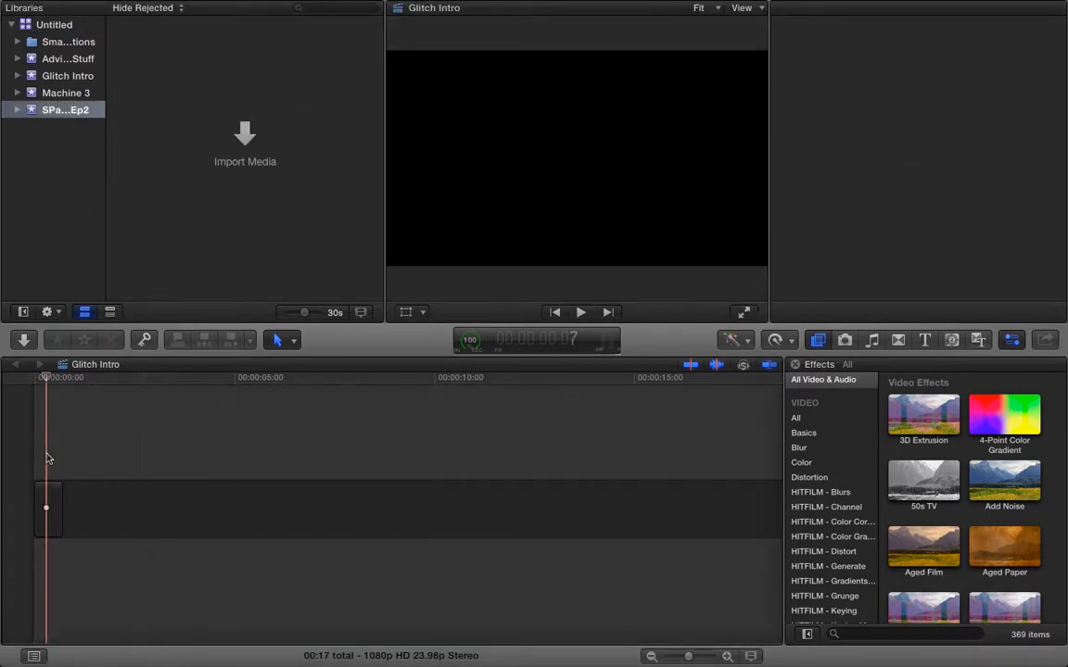
pyautogui.rightClick(76, 169)
pyautogui.click(102, 190)
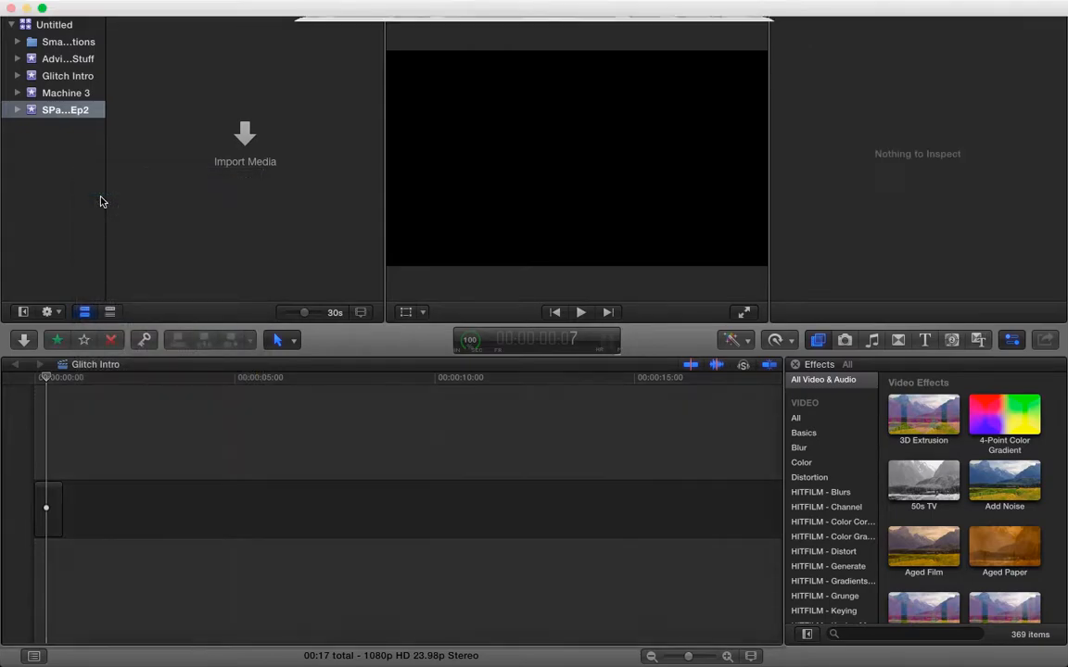
pyautogui.write('Ep2')
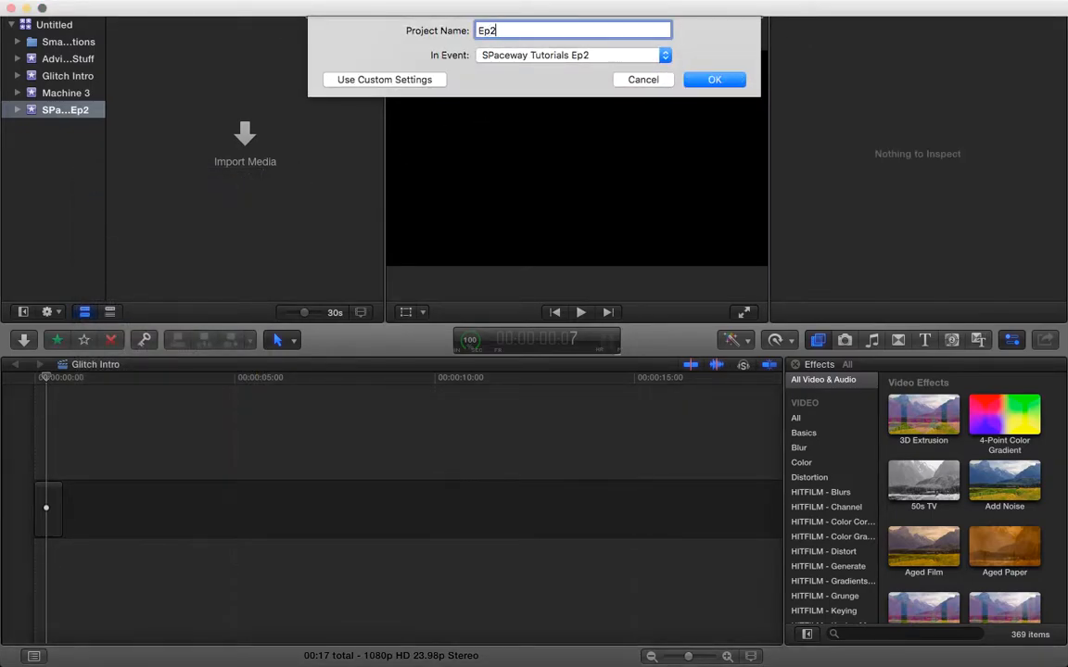
pyautogui.press('Return')
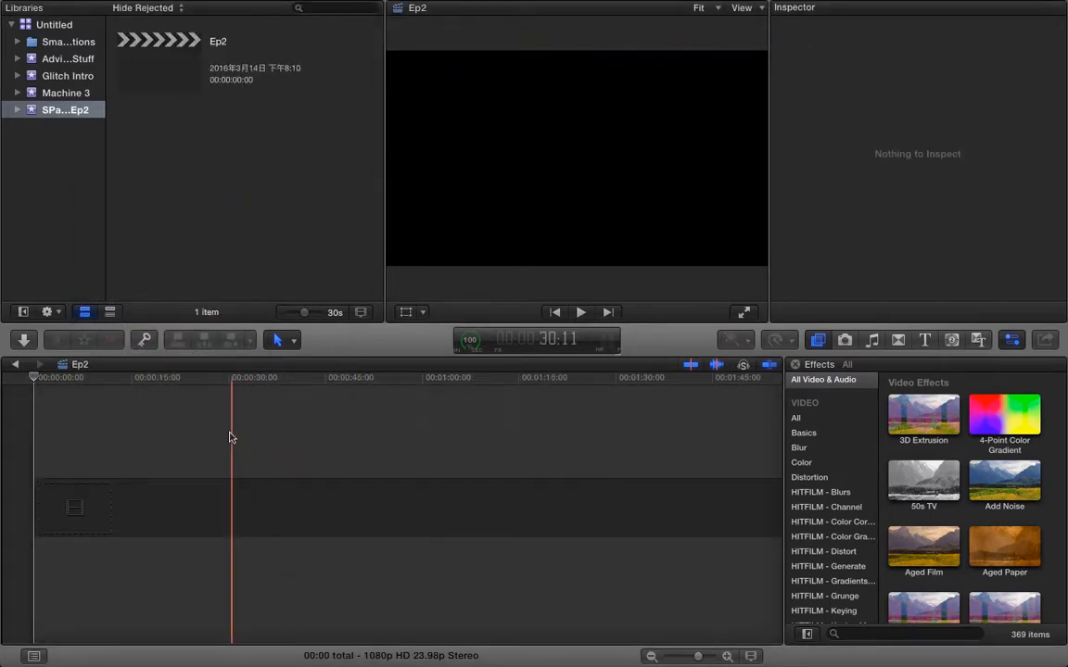
# - Browse the available titles by category: All, 3D, 3D Cinematic, Build In/Out, Bumper/Opener and Credits
pyautogui.click(925, 341)
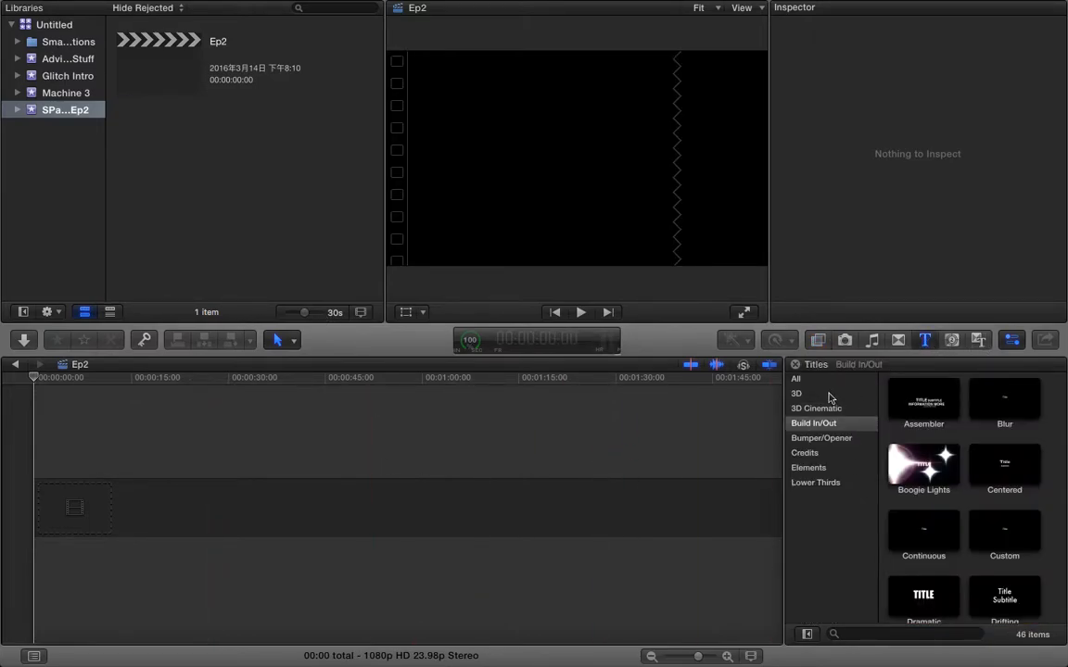
pyautogui.click(797, 380)
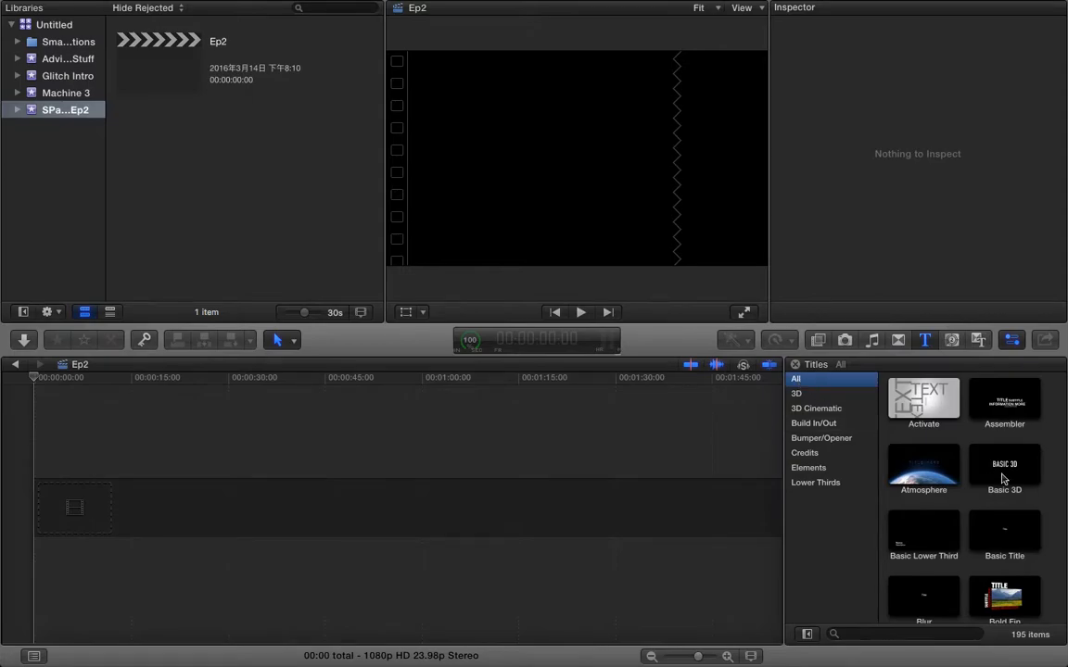
pyautogui.click(824, 393)
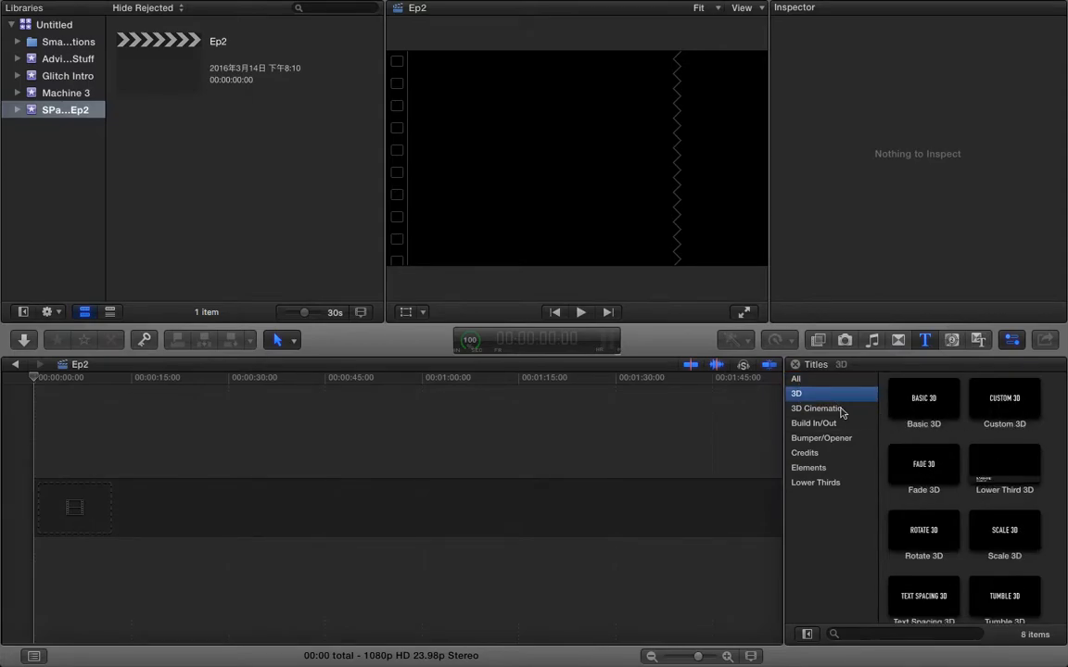
pyautogui.click(841, 411)
pyautogui.click(832, 424)
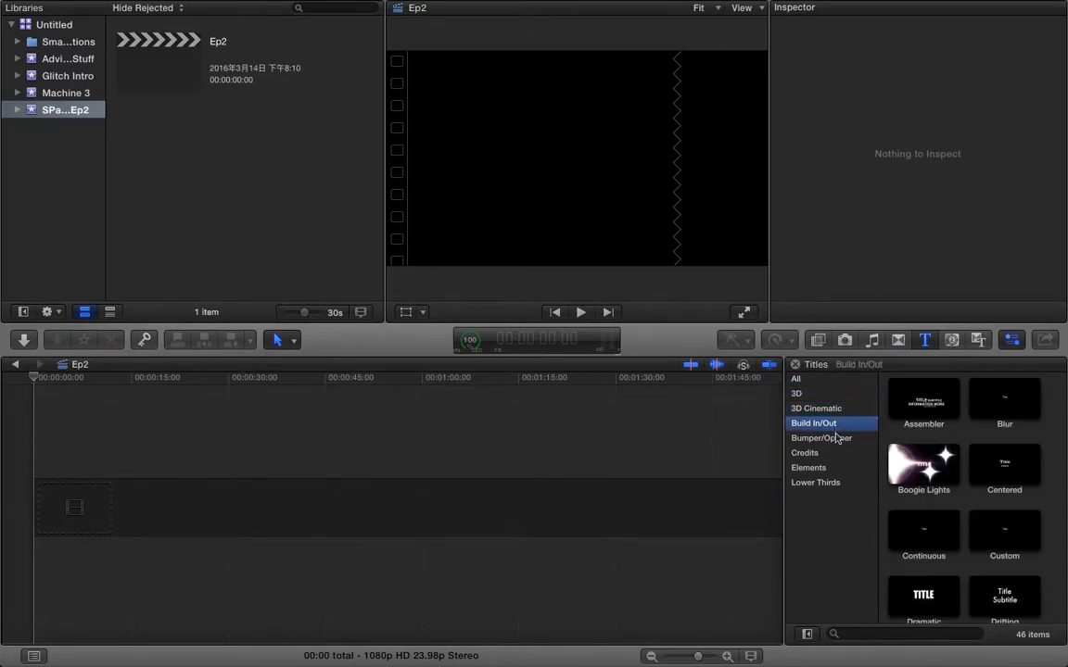
pyautogui.click(832, 438)
pyautogui.click(832, 453)
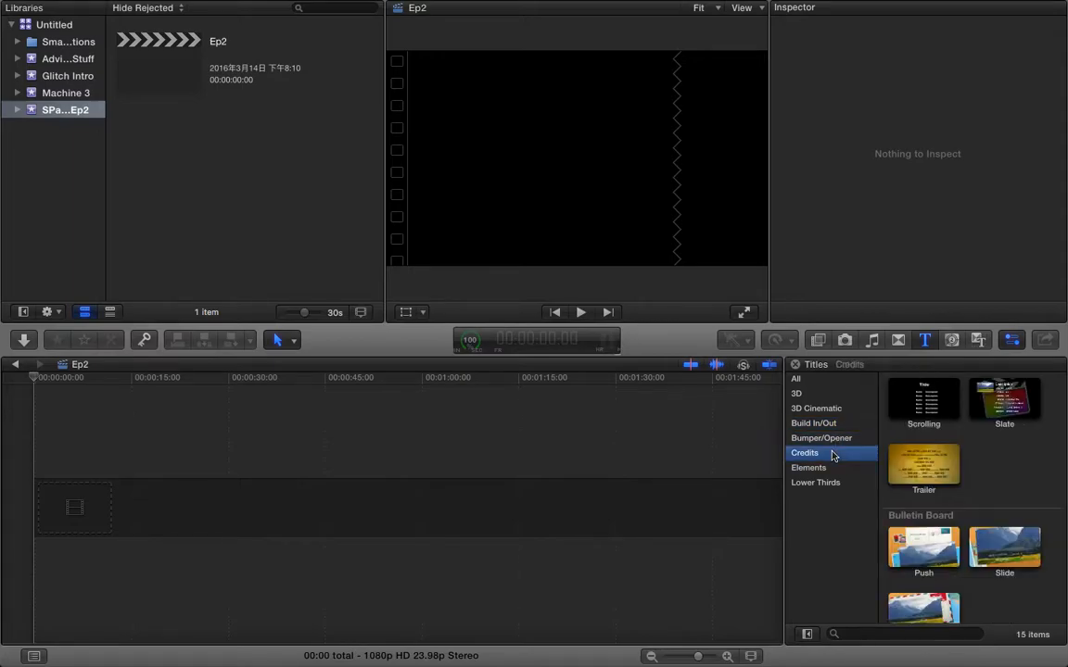
# - Preview the Atmosphere title from the 3D Cinematic category and add it to the start of the Ep2 timeline
pyautogui.click(810, 393)
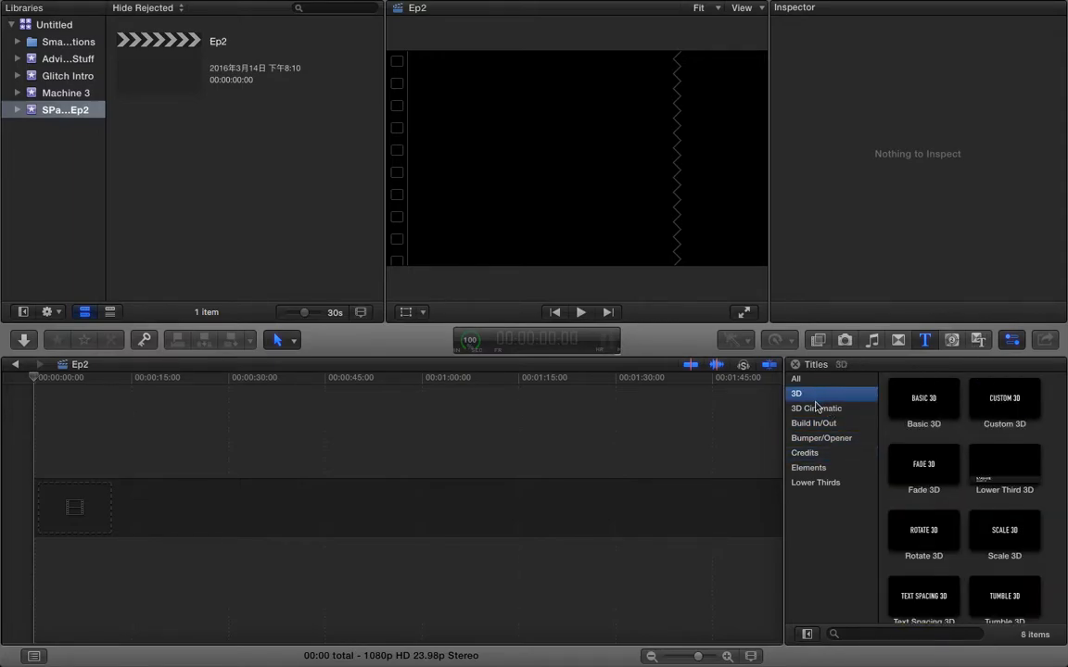
pyautogui.click(816, 408)
pyautogui.click(887, 397)
pyautogui.press('space')
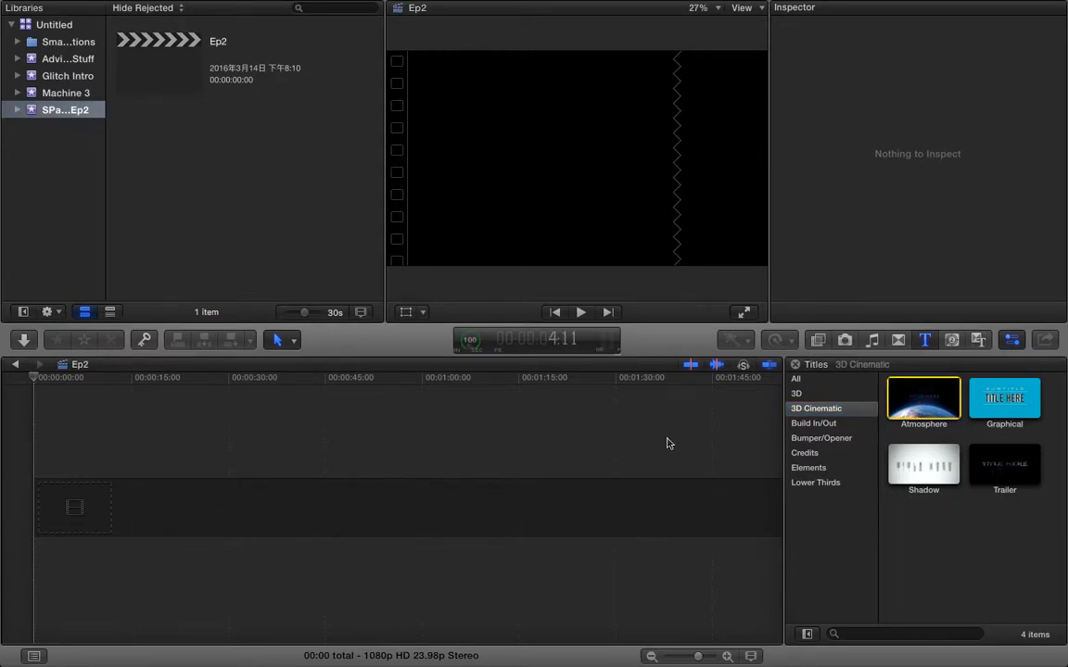
pyautogui.moveTo(597, 459); pyautogui.dragTo(468, 463)
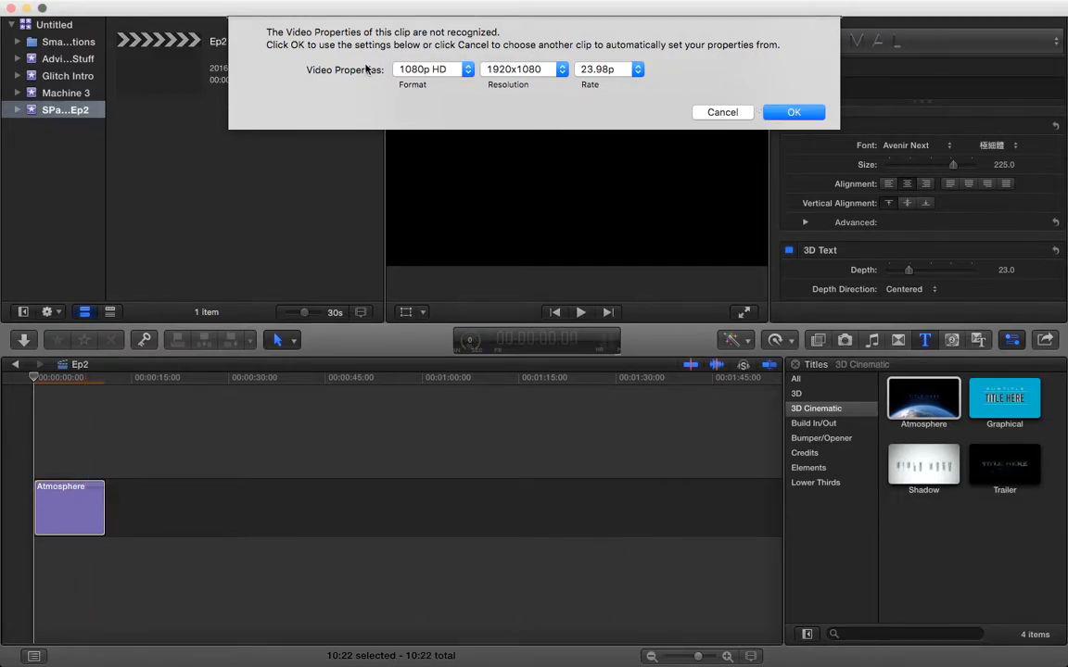
# - Accept the project's video properties as 1080p HD format, 1920x1080 resolution and 23.98p rate after reviewing the options
pyautogui.click(439, 70)
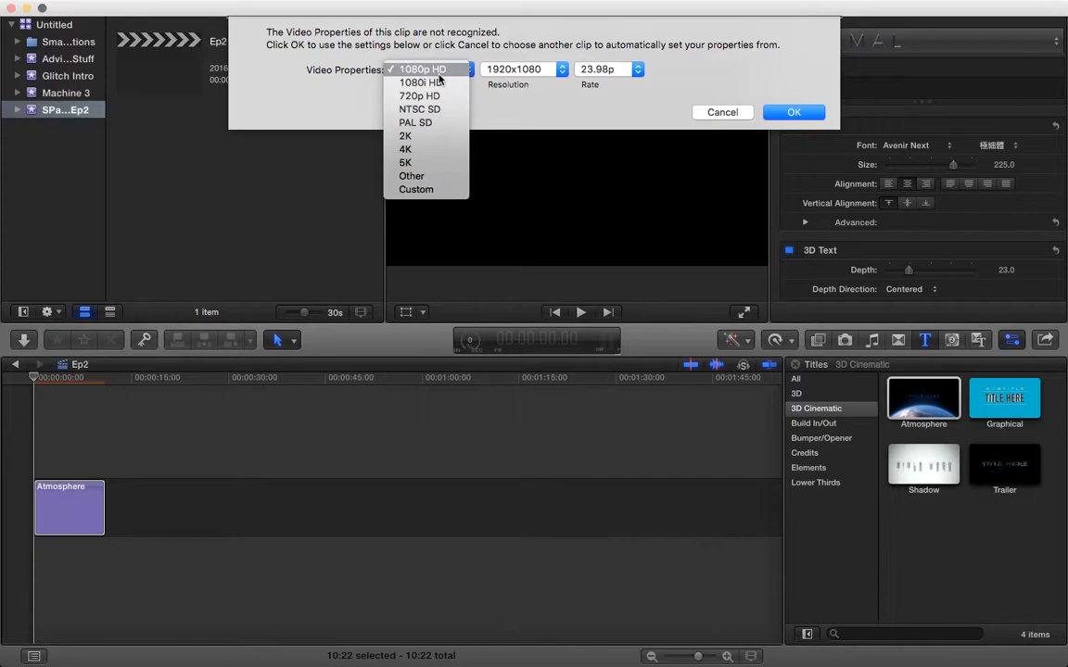
pyautogui.click(439, 73)
pyautogui.click(536, 70)
pyautogui.click(536, 69)
pyautogui.click(598, 69)
pyautogui.click(598, 71)
pyautogui.click(598, 70)
pyautogui.click(597, 72)
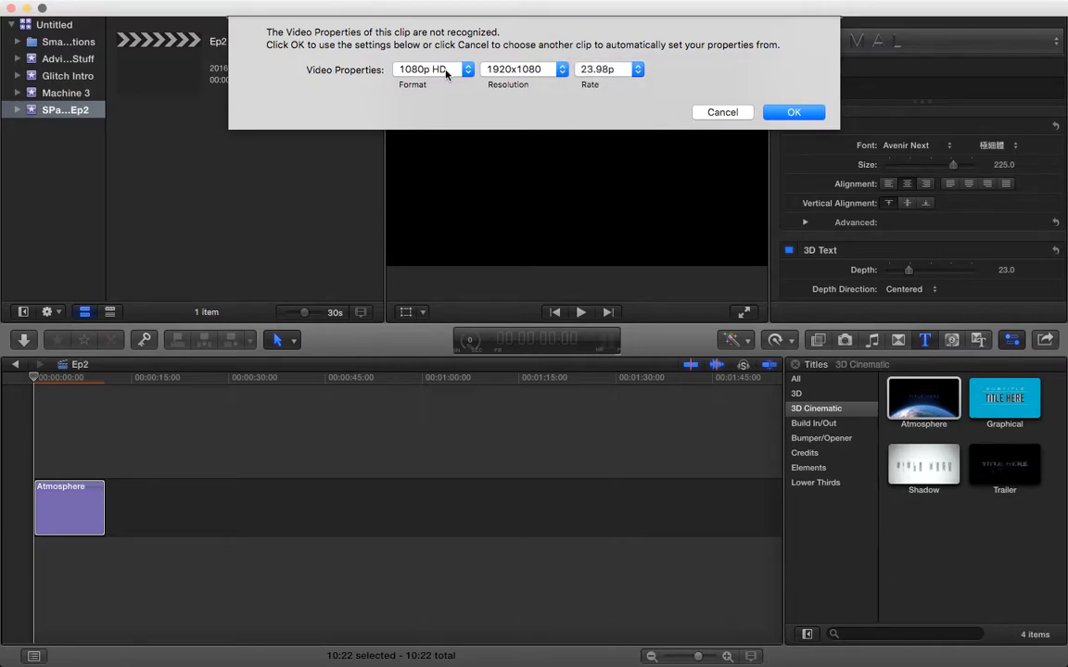
pyautogui.click(444, 71)
pyautogui.click(446, 72)
pyautogui.click(793, 113)
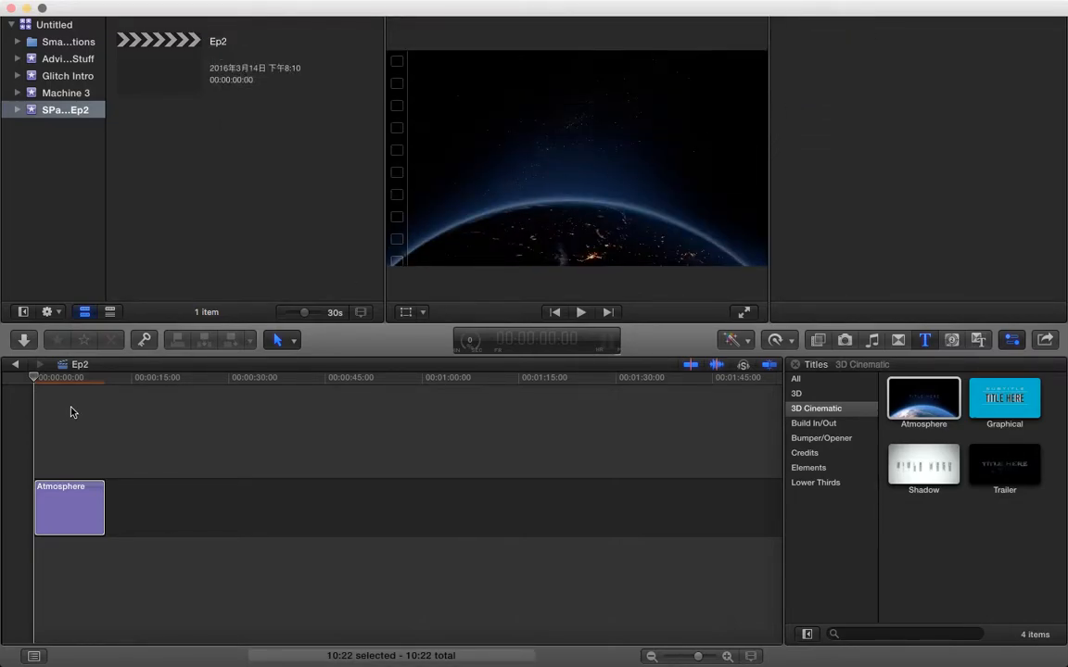
# - Play the Atmosphere title from its beginning and examine its Title, Text, Video and Info settings
pyautogui.click(24, 397)
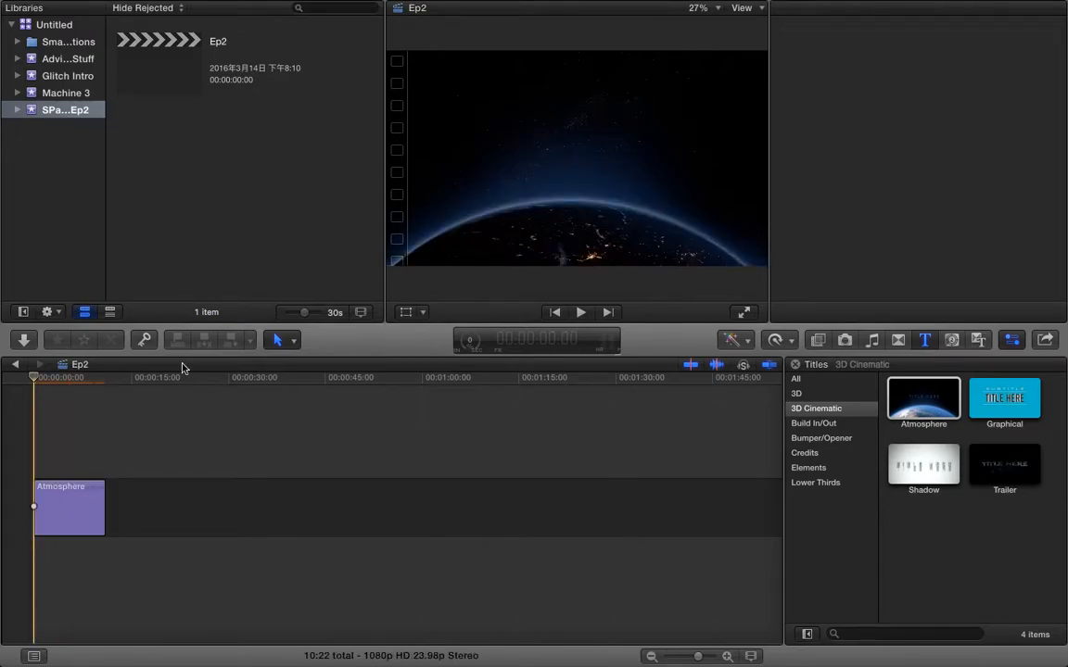
pyautogui.click(580, 313)
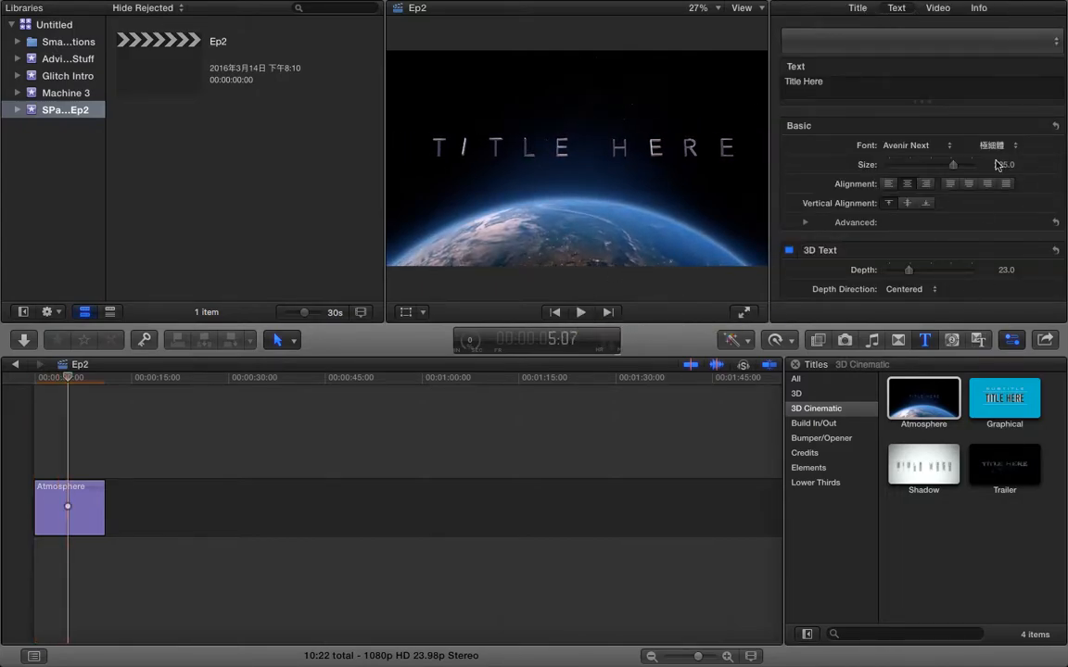
pyautogui.click(859, 10)
pyautogui.click(895, 8)
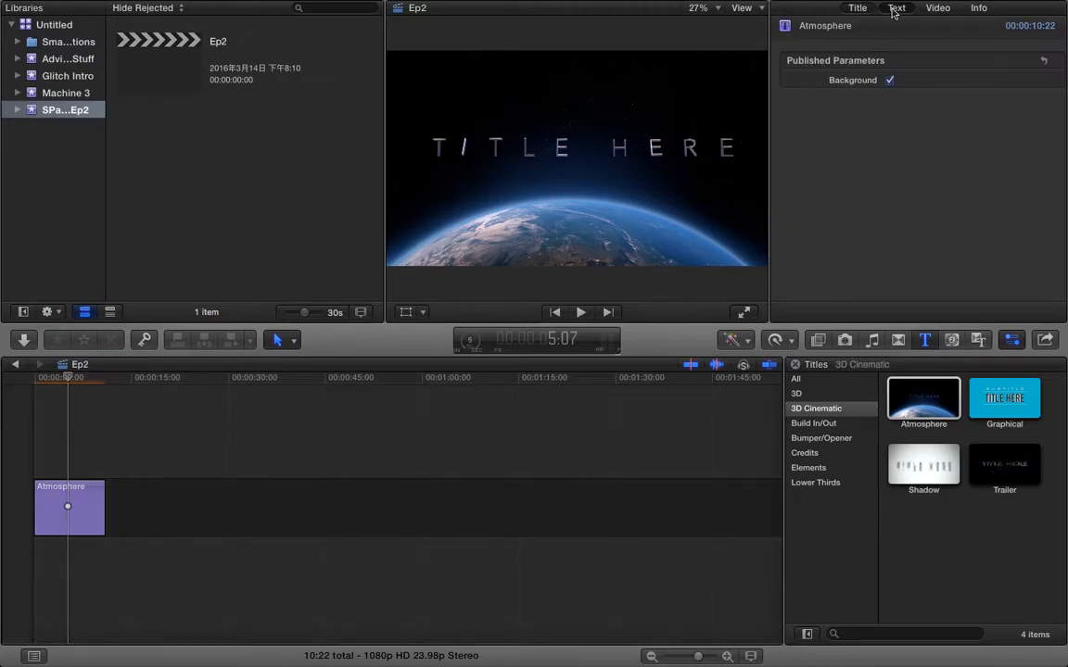
pyautogui.click(939, 9)
pyautogui.click(980, 9)
# - Replace the Atmosphere title's placeholder text with "SPACEWAY" and "RULES" on two lines
pyautogui.click(902, 12)
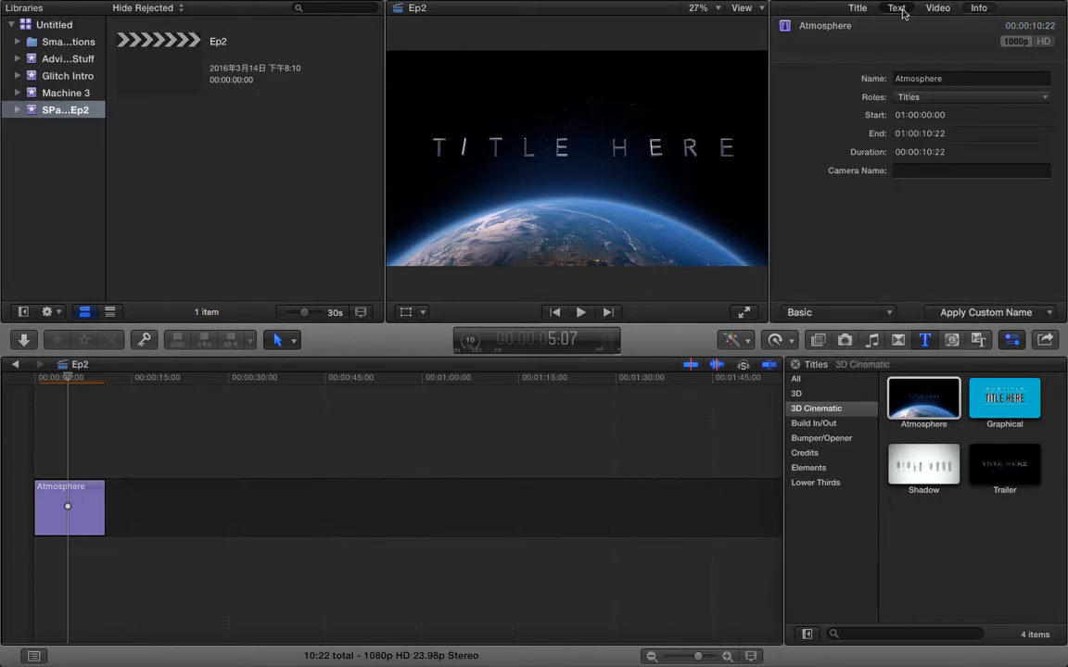
pyautogui.moveTo(869, 79); pyautogui.dragTo(792, 66)
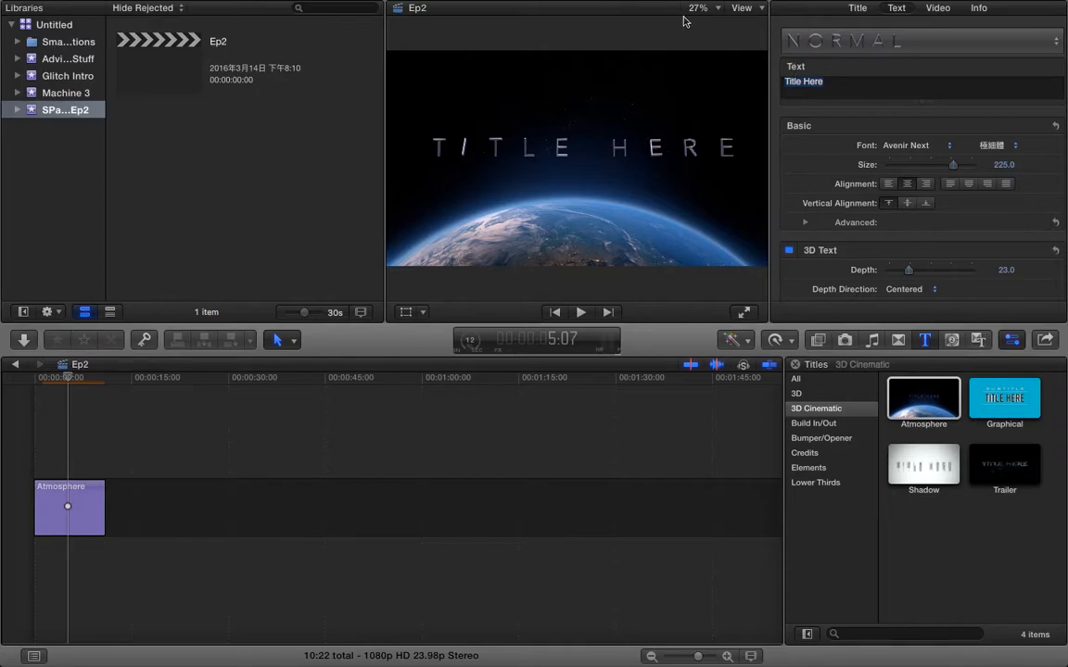
pyautogui.write('SPACE')
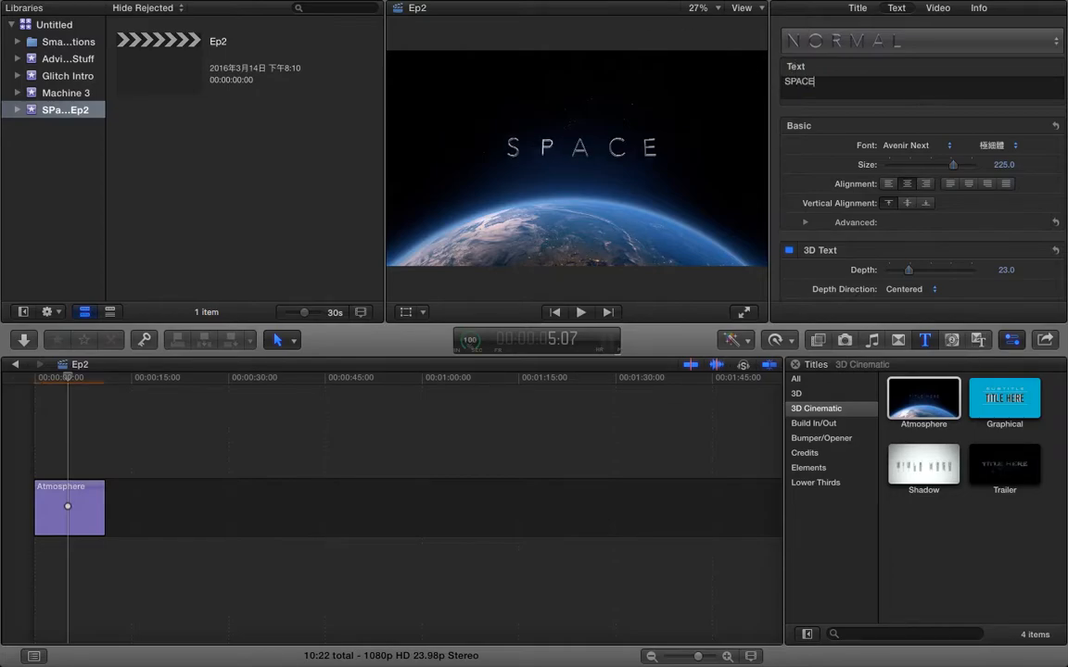
pyautogui.write('WAY')
pyautogui.press('Return')
pyautogui.write('RULES')
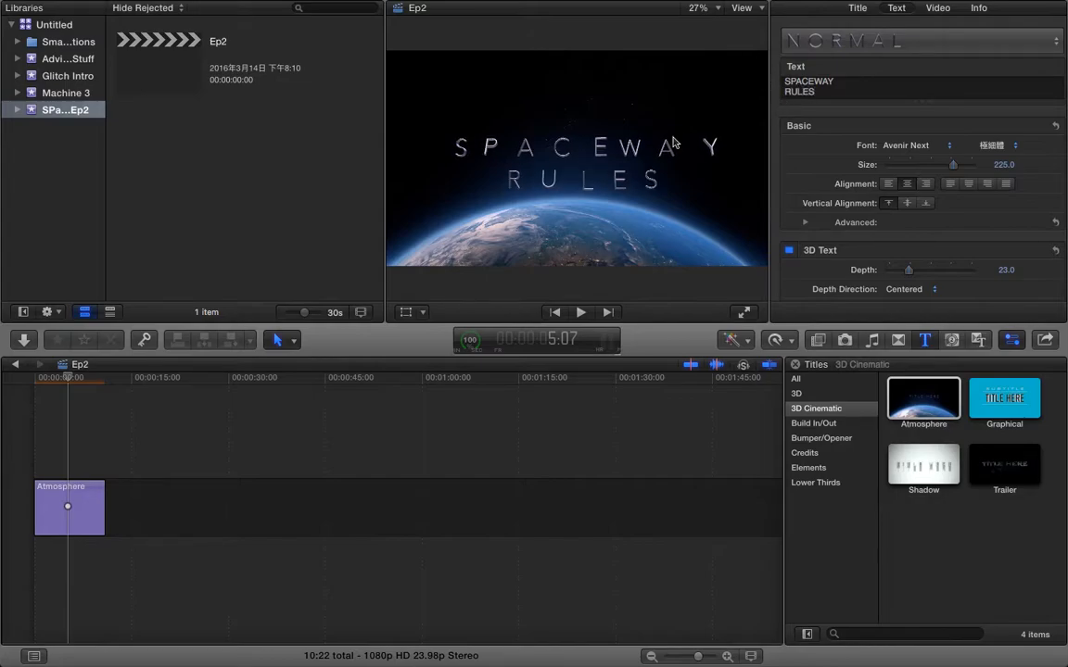
# - Play the edited title from the start of the timeline to preview it
pyautogui.click(33, 380)
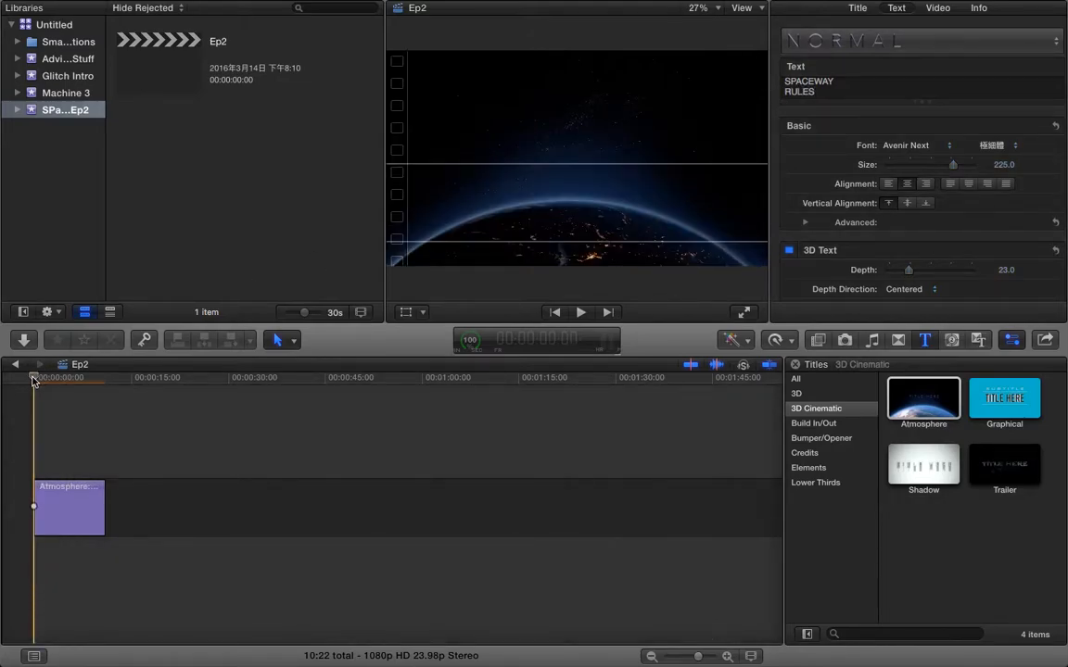
pyautogui.press('space')
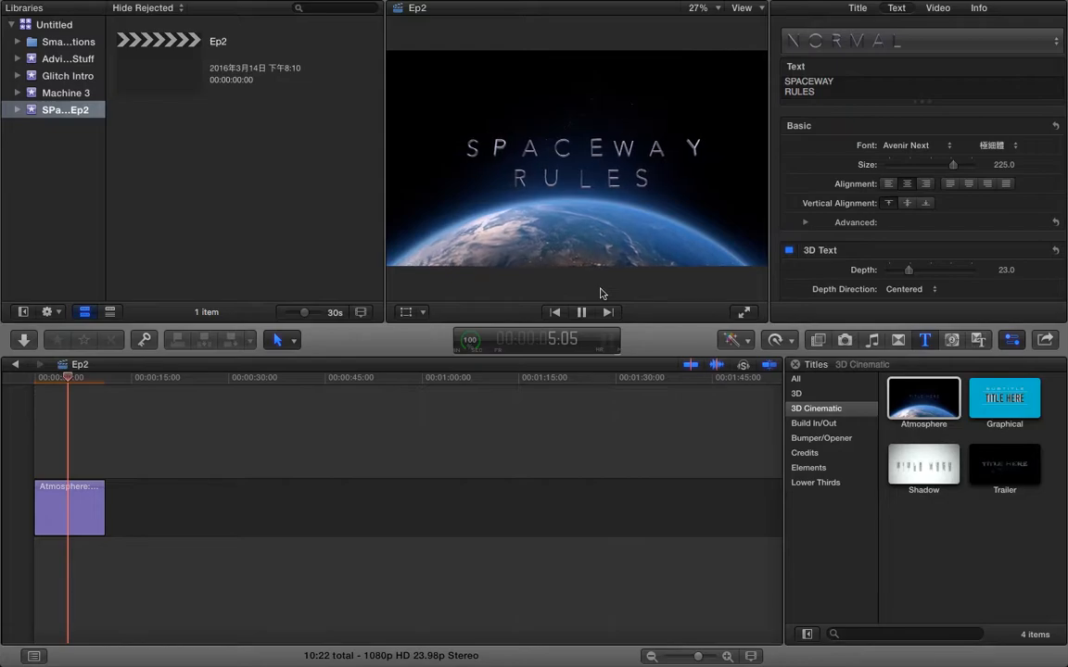
pyautogui.press('space')
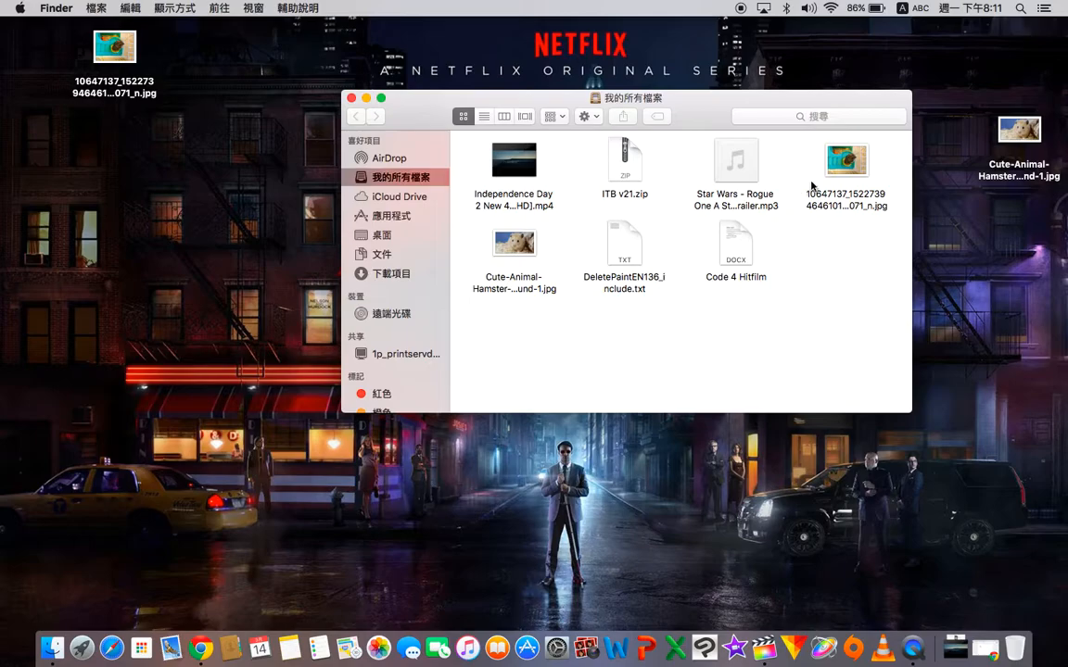
# - Arrange the Finder and Final Cut Pro windows side by side and append the photo starting with 10647137 after the Atmosphere title
pyautogui.click(838, 165)
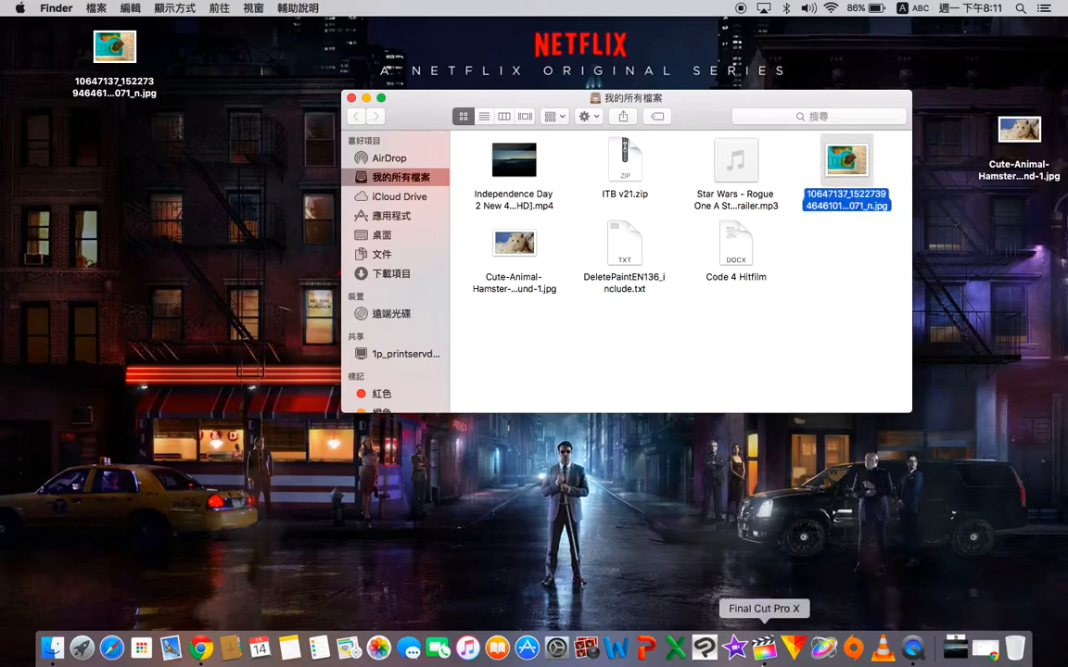
pyautogui.click(764, 648)
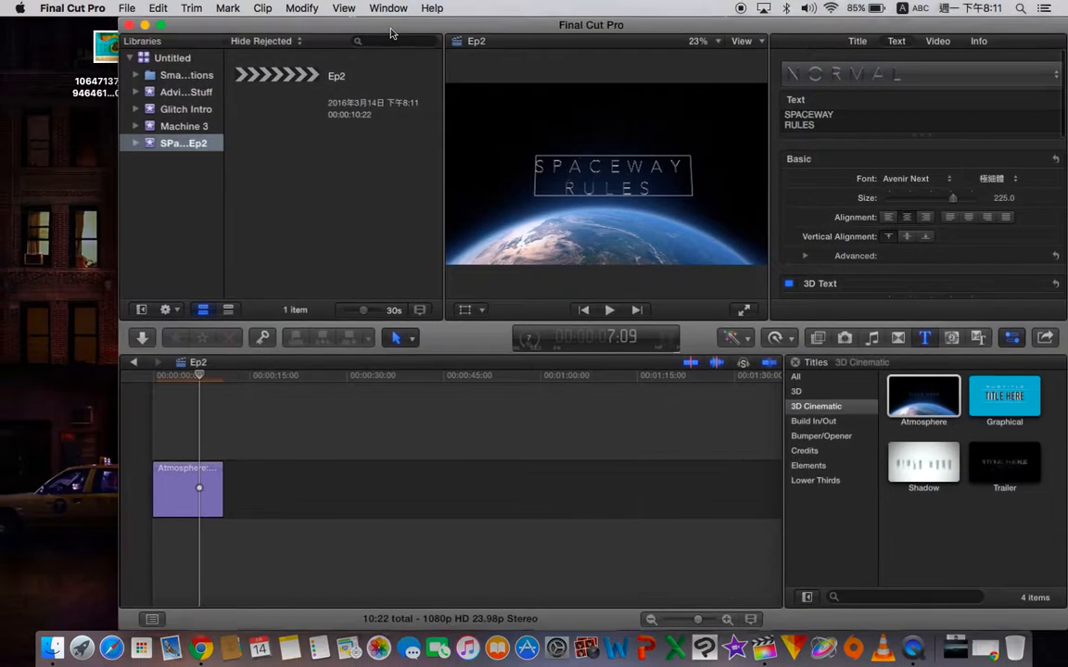
pyautogui.moveTo(393, 28); pyautogui.dragTo(740, 24)
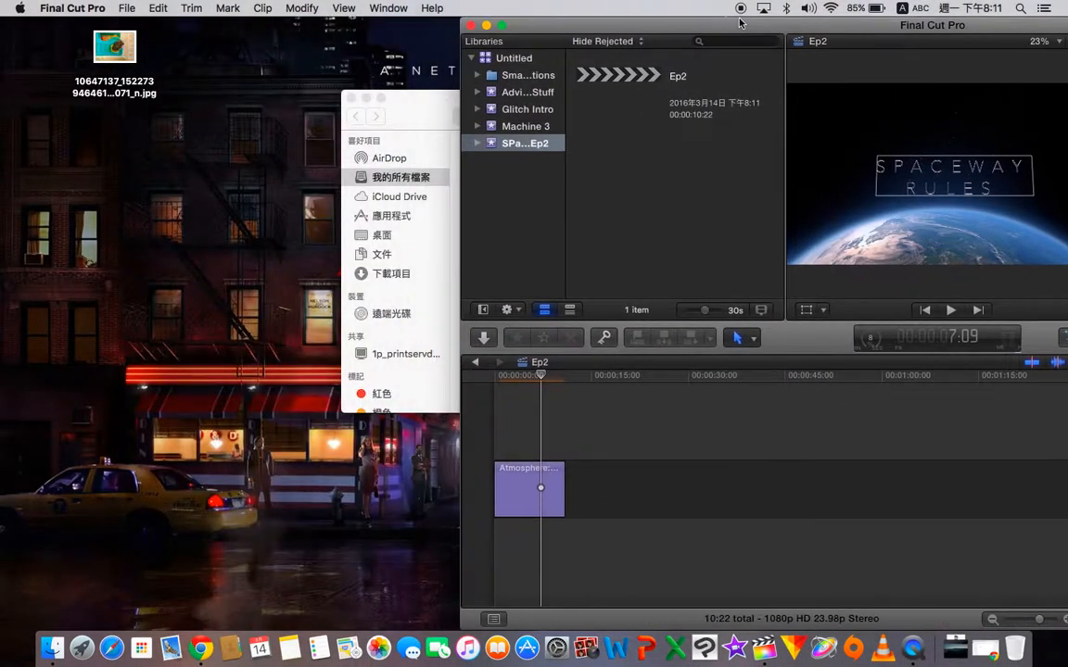
pyautogui.moveTo(441, 108); pyautogui.dragTo(161, 115)
pyautogui.moveTo(580, 218); pyautogui.dragTo(654, 484)
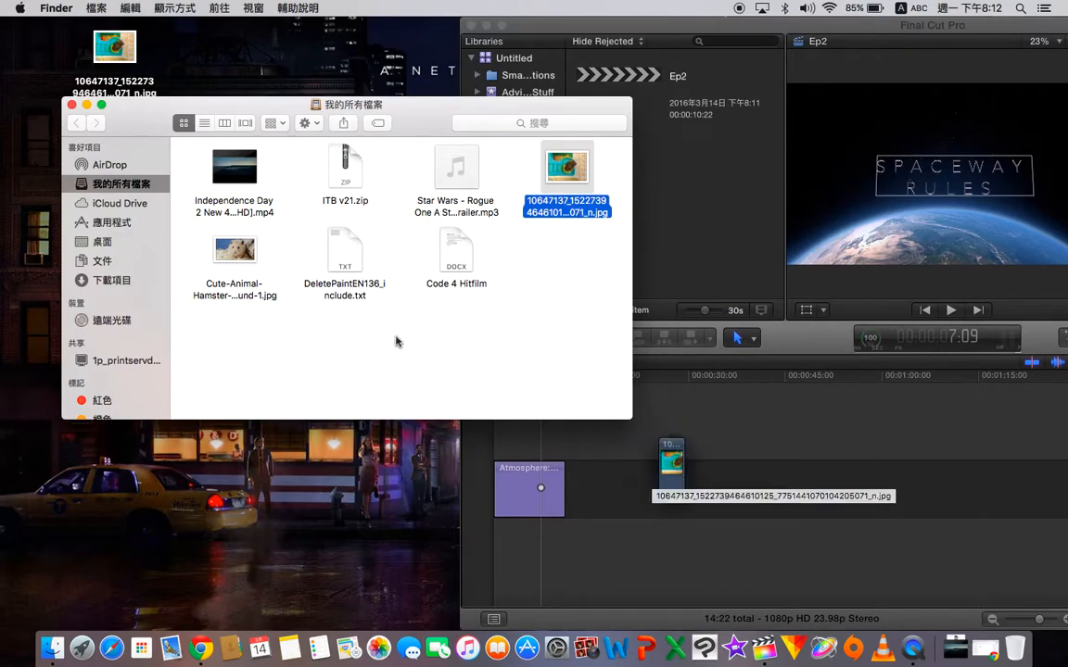
# - Close the Finder window and expand the Final Cut Pro window to full screen
pyautogui.click(70, 105)
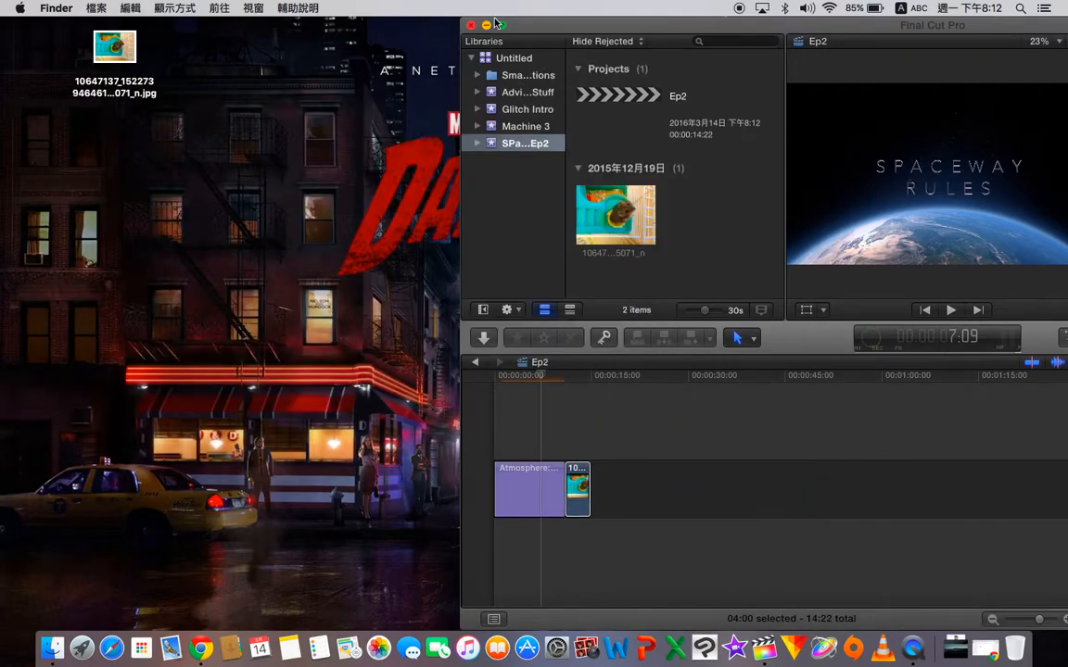
pyautogui.click(502, 30)
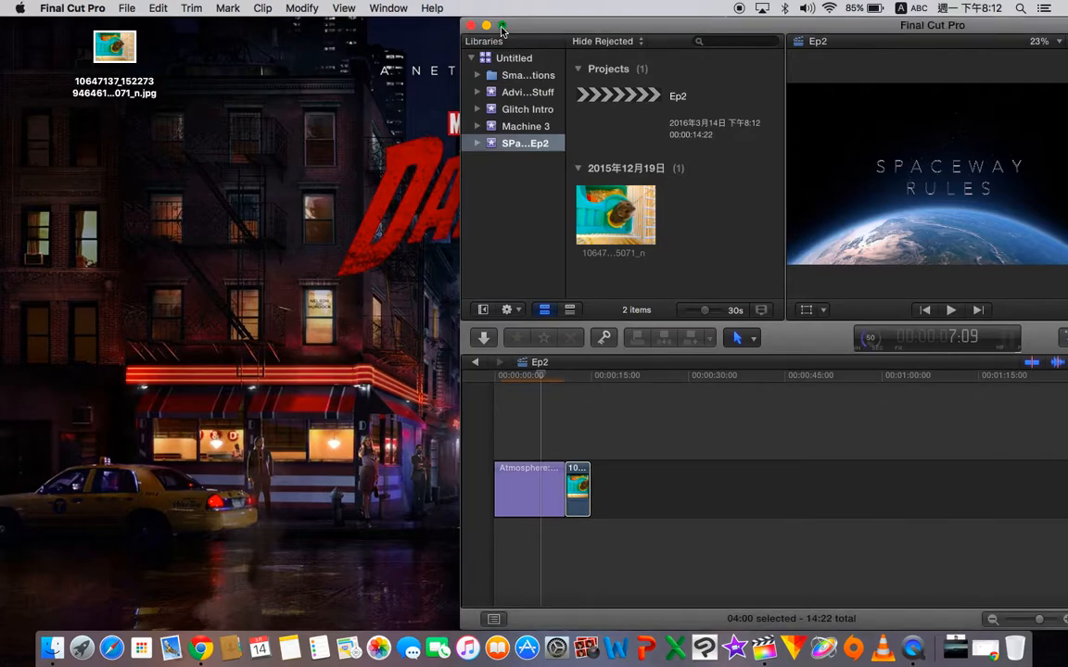
pyautogui.click(500, 30)
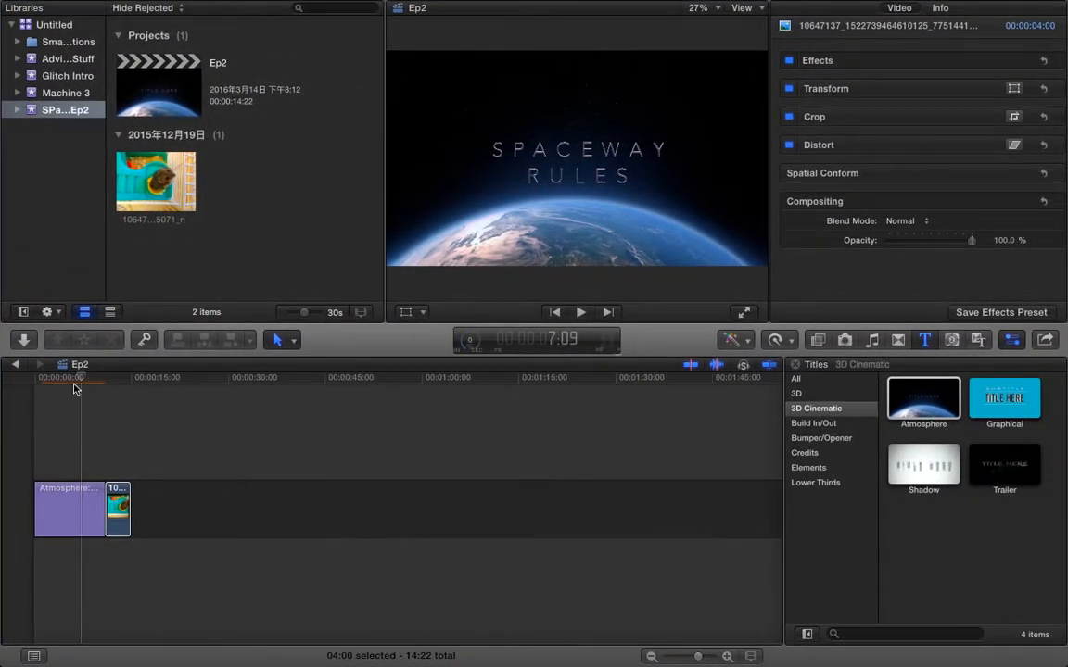
# - Turn off the background of the Atmosphere title in the timeline
pyautogui.click(69, 508)
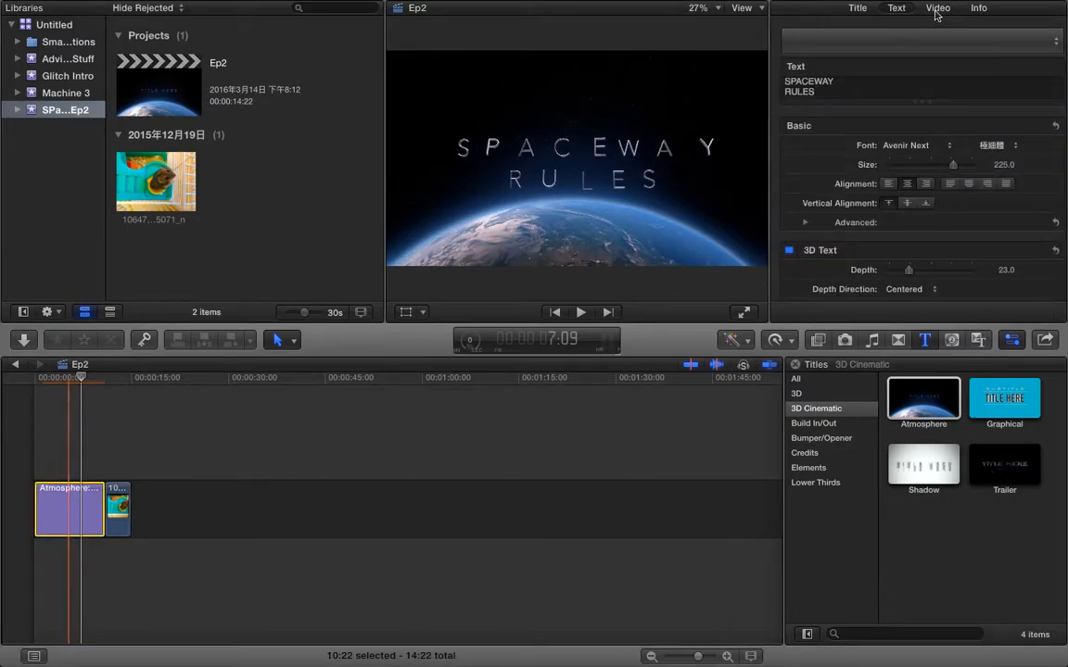
pyautogui.click(872, 8)
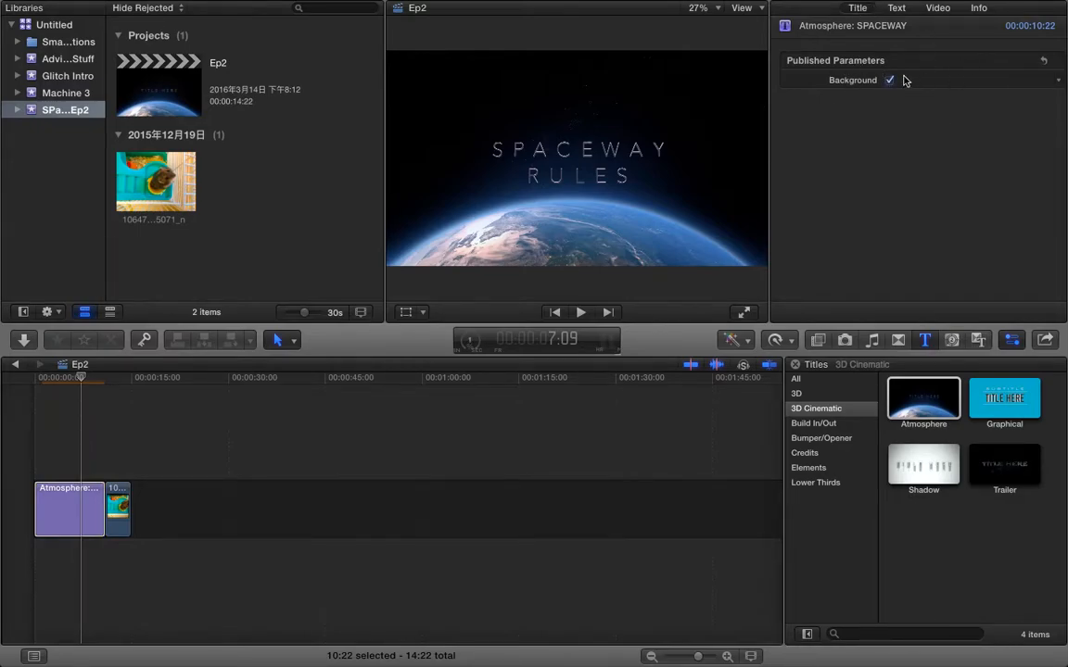
pyautogui.click(889, 81)
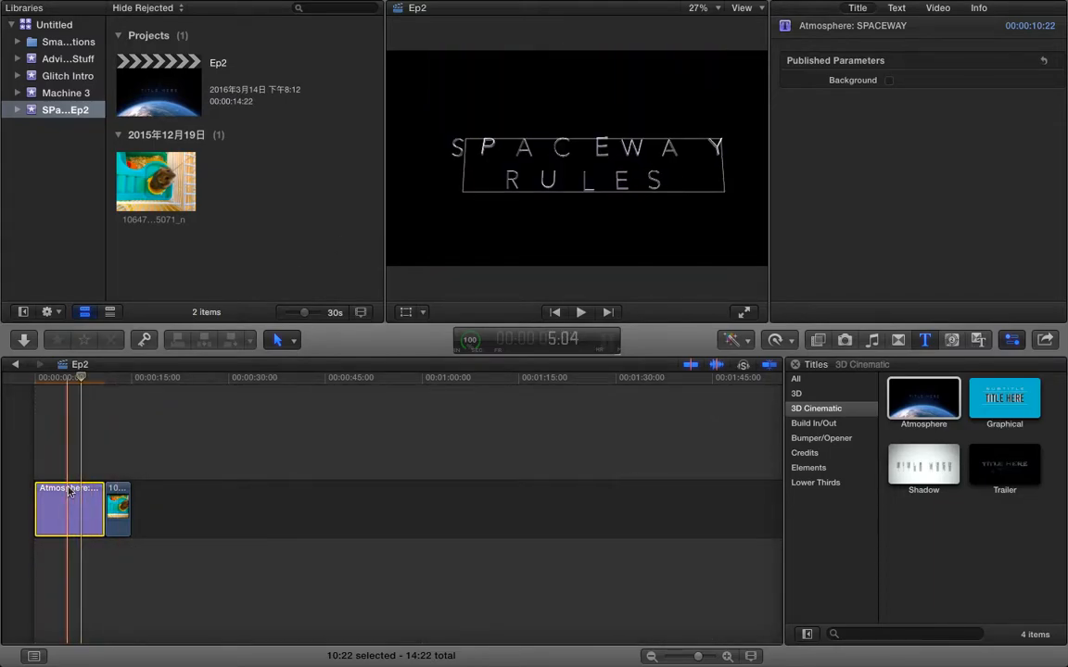
# - Stack the Atmosphere title above the photo, extend the photo to the title's end, and play the result
pyautogui.moveTo(68, 492); pyautogui.dragTo(68, 467)
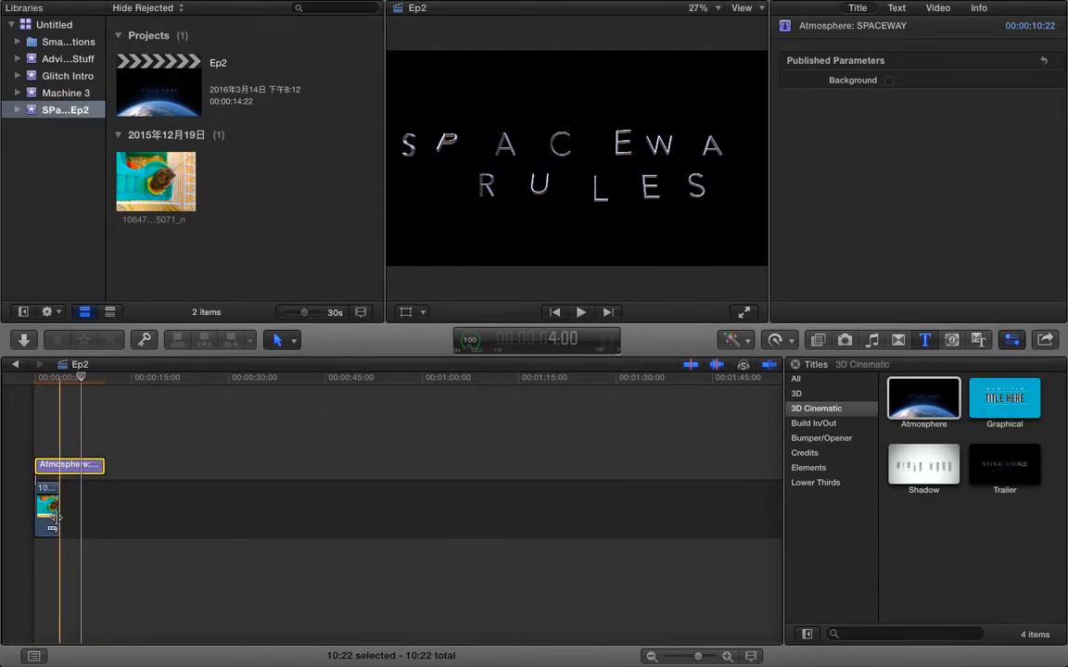
pyautogui.moveTo(56, 515); pyautogui.dragTo(103, 507)
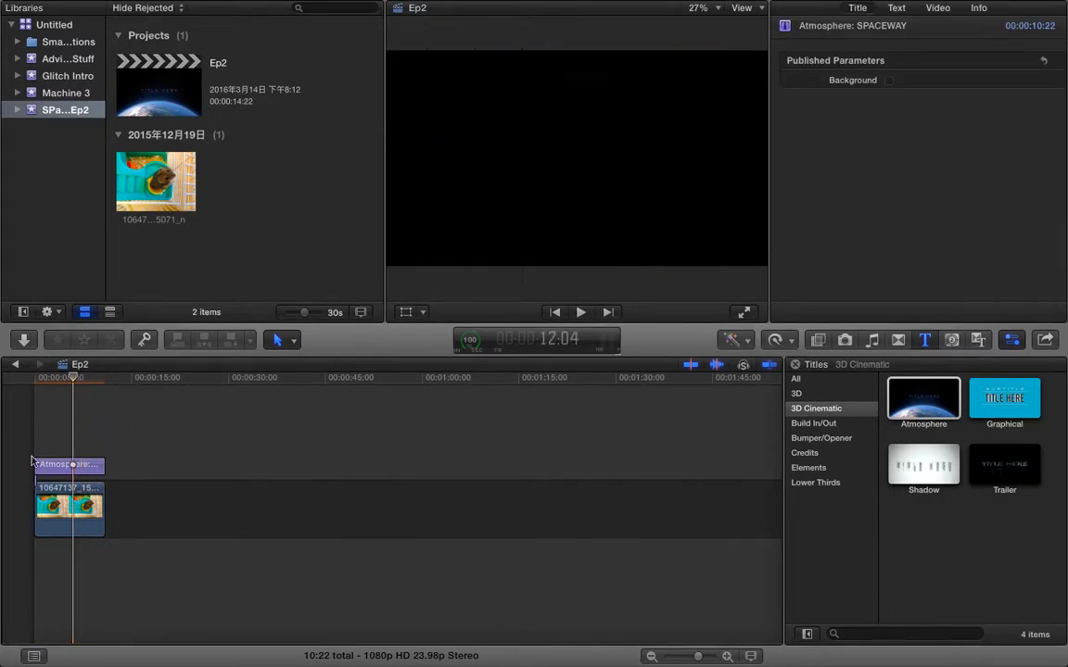
pyautogui.press('space')
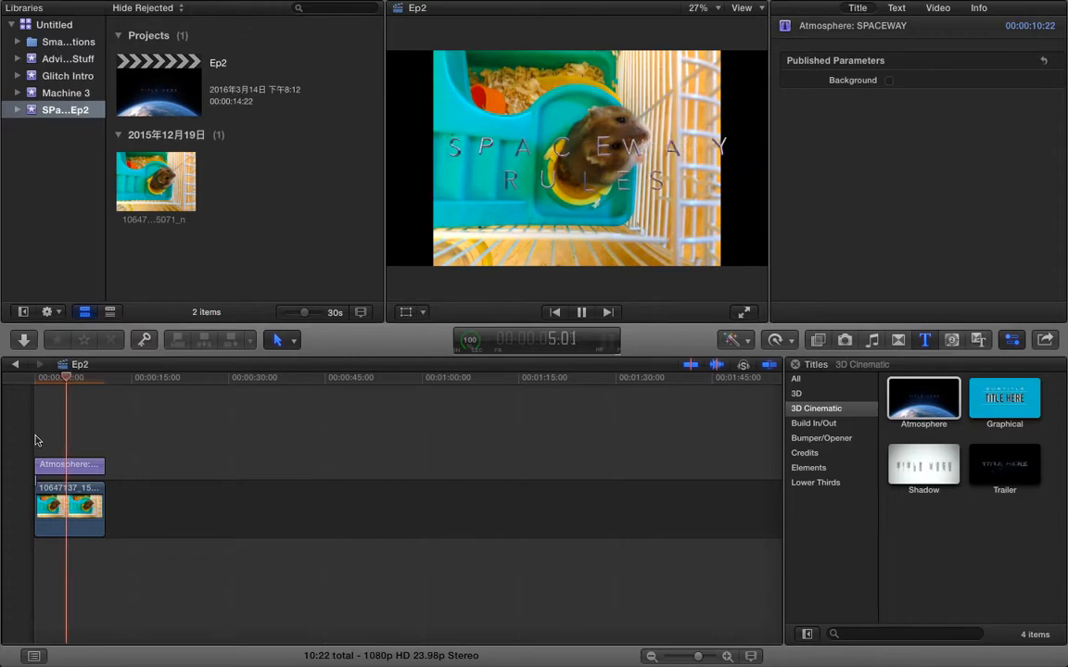
pyautogui.click(36, 441)
# - Delete the Atmosphere title above the photo and stop playback
pyautogui.click(76, 471)
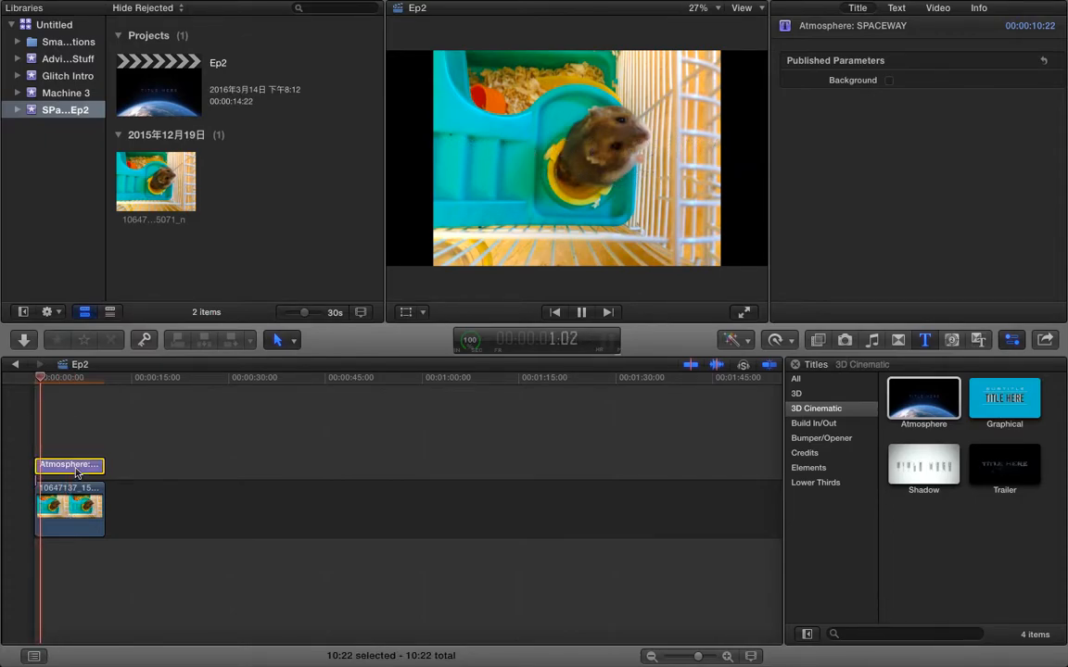
pyautogui.press('Delete')
pyautogui.press('space')
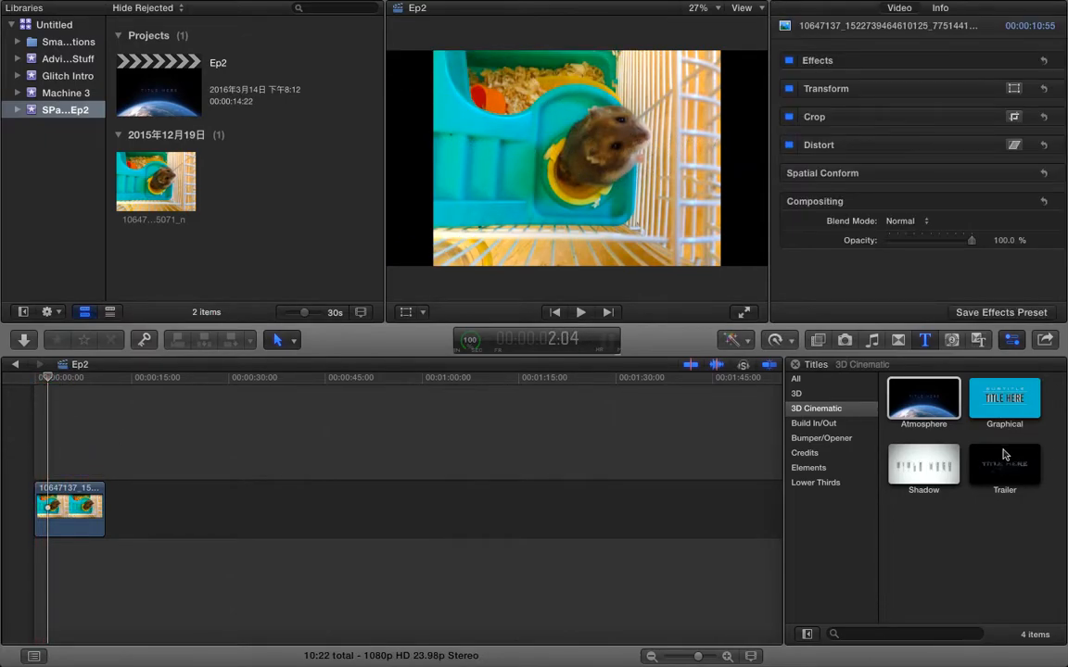
# - Place the 3D Cinematic Trailer title above the photo and preview it from the start
pyautogui.moveTo(1004, 453); pyautogui.dragTo(108, 470)
pyautogui.click(29, 436)
pyautogui.press('space')
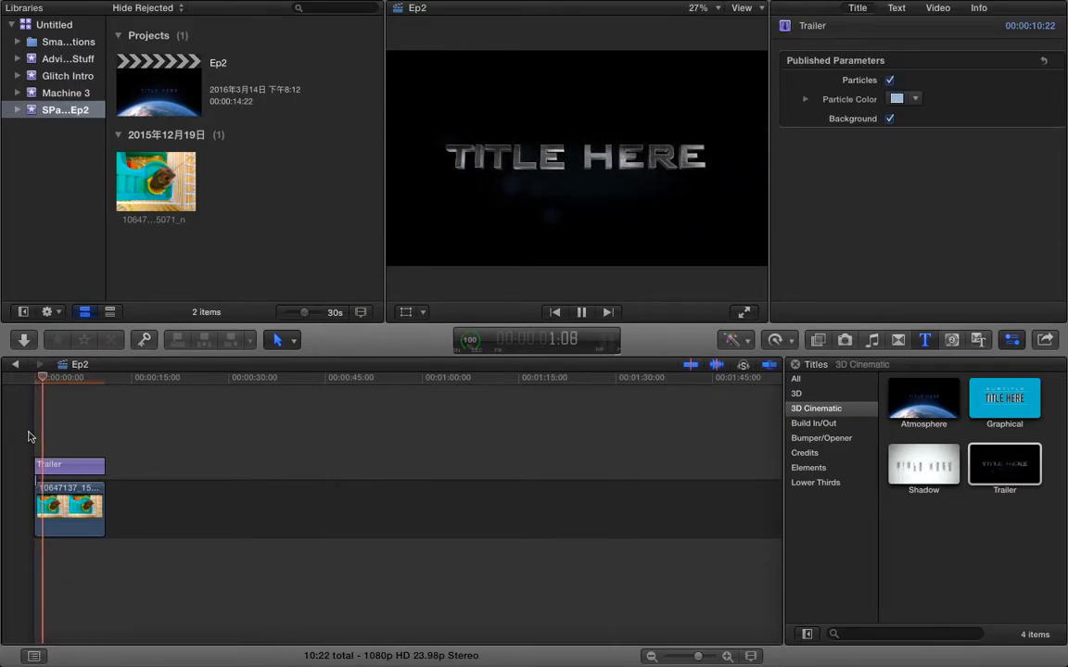
pyautogui.press('space')
# - Turn off the Trailer title's background and play it over the photo from the start of the timeline
pyautogui.click(890, 119)
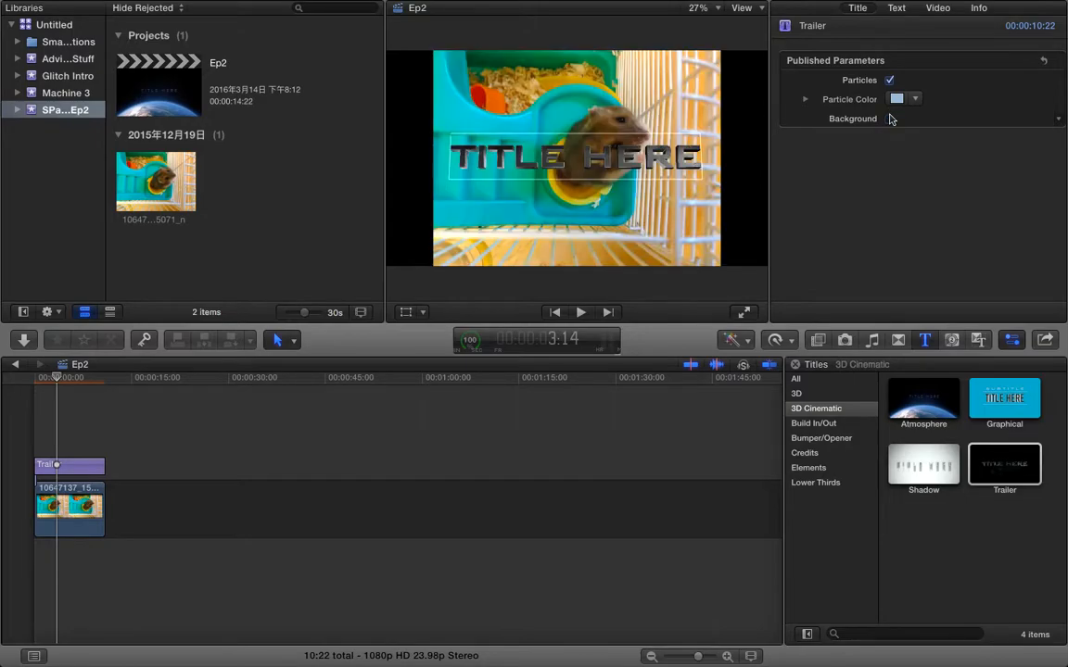
pyautogui.click(626, 204)
pyautogui.click(31, 381)
pyautogui.press('space')
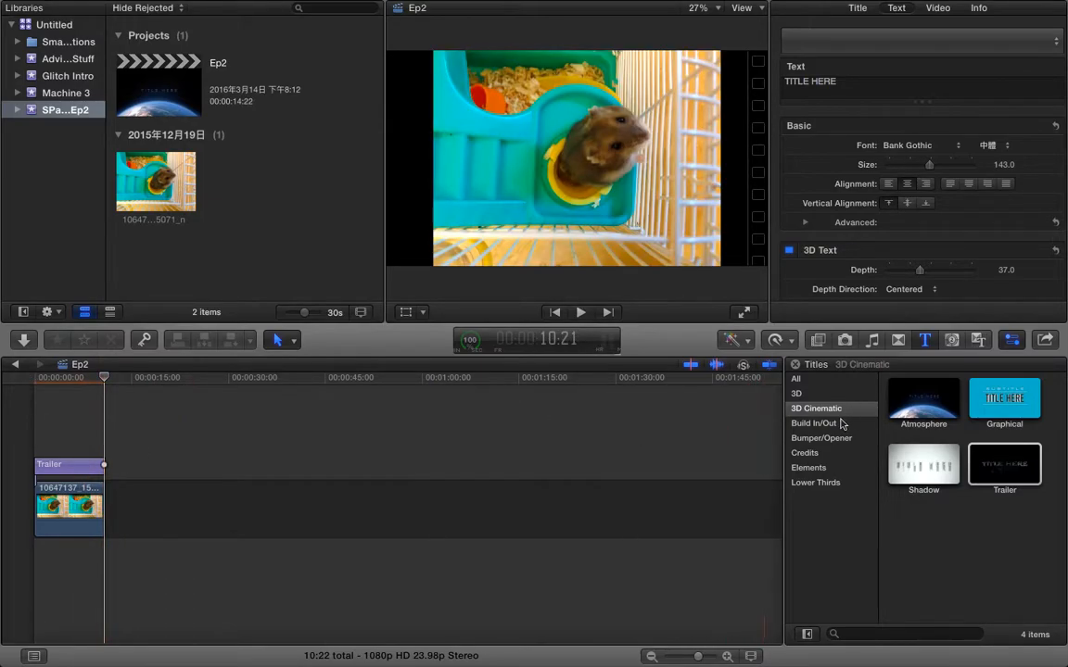
# - Append the Boogie Lights title from the full titles collection after the photo and preview it
pyautogui.click(821, 380)
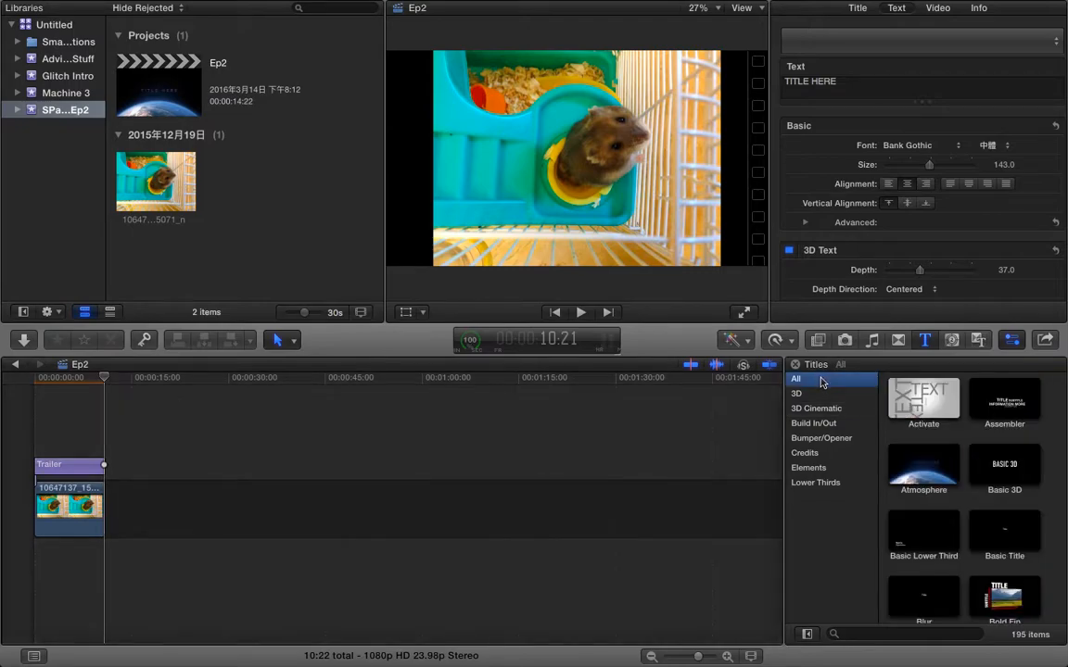
pyautogui.scroll(-5, 966, 524)
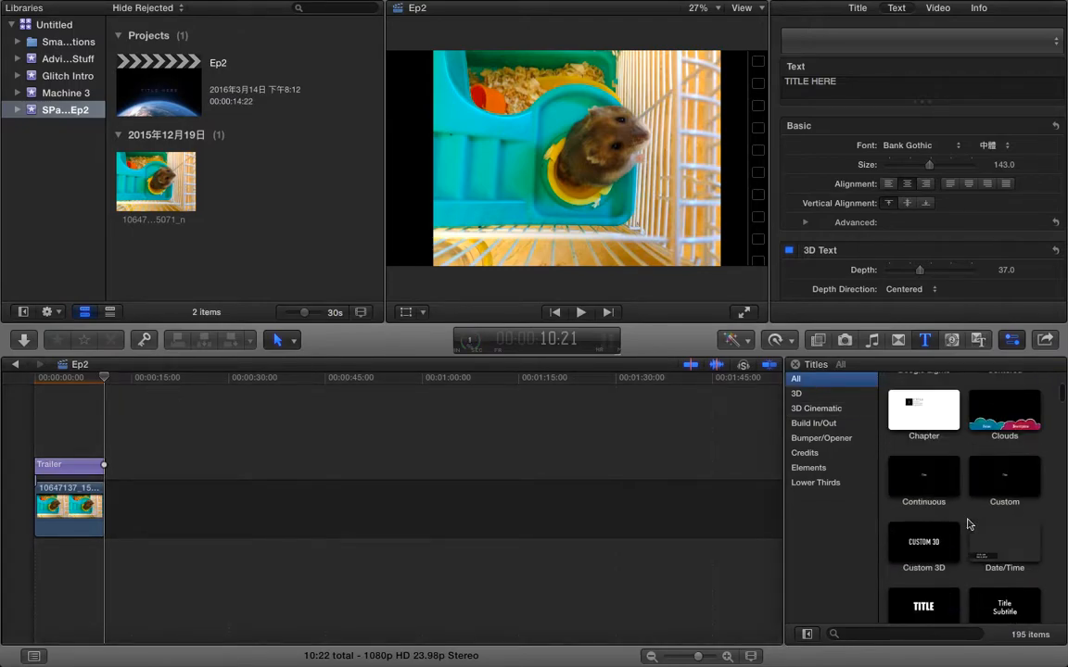
pyautogui.scroll(2, 957, 422)
pyautogui.moveTo(924, 433); pyautogui.dragTo(129, 461)
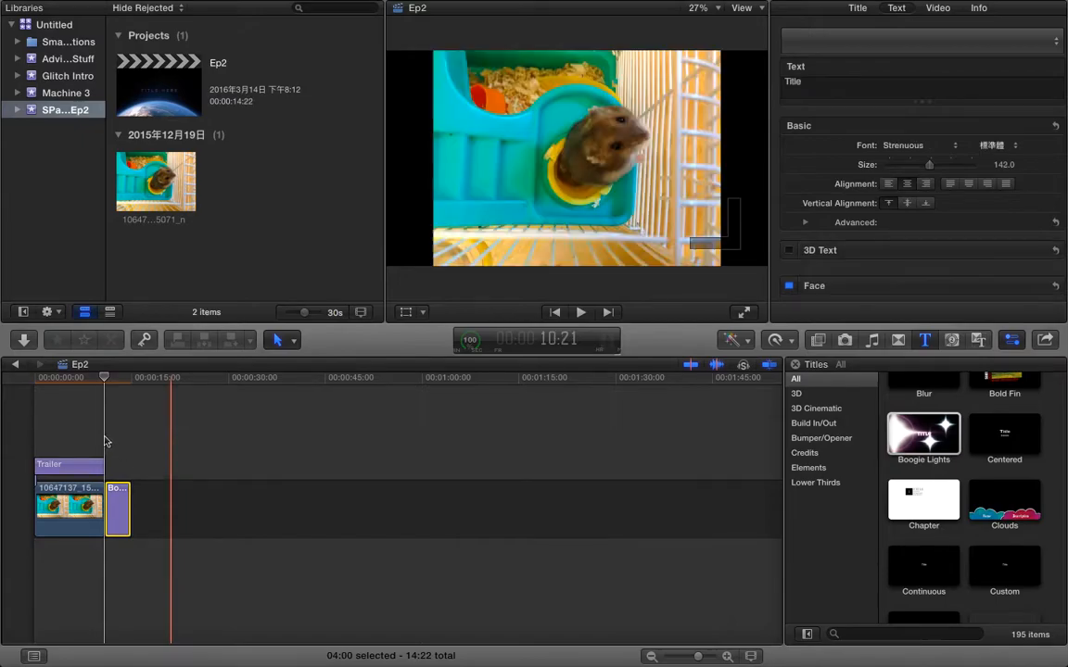
pyautogui.click(105, 441)
pyautogui.press('space')
pyautogui.press('space')
# - Append the Continuous title after the Boogie Lights title and preview it from its beginning
pyautogui.scroll(-2, 943, 582)
pyautogui.moveTo(935, 567); pyautogui.dragTo(957, 523)
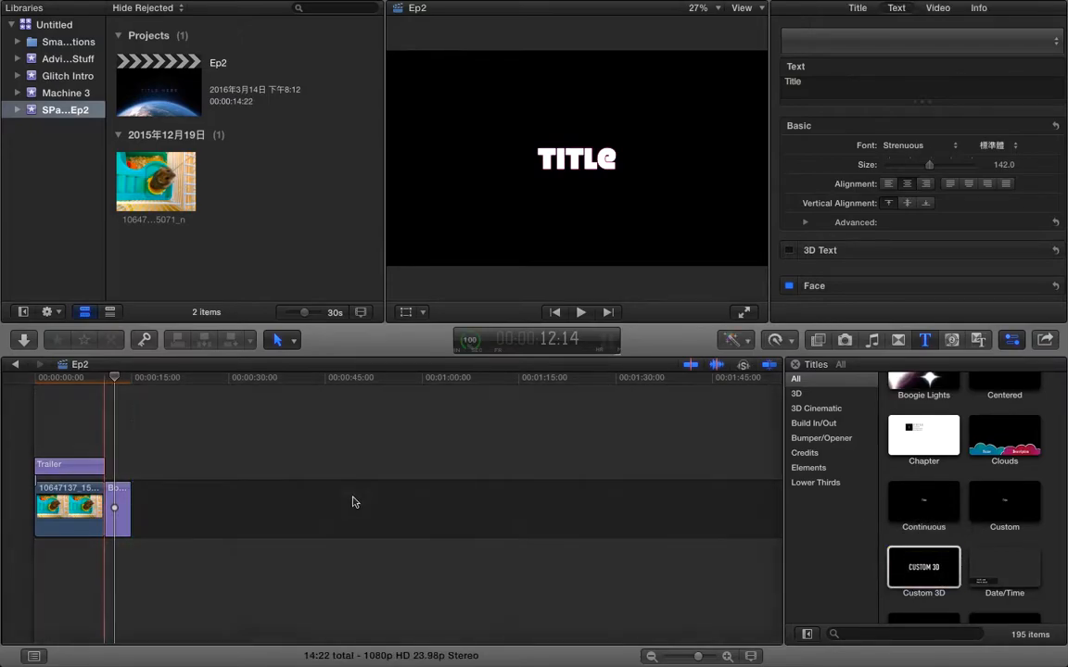
pyautogui.moveTo(352, 502); pyautogui.dragTo(340, 503)
pyautogui.click(154, 433)
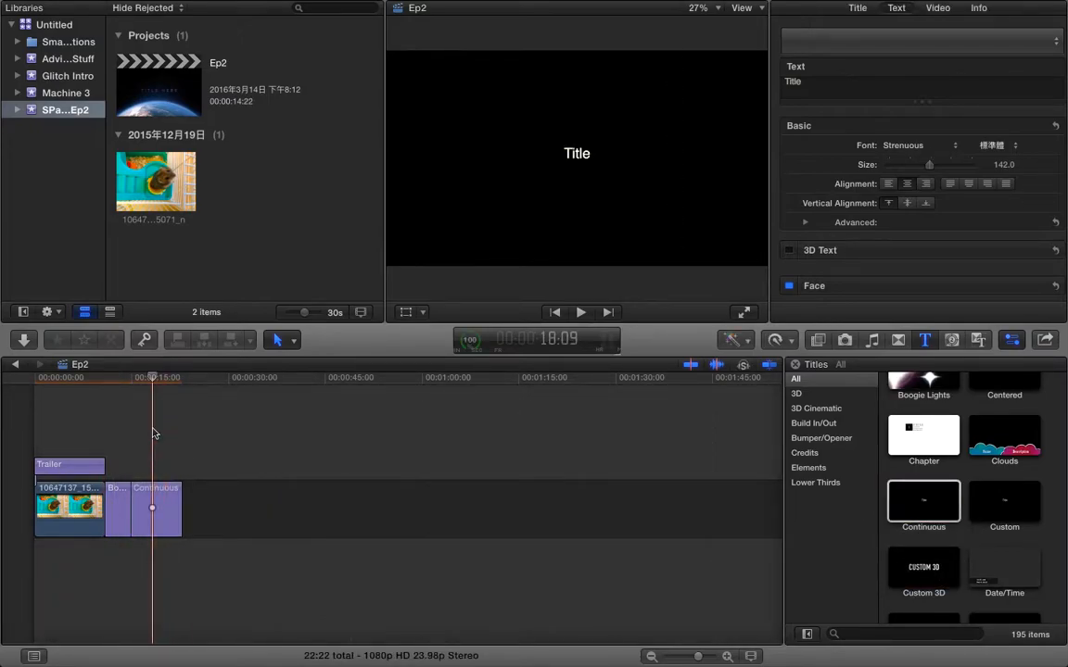
pyautogui.press('space')
pyautogui.click(141, 441)
pyautogui.press('space')
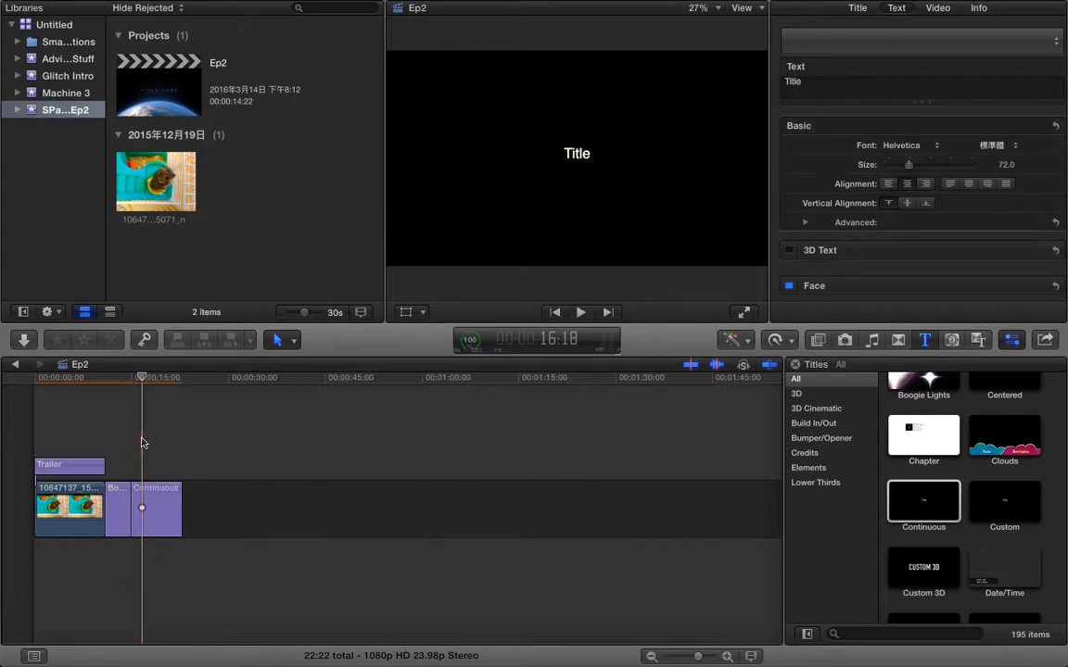
pyautogui.click(131, 445)
pyautogui.press('space')
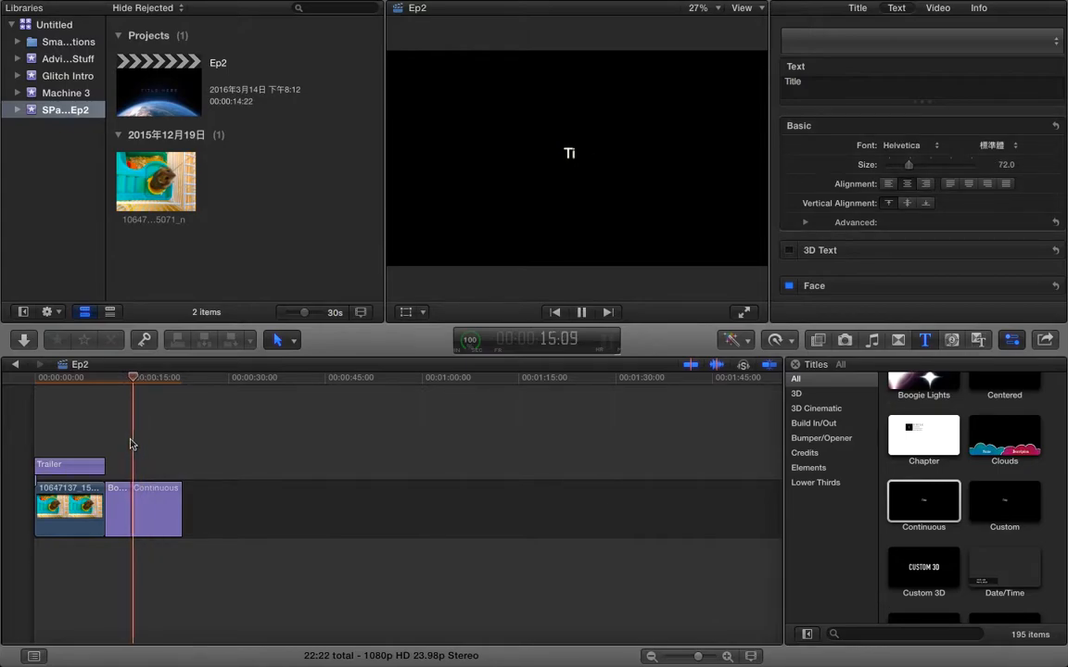
pyautogui.press('space')
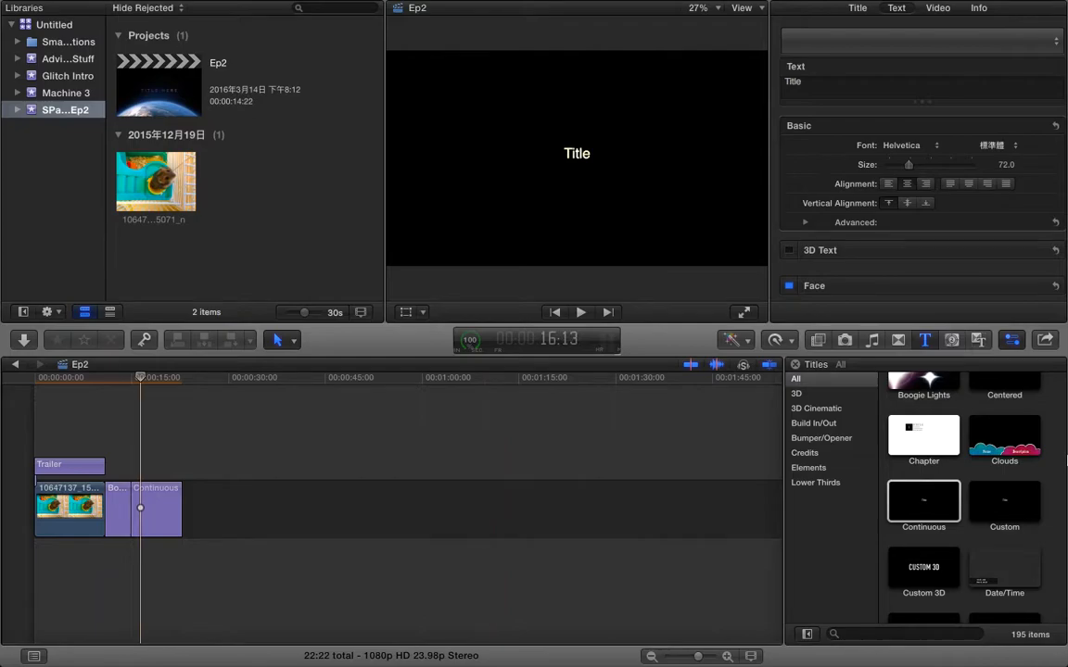
# - Append the Custom title after the Continuous title and view a frame inside it
pyautogui.scroll(-3, 918, 561)
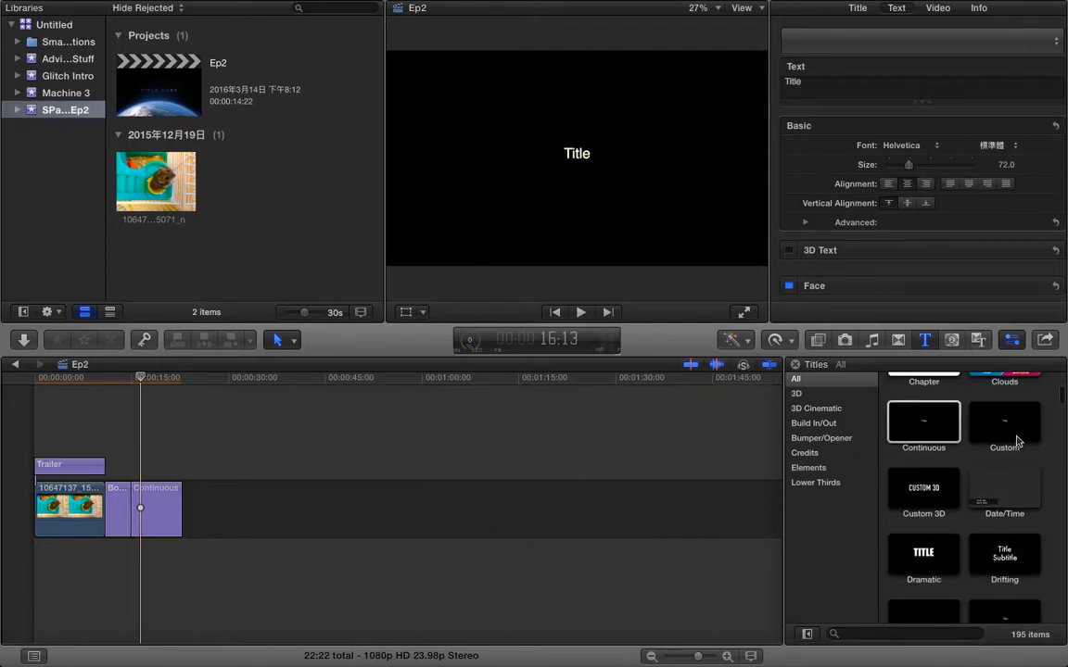
pyautogui.moveTo(995, 440); pyautogui.dragTo(247, 480)
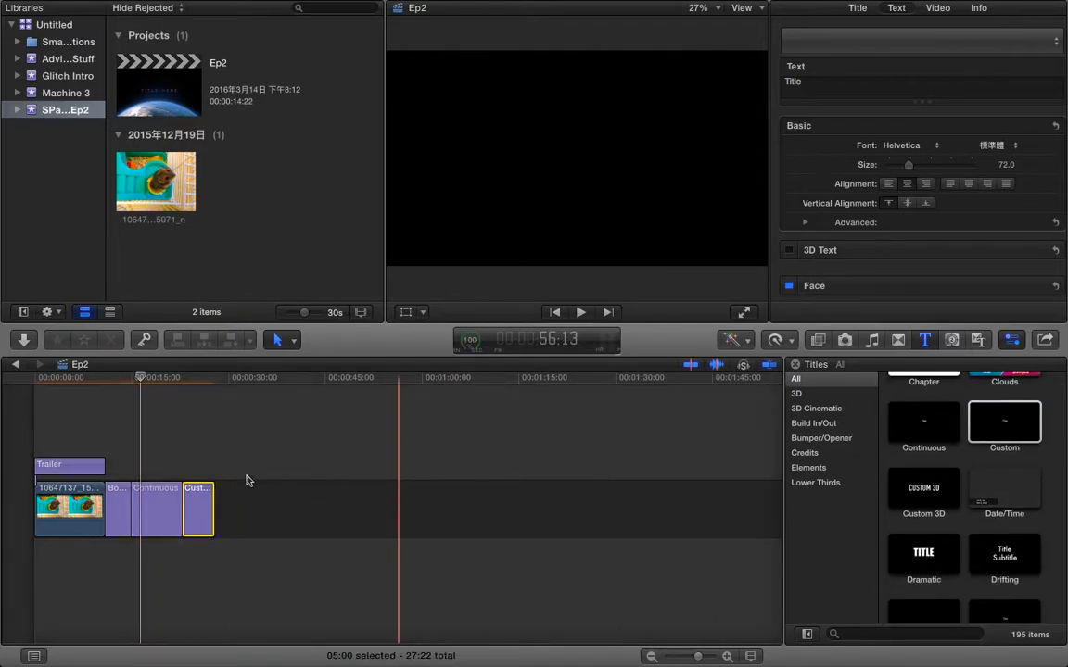
pyautogui.click(194, 464)
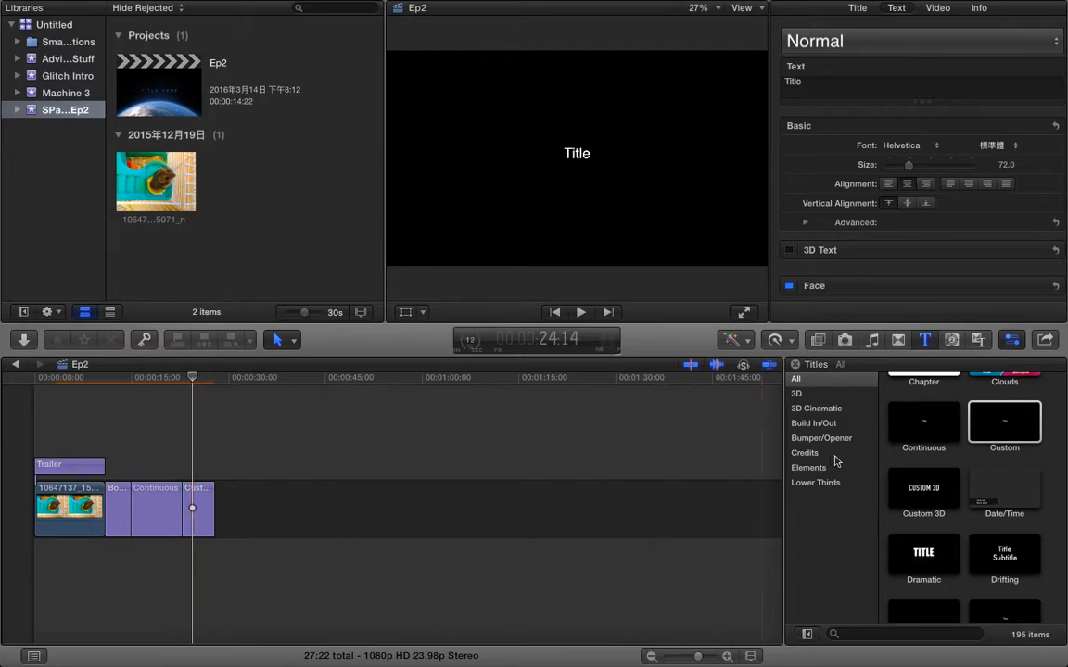
# - Delete the Boogie Lights, Continuous, Custom and Trailer titles, keeping only the photo in the timeline
pyautogui.scroll(3, 1019, 455)
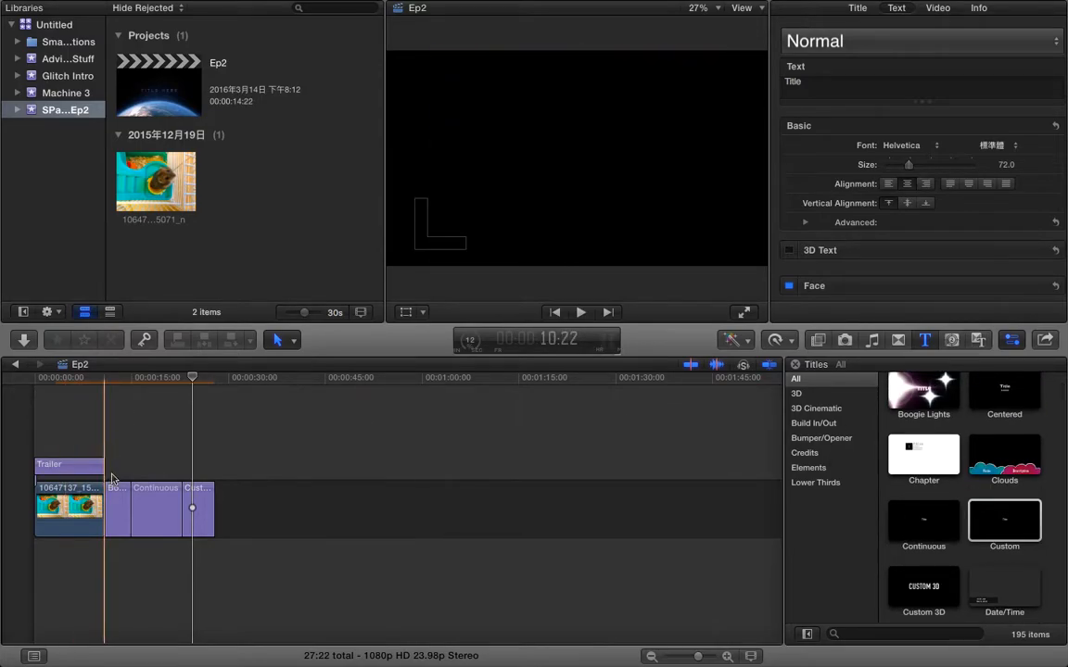
pyautogui.moveTo(116, 466); pyautogui.dragTo(194, 521)
pyautogui.press('Delete')
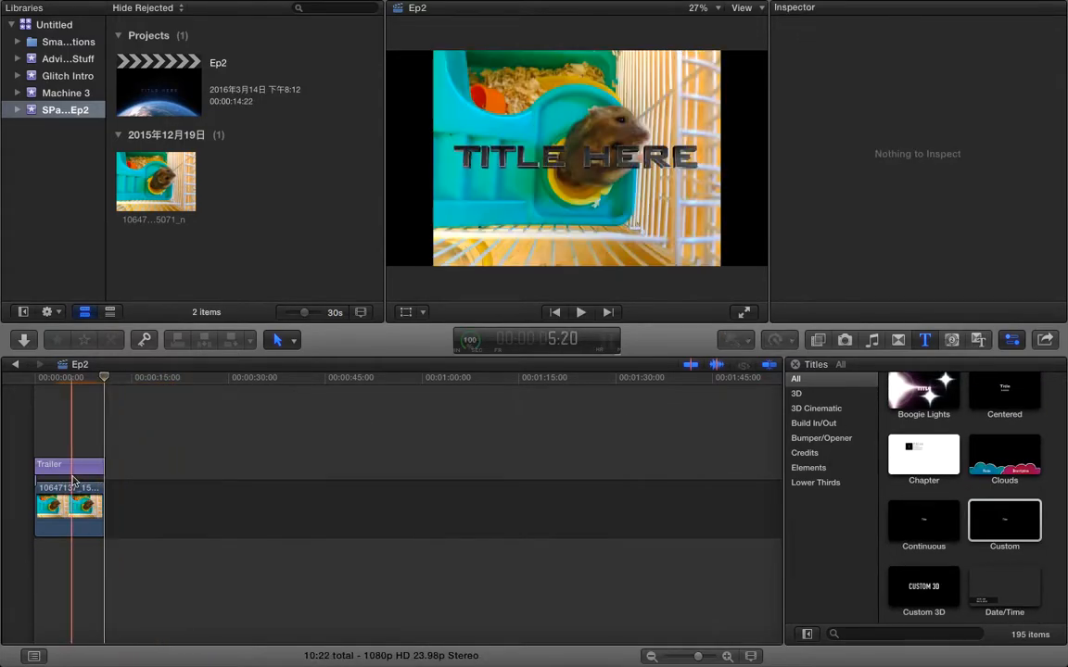
pyautogui.click(79, 466)
pyautogui.press('Delete')
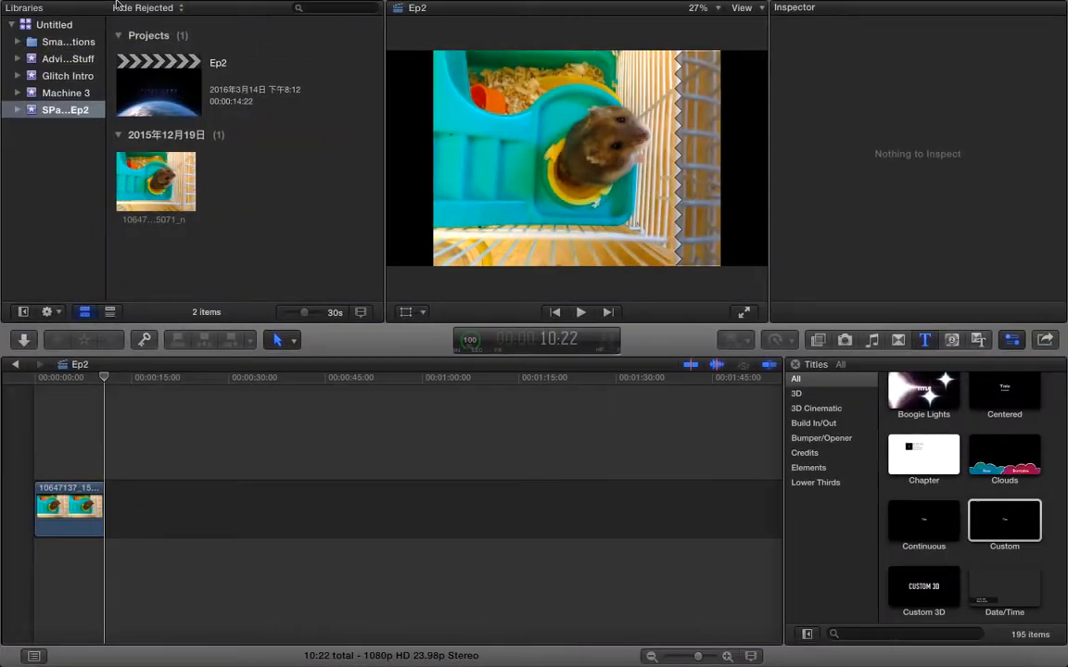
# - Leave full screen, switch to Finder and append the Cute-Animal-Hamster photo after the first photo in the timeline
pyautogui.moveTo(35, 5)
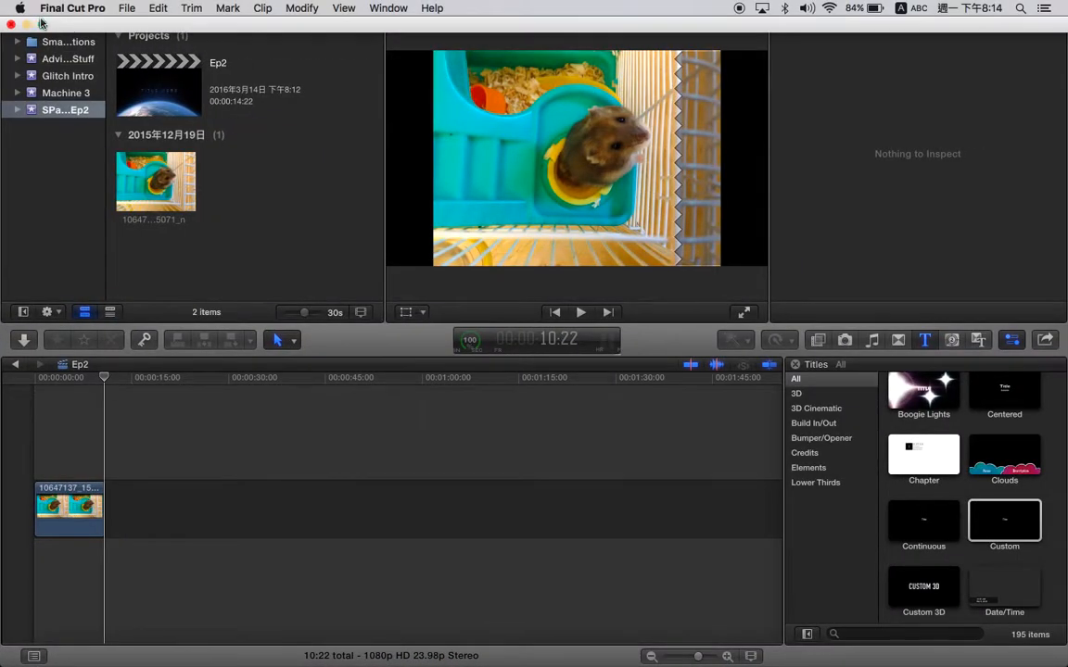
pyautogui.click(41, 24)
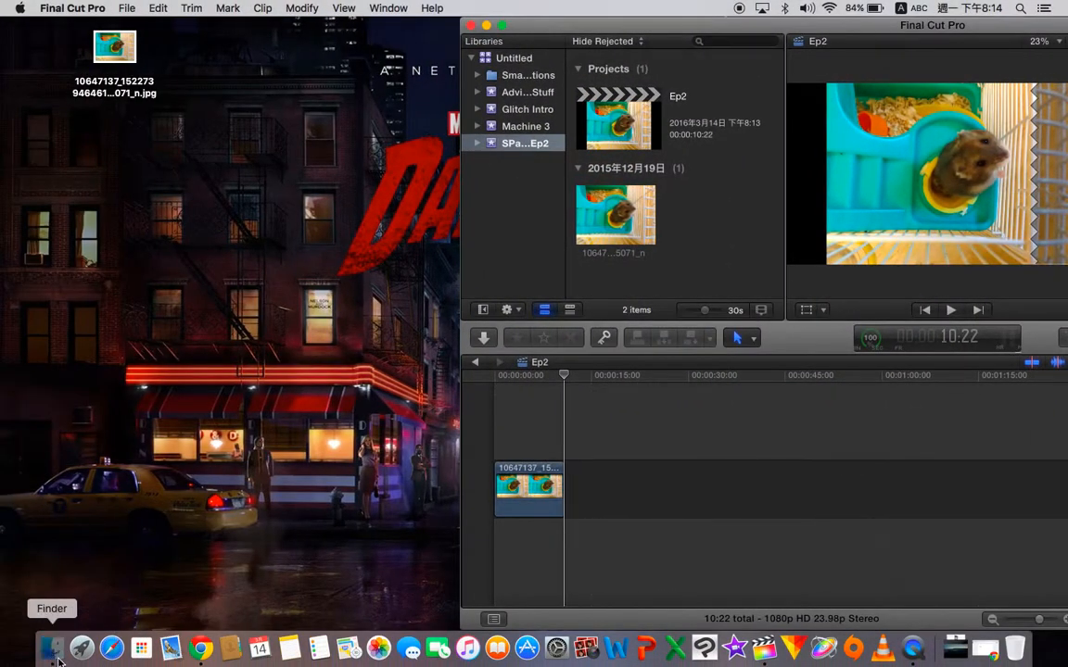
pyautogui.click(53, 649)
pyautogui.moveTo(234, 251); pyautogui.dragTo(638, 470)
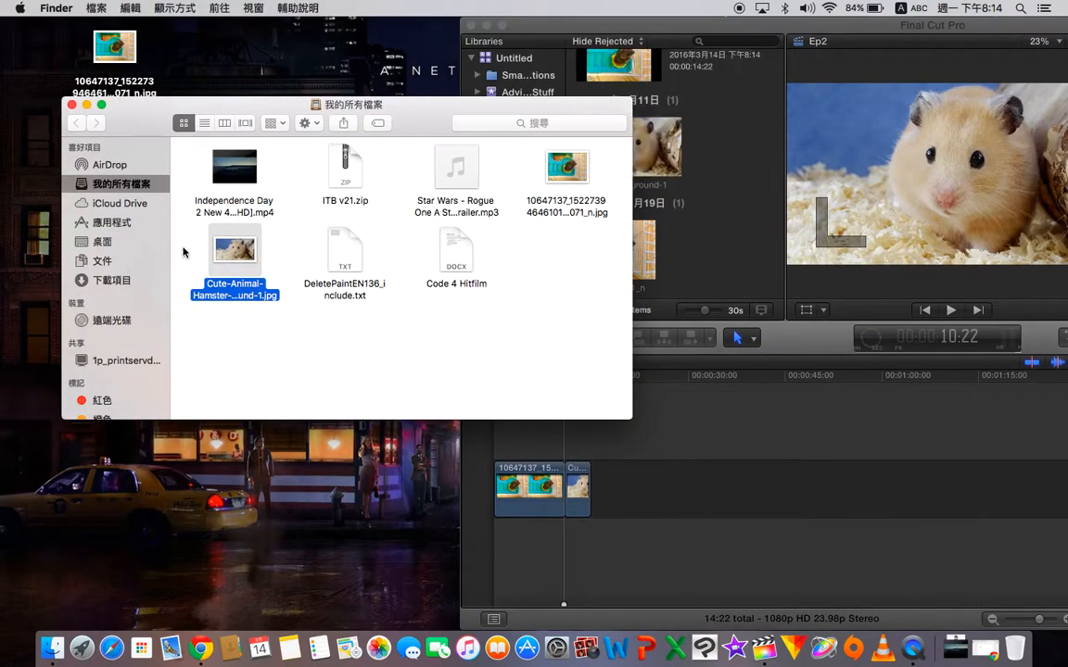
# - Close the Finder window, return Final Cut Pro to full screen and extend the hamster photo clip's end to 22:20
pyautogui.click(72, 105)
pyautogui.click(502, 25)
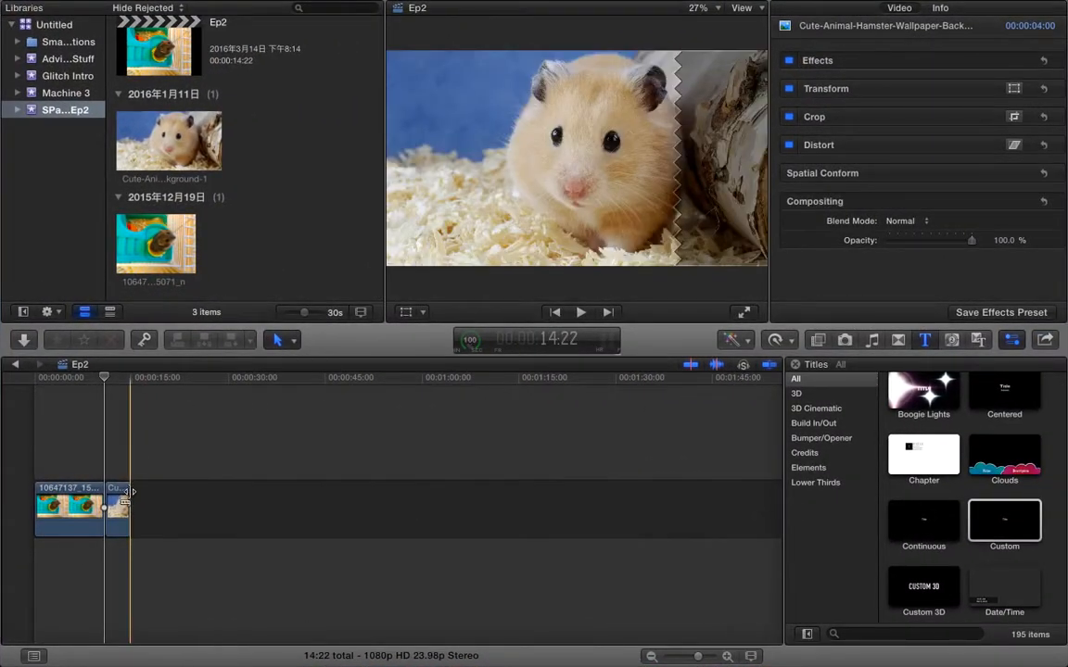
pyautogui.moveTo(127, 498); pyautogui.dragTo(181, 500)
pyautogui.click(79, 465)
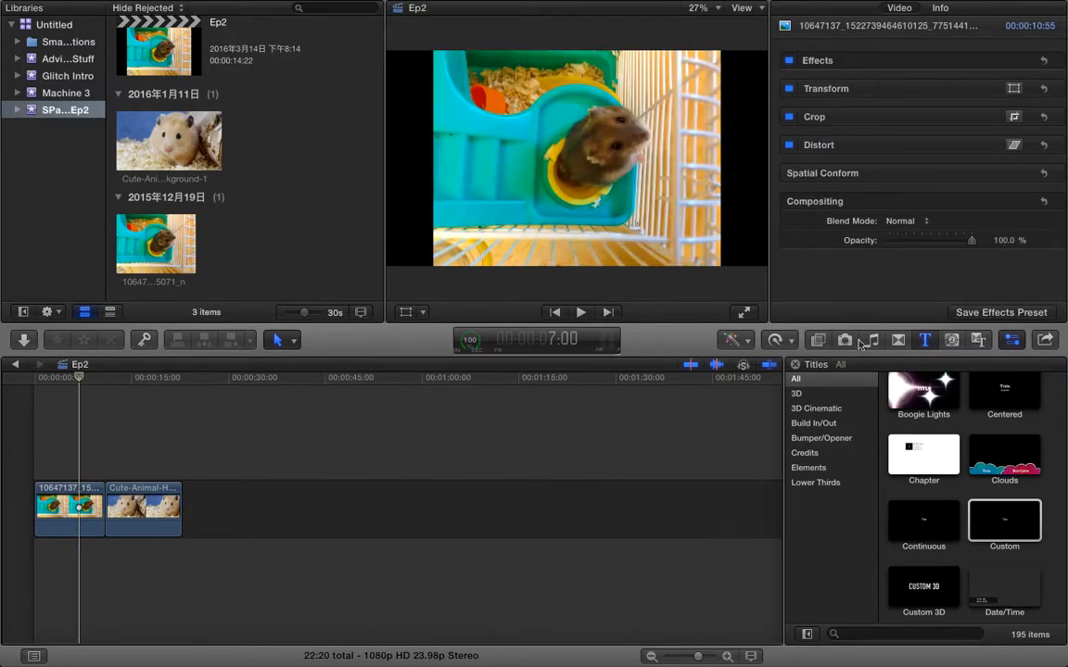
# - Browse the video effects library, from all effects to the HITFILM Blurs, Warp, Video Cleanup and Stylize categories
pyautogui.click(819, 343)
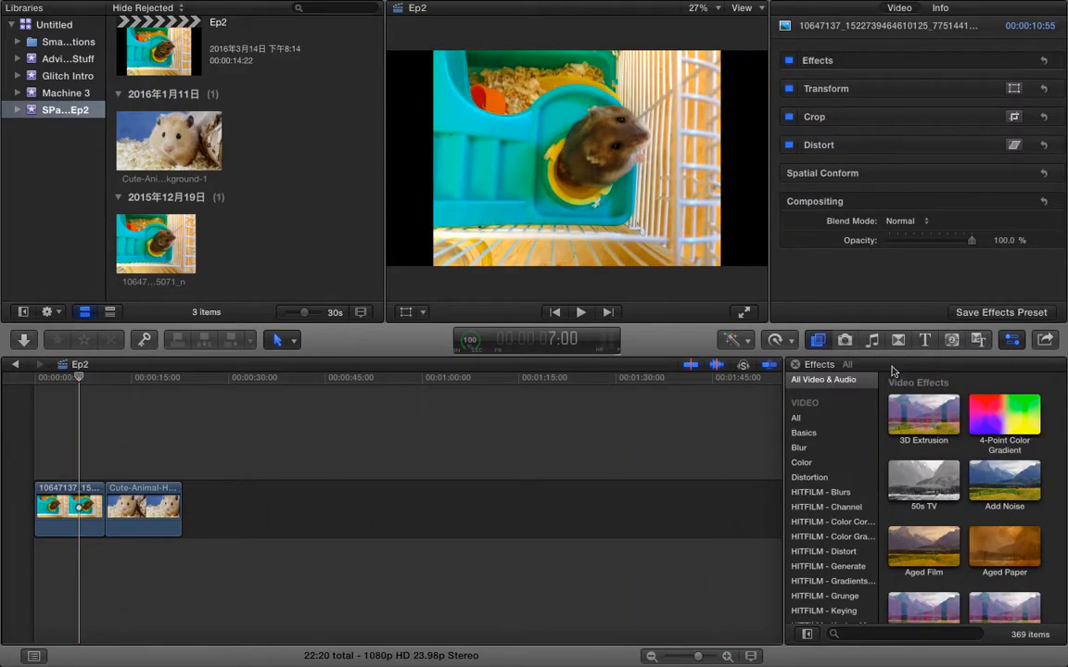
pyautogui.click(821, 420)
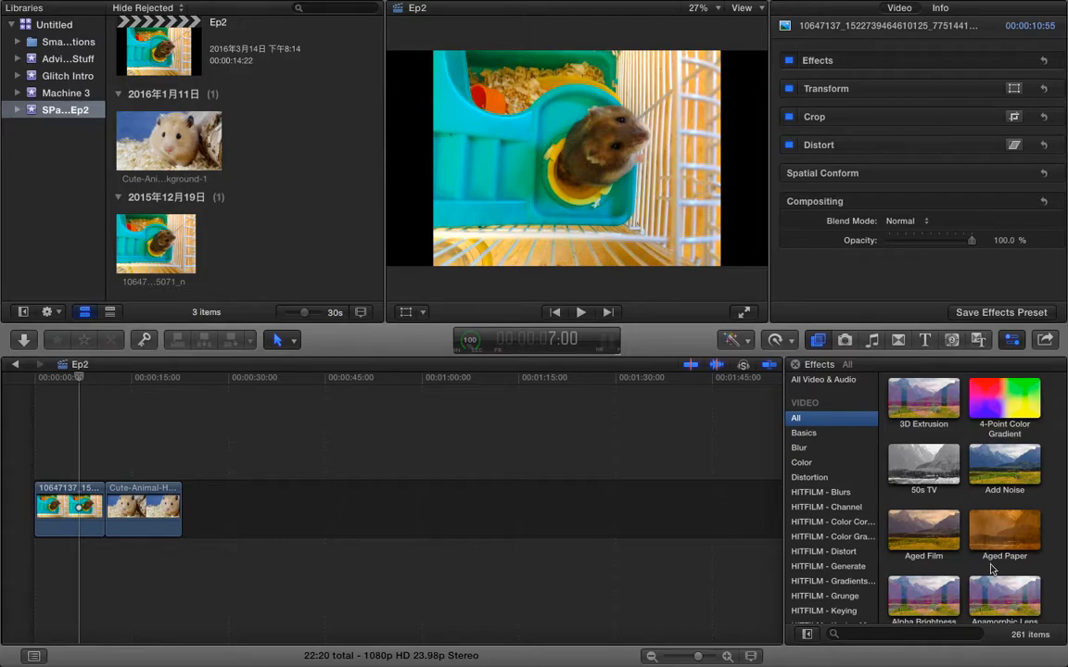
pyautogui.scroll(-5, 992, 569)
pyautogui.scroll(3, 993, 561)
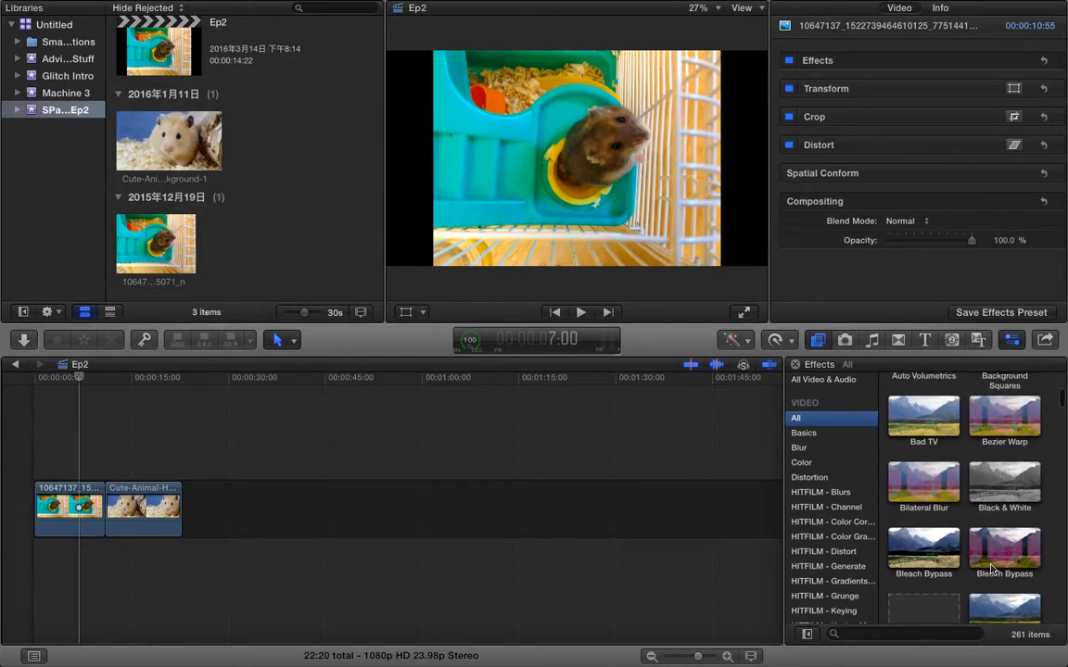
pyautogui.scroll(5, 1010, 505)
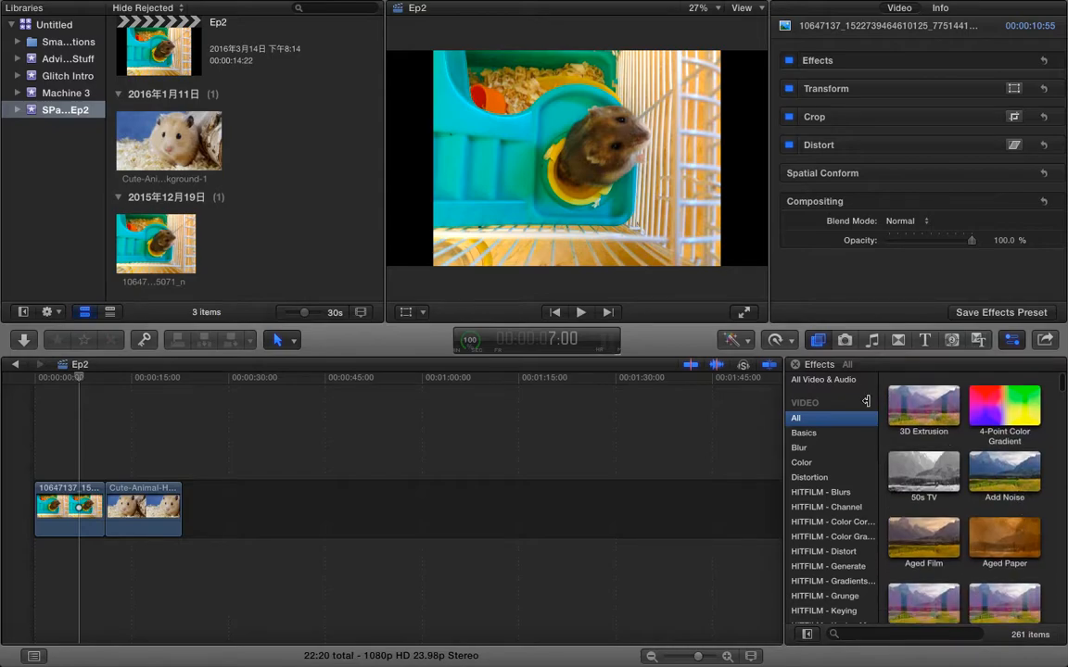
pyautogui.click(824, 493)
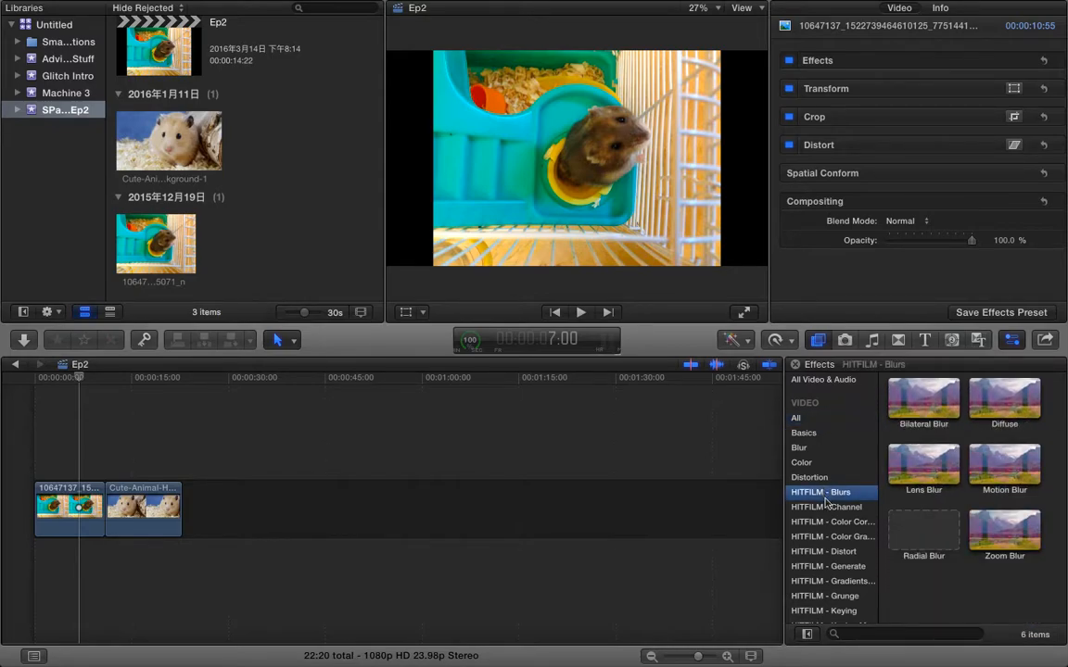
pyautogui.scroll(-8, 824, 501)
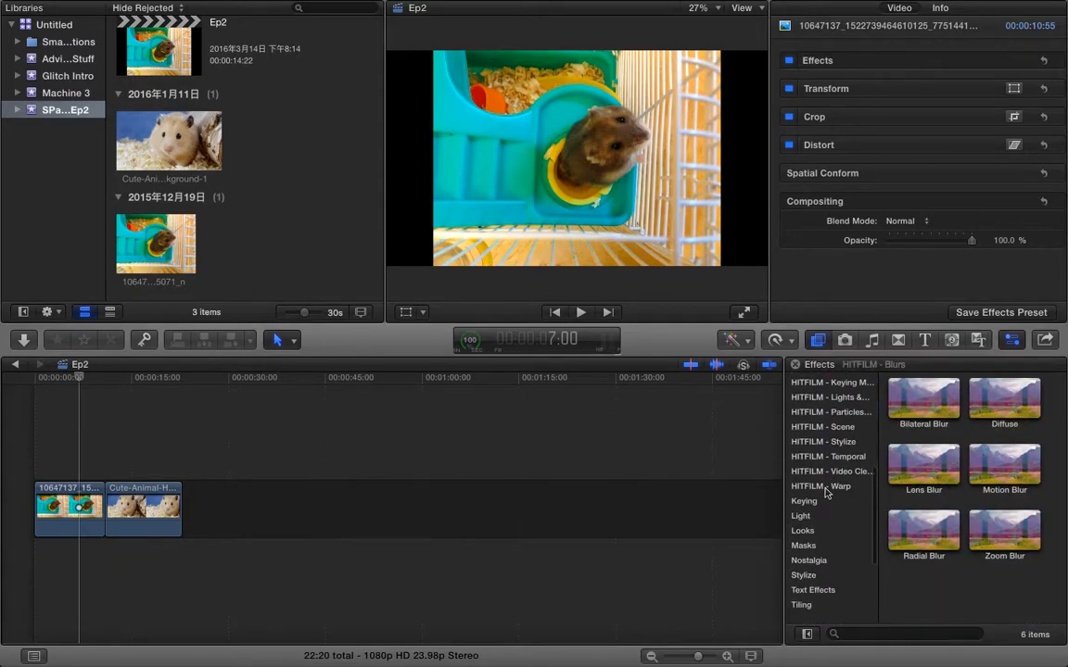
pyautogui.click(825, 487)
pyautogui.click(824, 502)
pyautogui.click(824, 472)
pyautogui.click(822, 442)
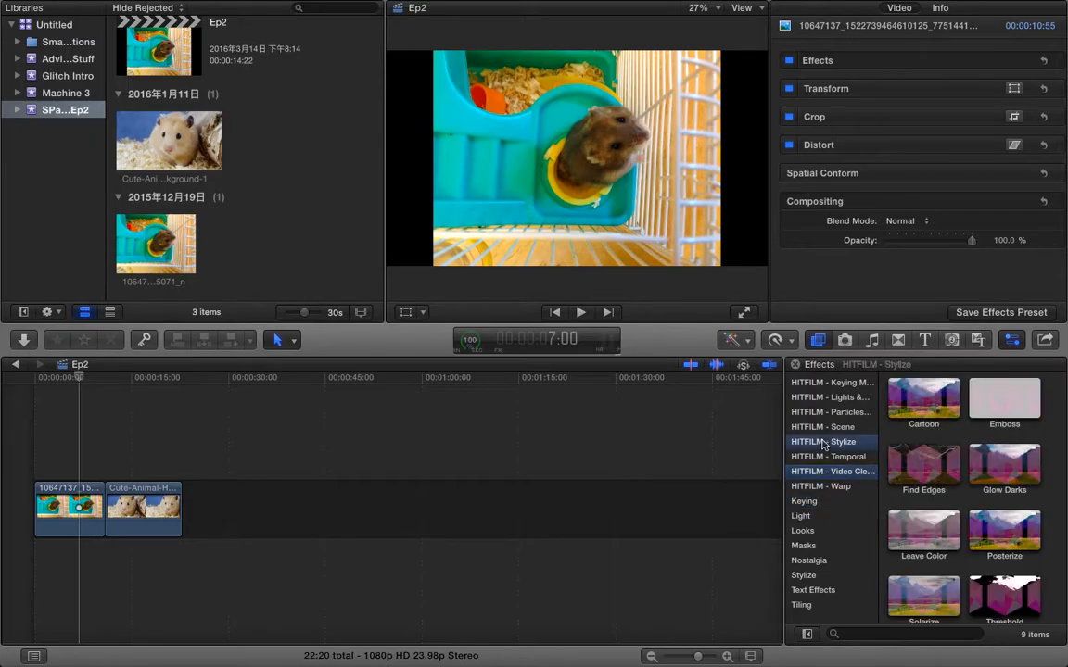
# - Add a Cross Dissolve transition between the two photos in the timeline and preview it
pyautogui.click(899, 341)
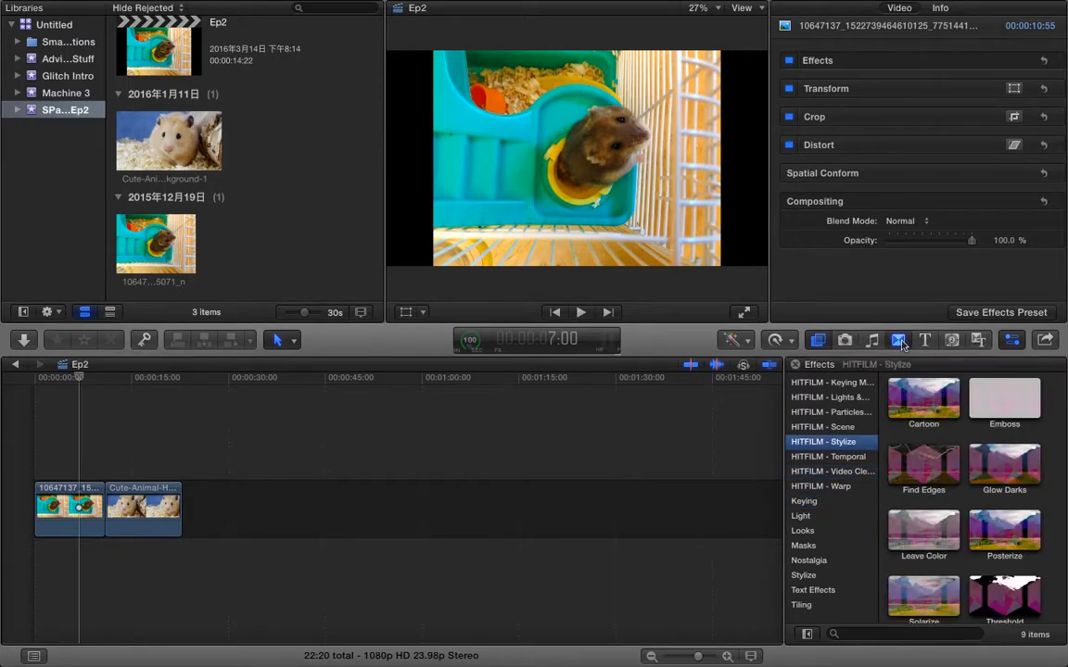
pyautogui.moveTo(915, 406); pyautogui.dragTo(108, 468)
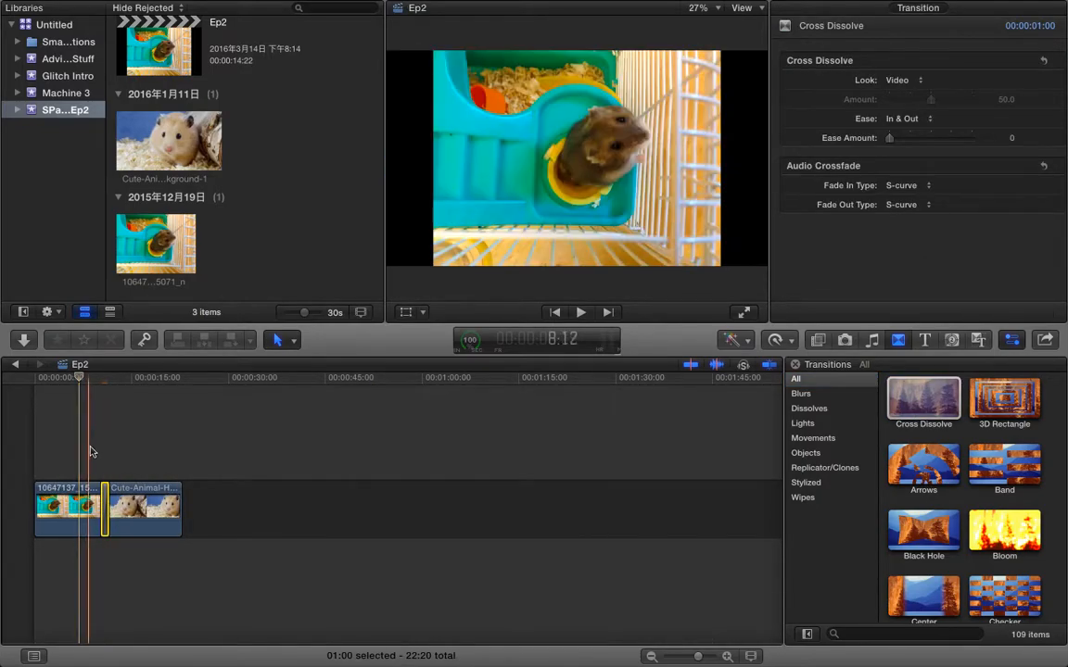
pyautogui.click(90, 451)
pyautogui.press('space')
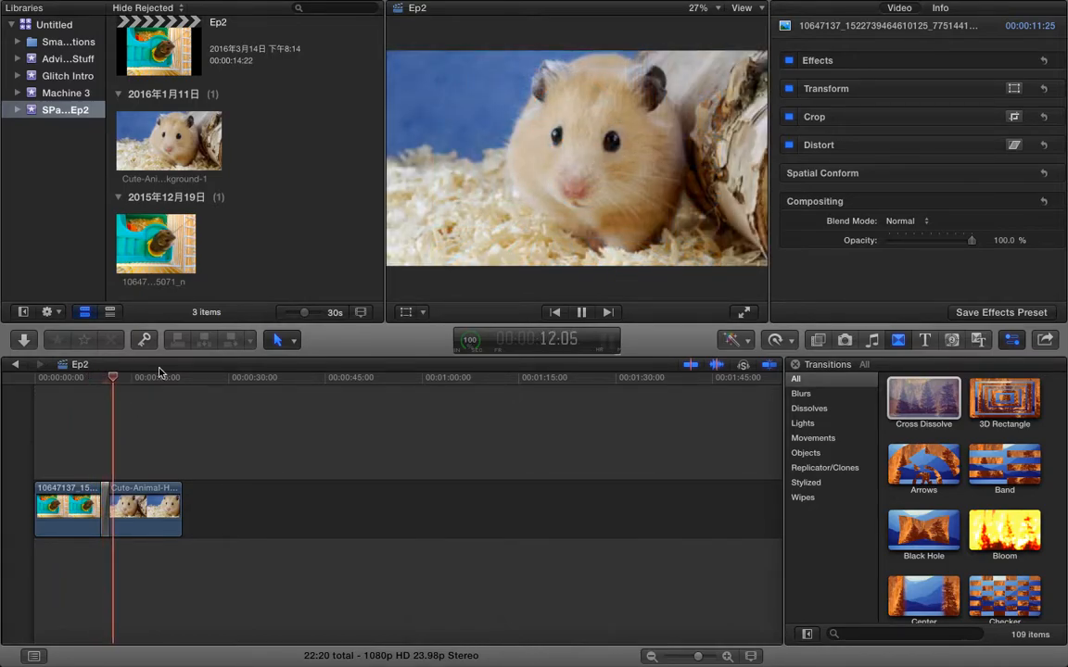
pyautogui.press('space')
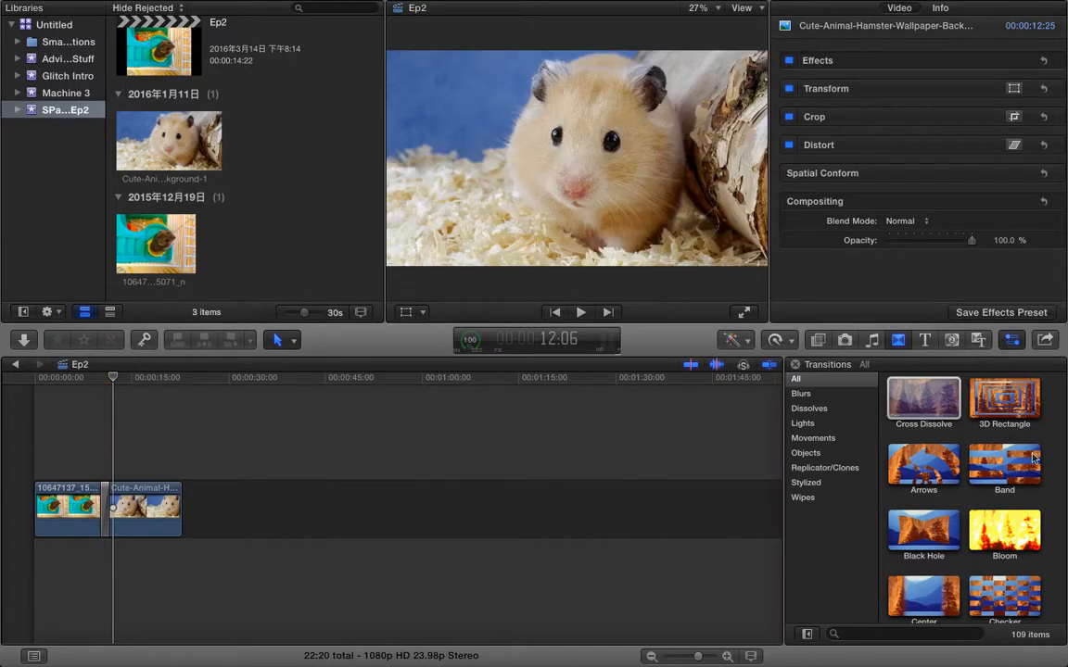
# - Replace the Cross Dissolve between the two photos with the Arrows transition and play through it
pyautogui.moveTo(945, 479); pyautogui.dragTo(114, 502)
pyautogui.click(156, 466)
pyautogui.click(105, 503)
pyautogui.press('BackSpace')
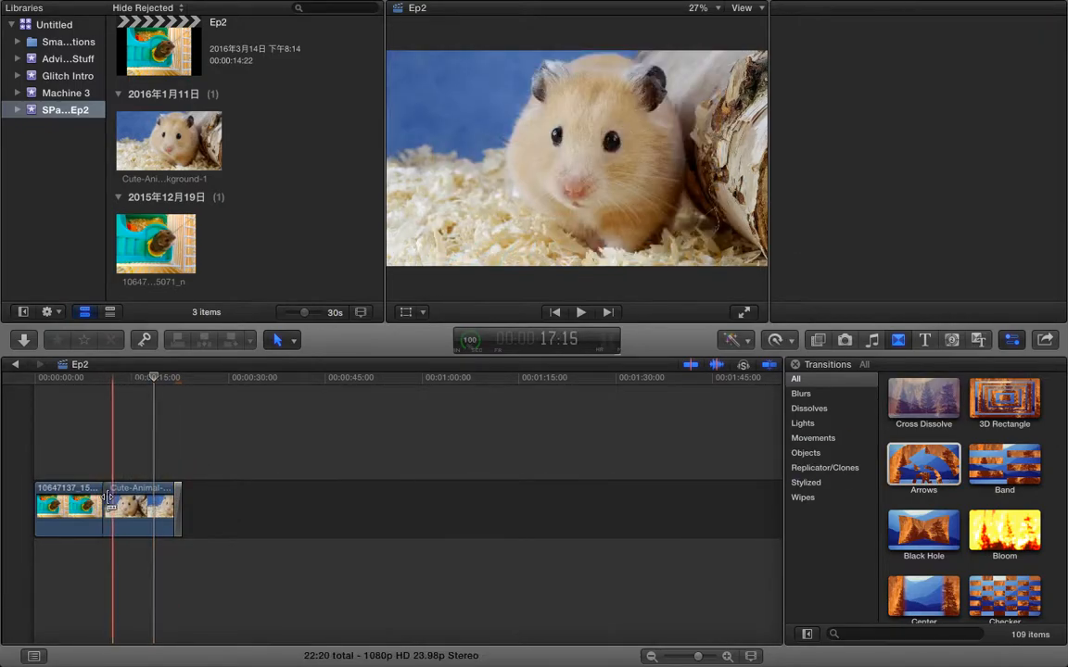
pyautogui.click(180, 511)
pyautogui.moveTo(176, 509); pyautogui.dragTo(106, 505)
pyautogui.click(84, 462)
pyautogui.press('space')
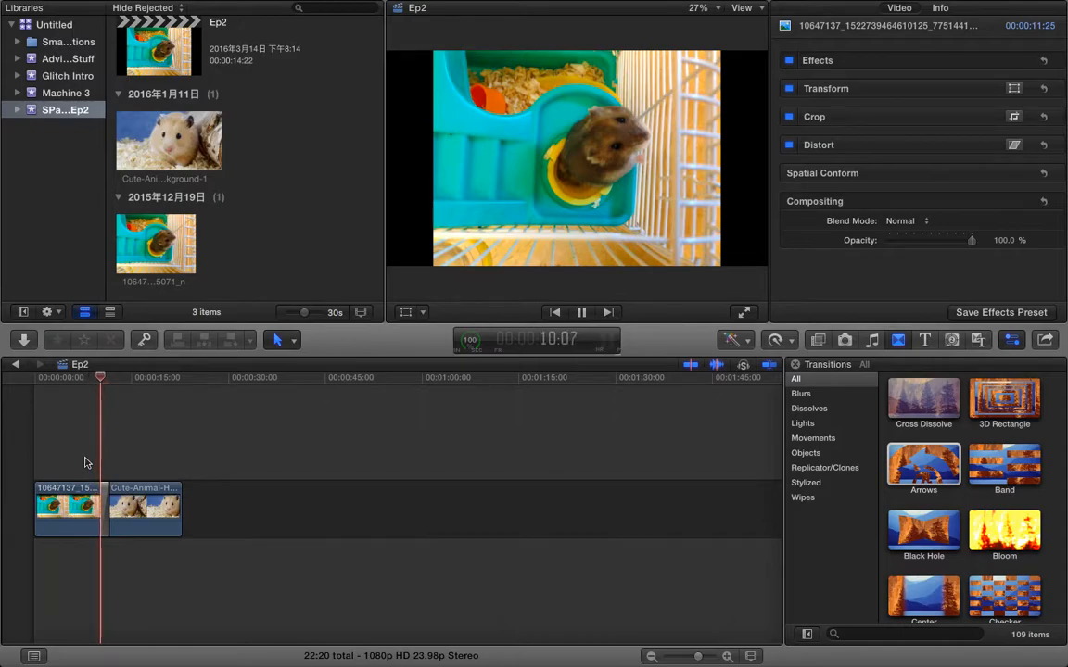
pyautogui.press('space')
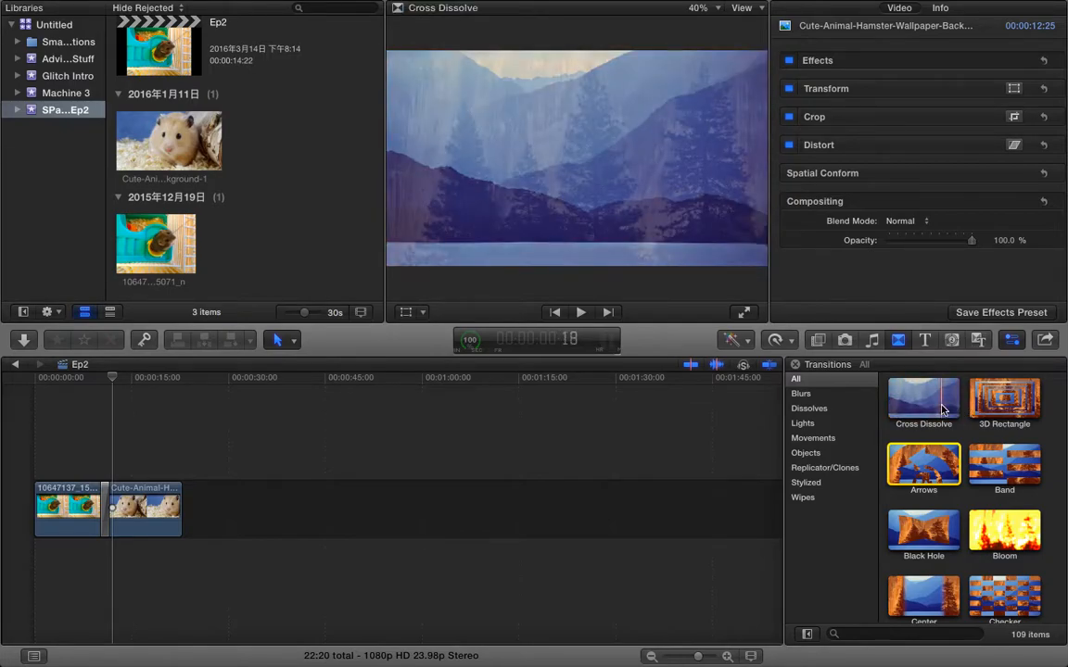
# - Replace the Arrows transition between the two photos with the Circle transition and play through it
pyautogui.scroll(-2, 975, 468)
pyautogui.scroll(-2, 975, 468)
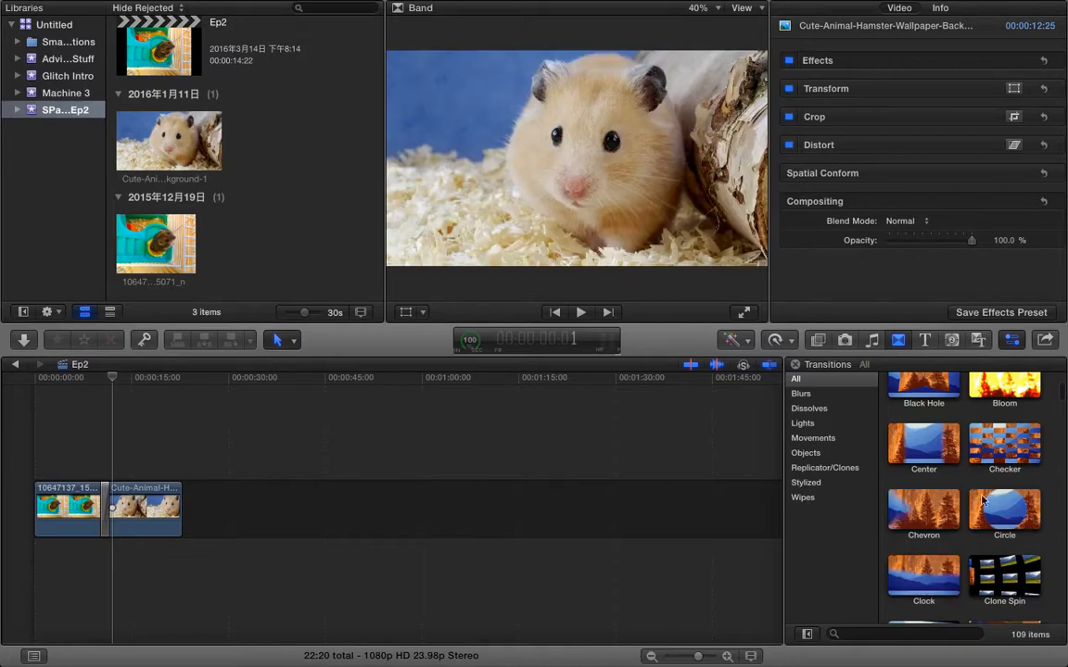
pyautogui.click(1005, 510)
pyautogui.press('super+t')
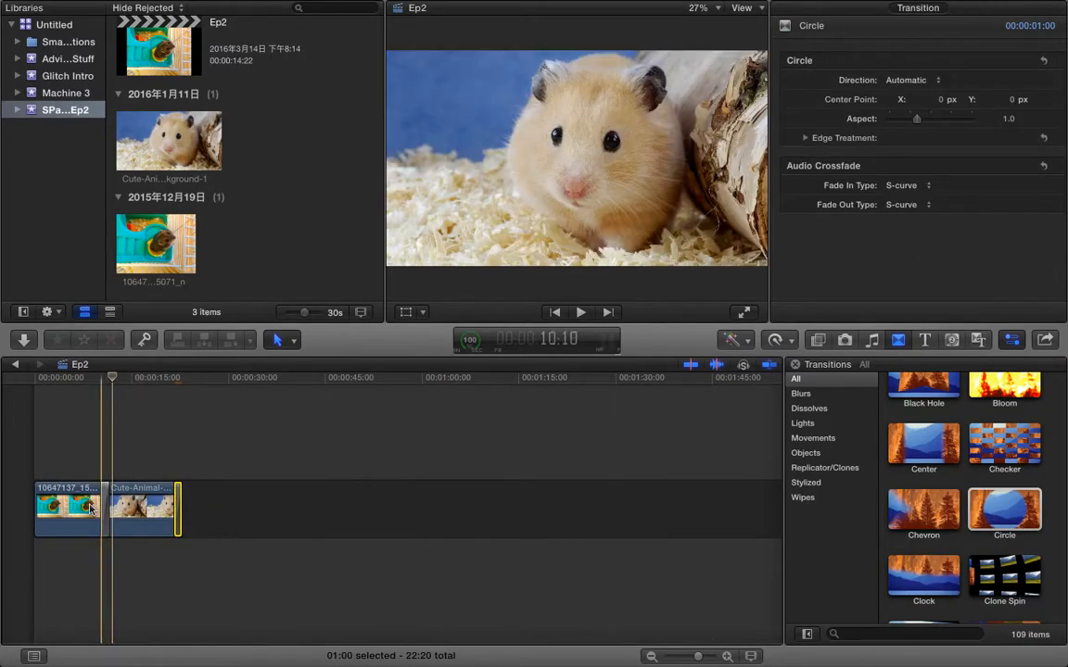
pyautogui.click(112, 509)
pyautogui.click(105, 509)
pyautogui.press('Delete')
pyautogui.moveTo(178, 512); pyautogui.dragTo(105, 514)
pyautogui.click(99, 476)
pyautogui.press('space')
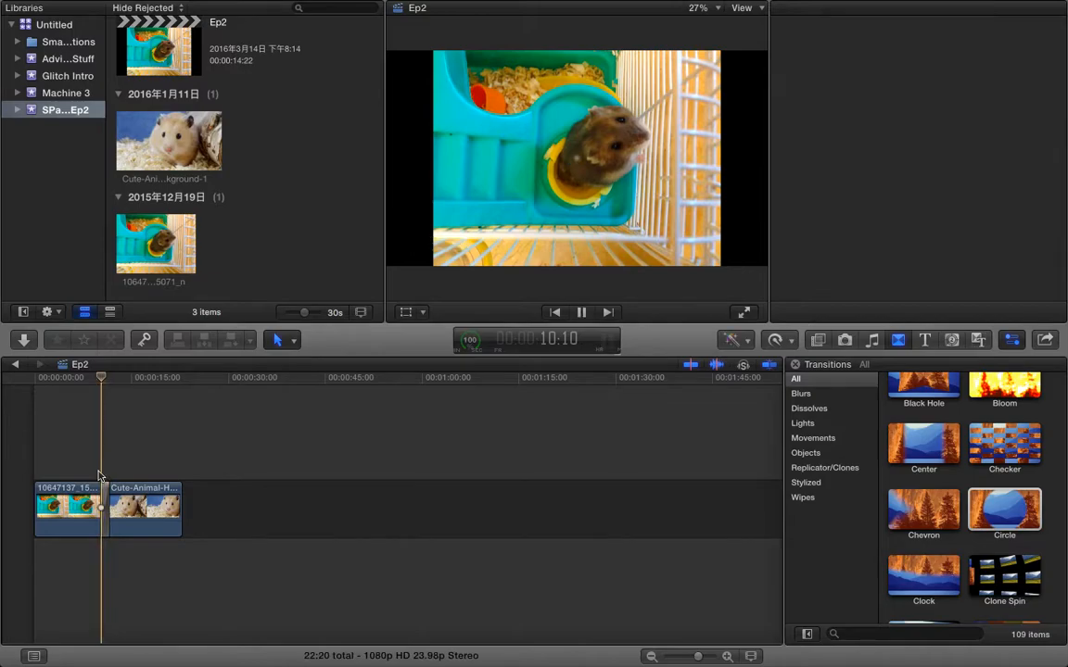
pyautogui.press('space')
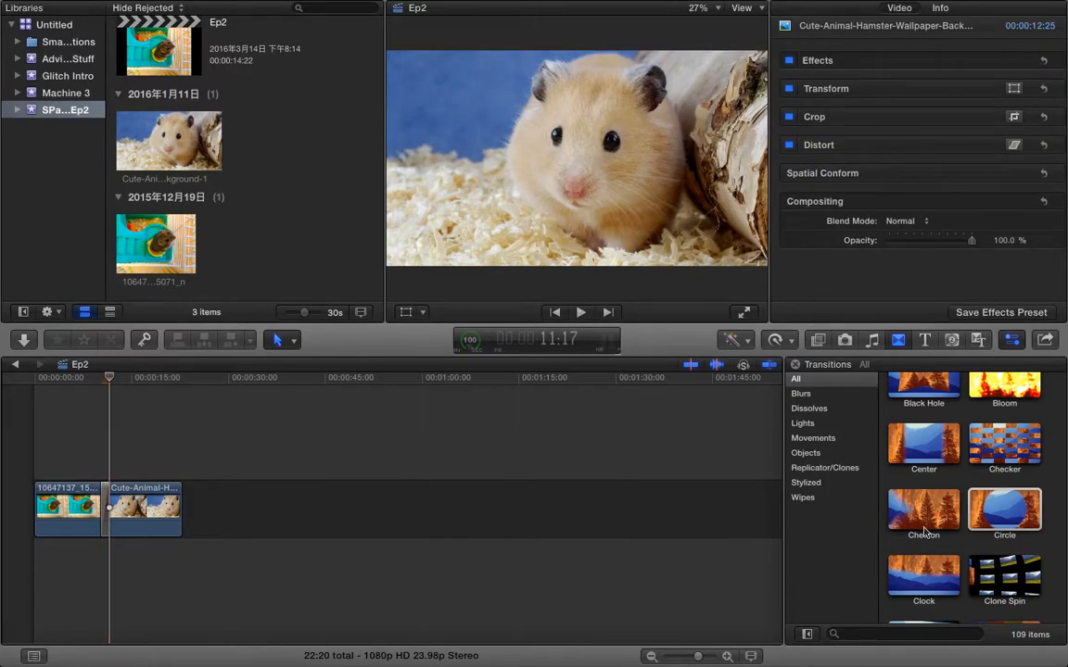
# - Delete the Circle transition between the two photos and return the playhead to the start of the timeline
pyautogui.scroll(-2, 925, 531)
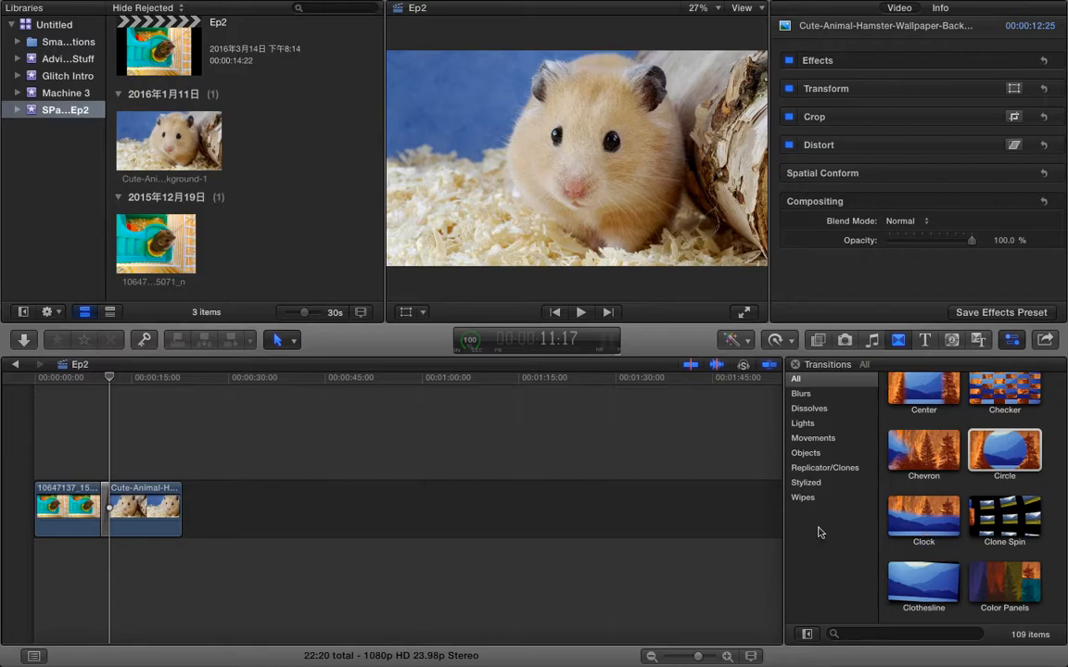
pyautogui.click(103, 505)
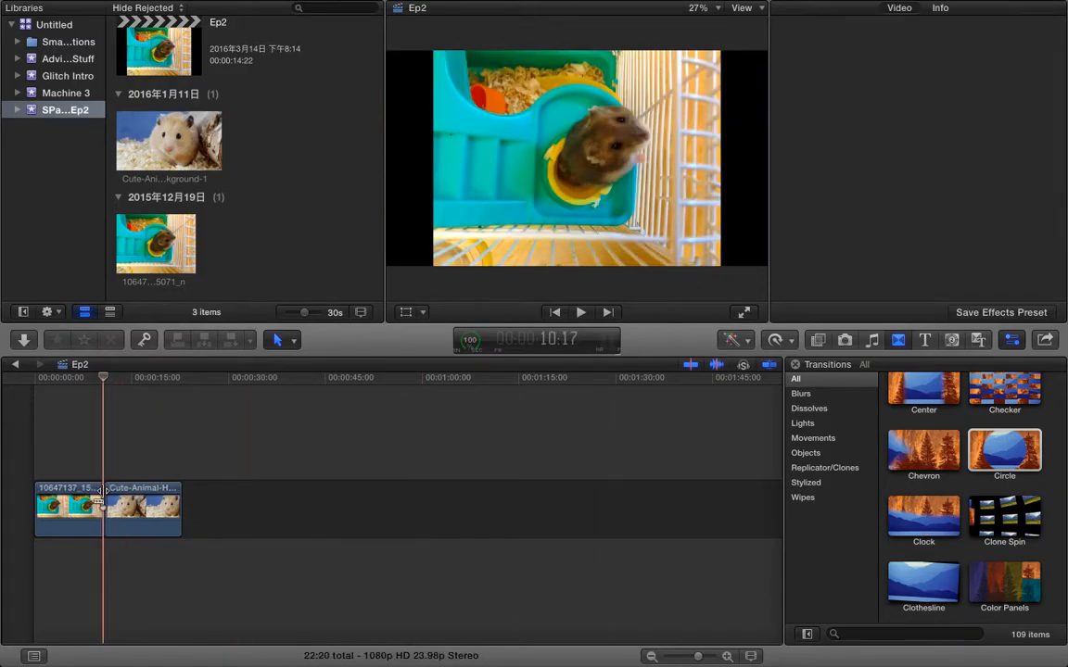
pyautogui.press('Home')
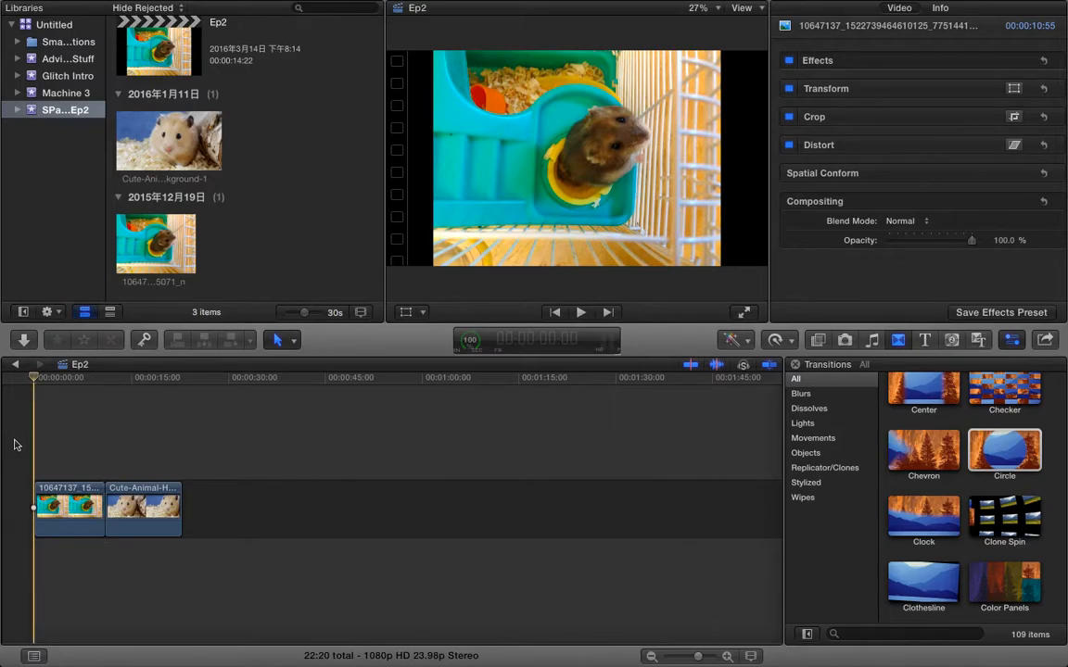
# - Show the titles library and view a frame inside the hamster photo and one inside the first photo
pyautogui.click(871, 340)
pyautogui.click(918, 343)
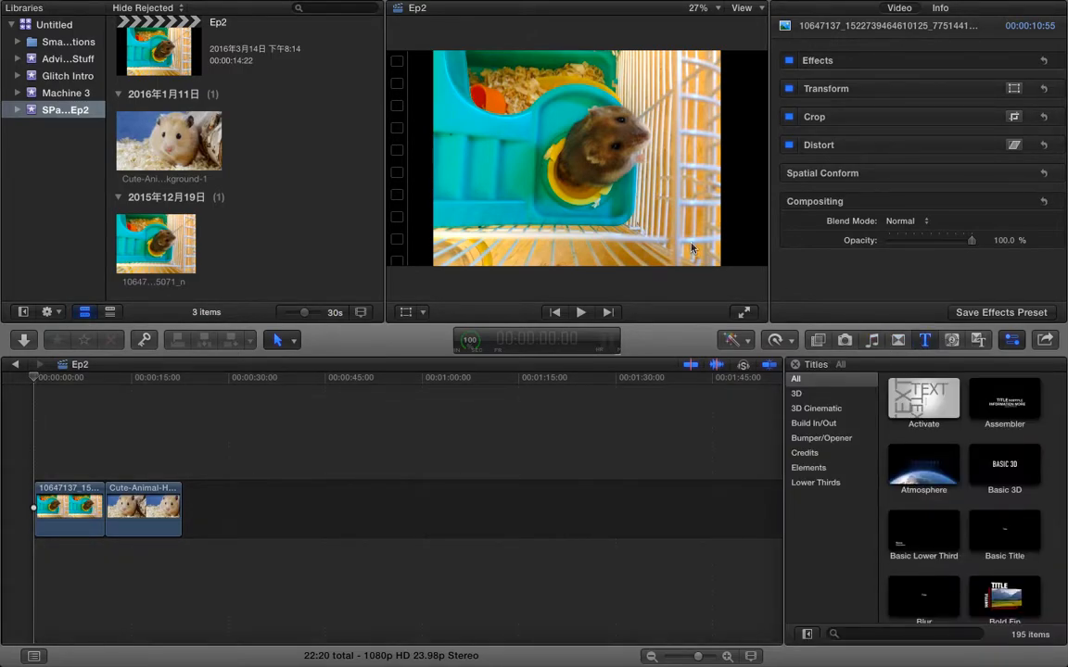
pyautogui.click(137, 380)
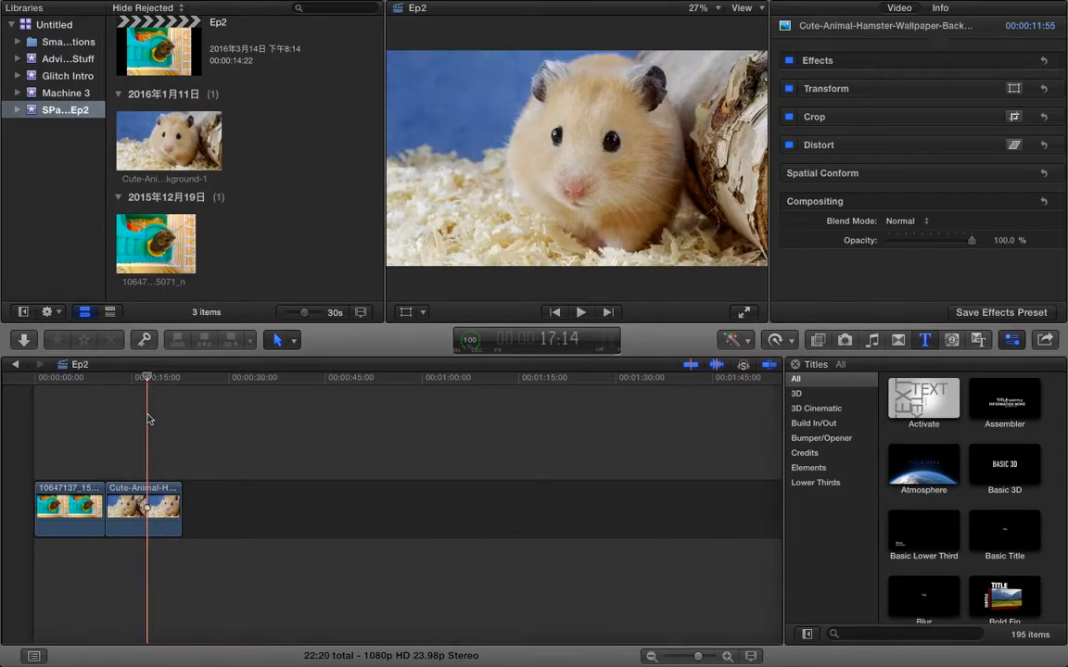
pyautogui.click(74, 416)
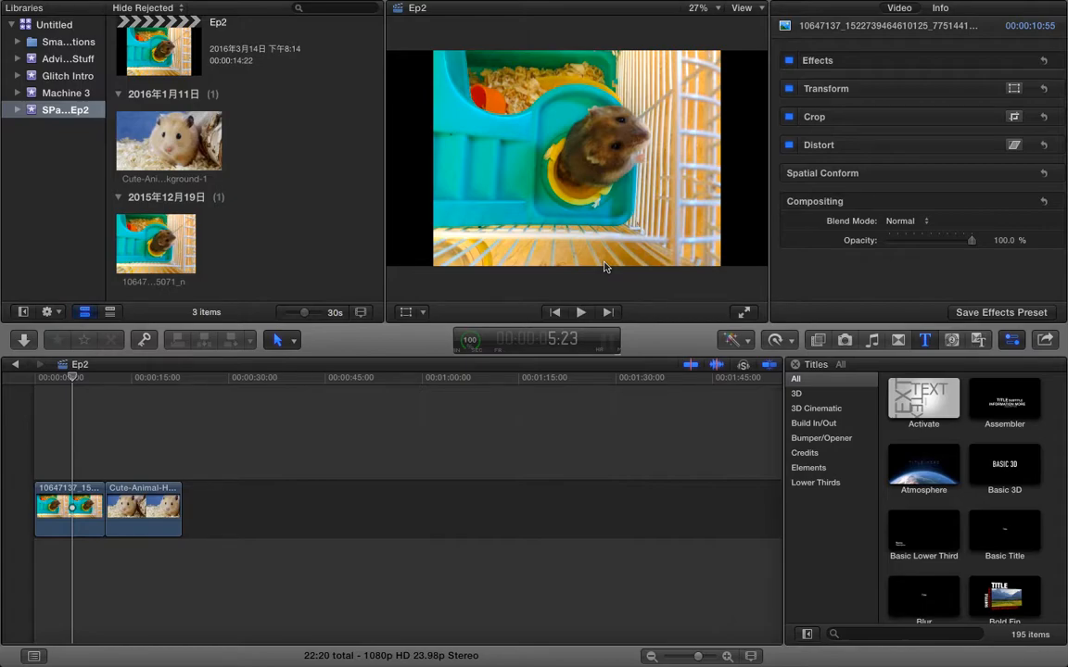
# - Browse the themes library, looking over all video generators and the Filmstrip, Event, Documentary and Data themes
pyautogui.click(975, 346)
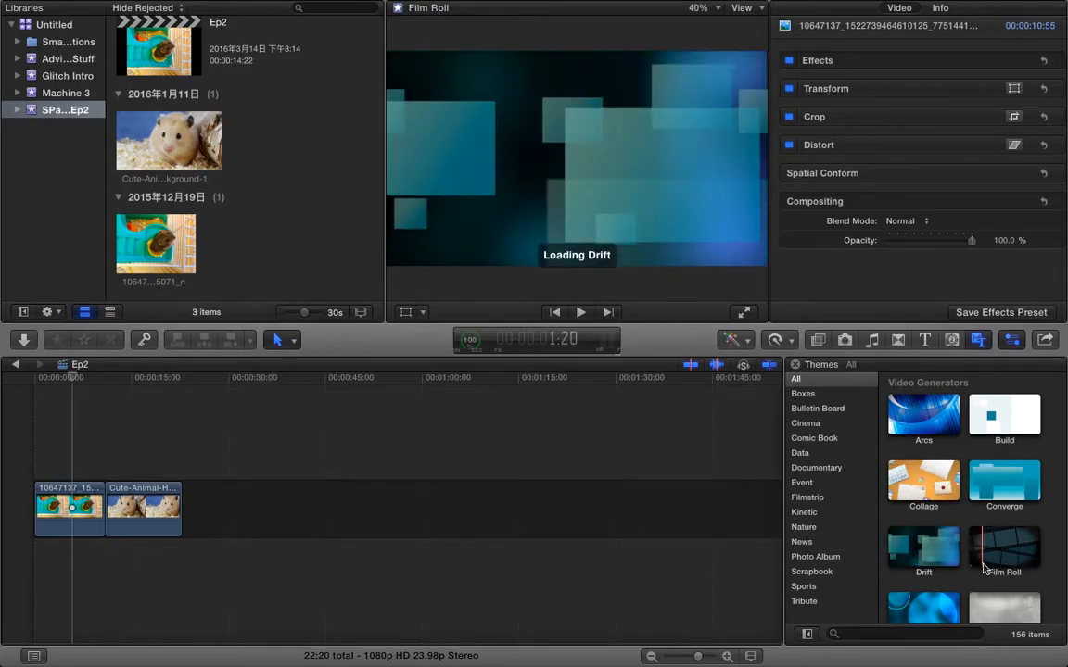
pyautogui.scroll(-2, 983, 556)
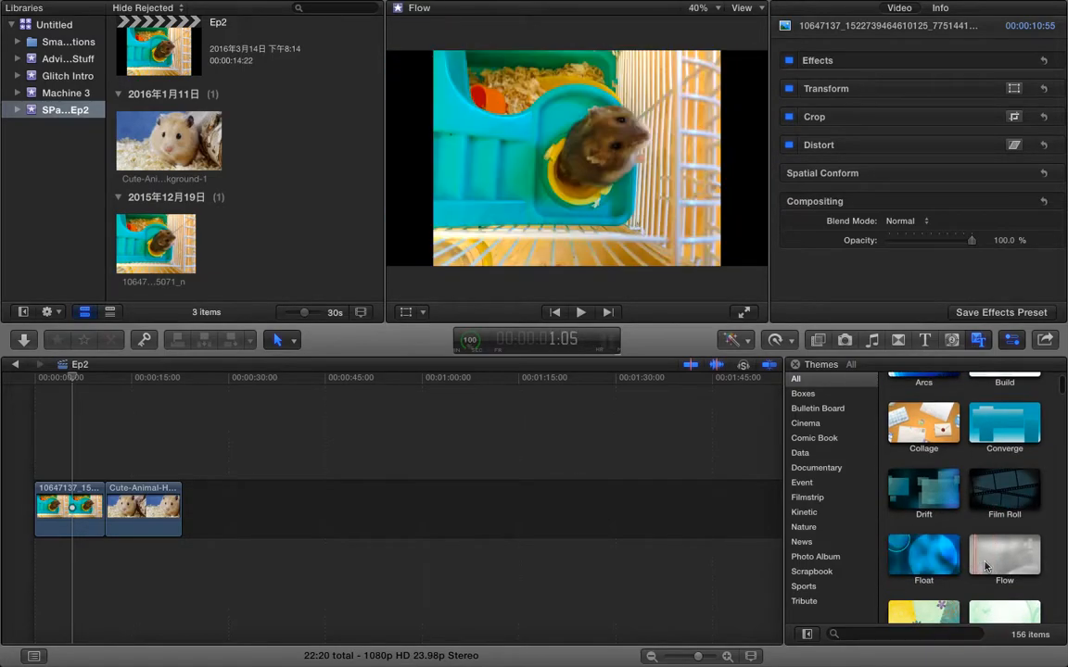
pyautogui.scroll(-4, 920, 505)
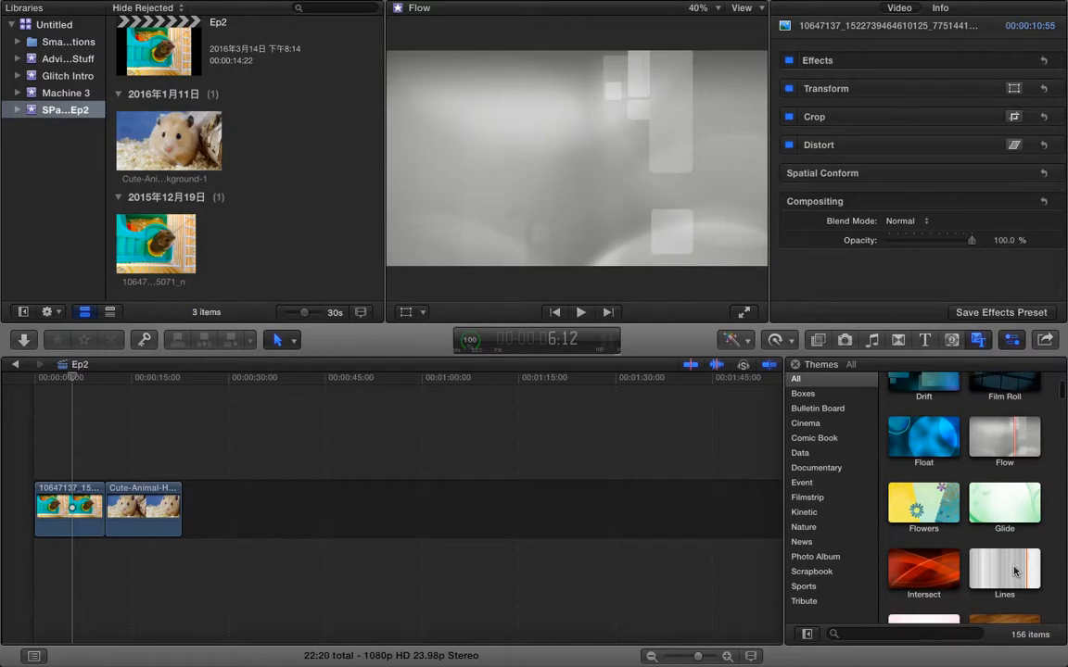
pyautogui.scroll(-5, 918, 491)
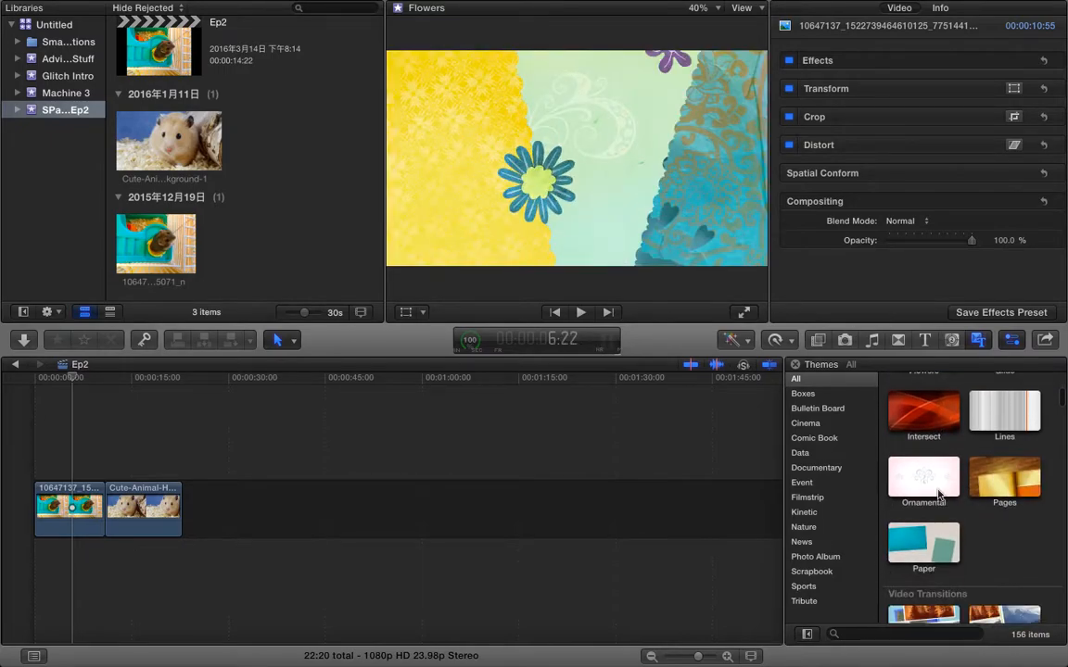
pyautogui.click(839, 500)
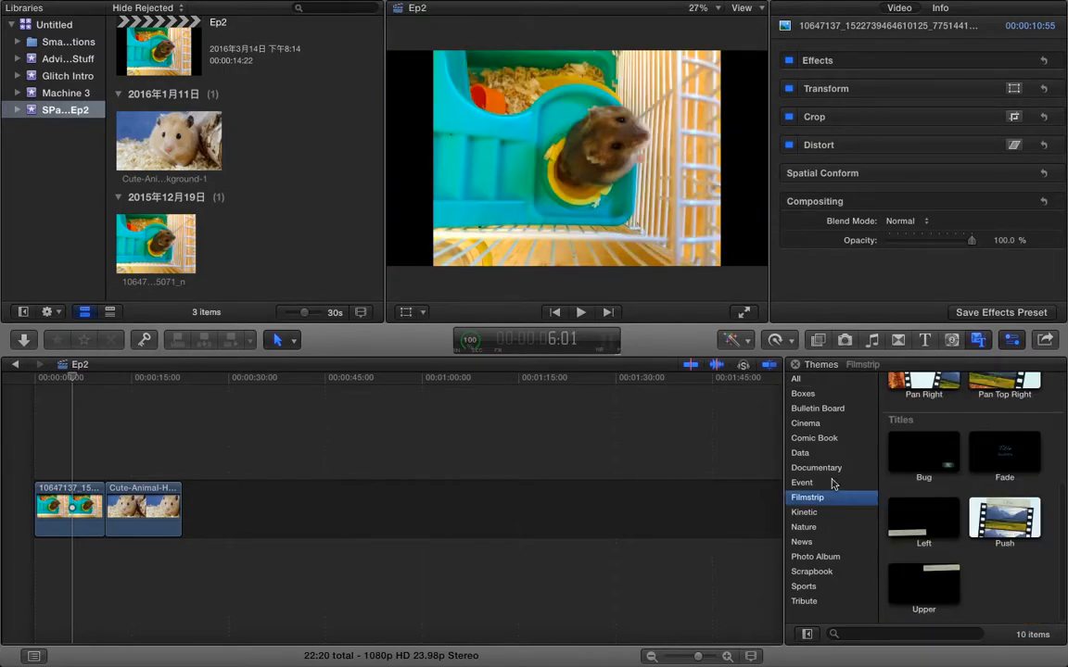
pyautogui.click(833, 482)
pyautogui.click(833, 471)
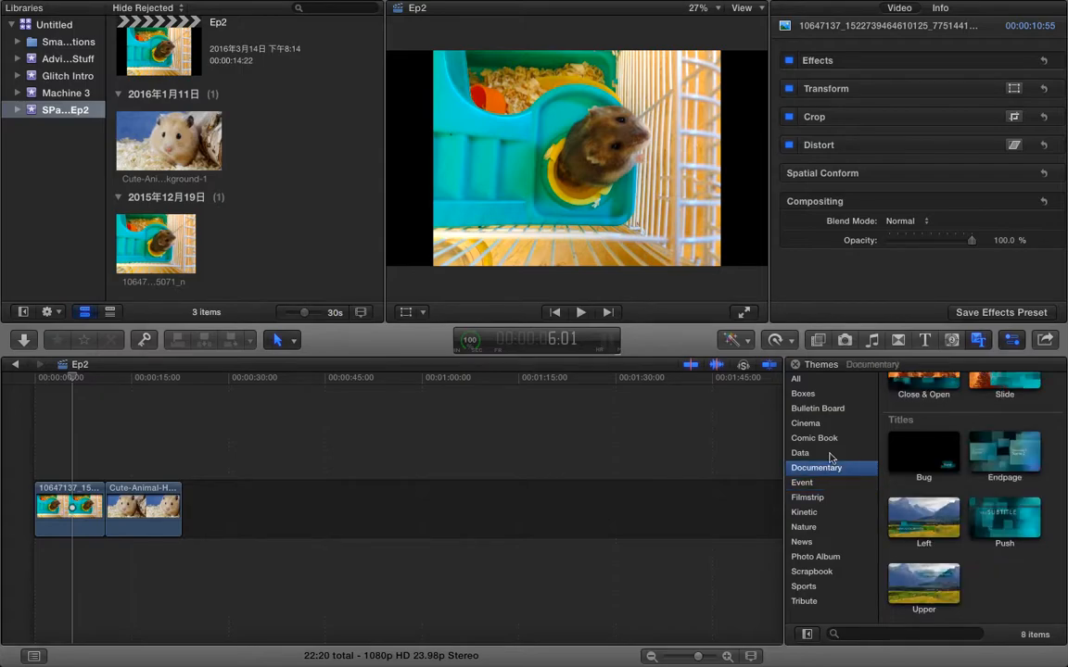
pyautogui.click(831, 454)
# - Bring back the effects library and look over the Ep2 project and photos in the event
pyautogui.click(810, 342)
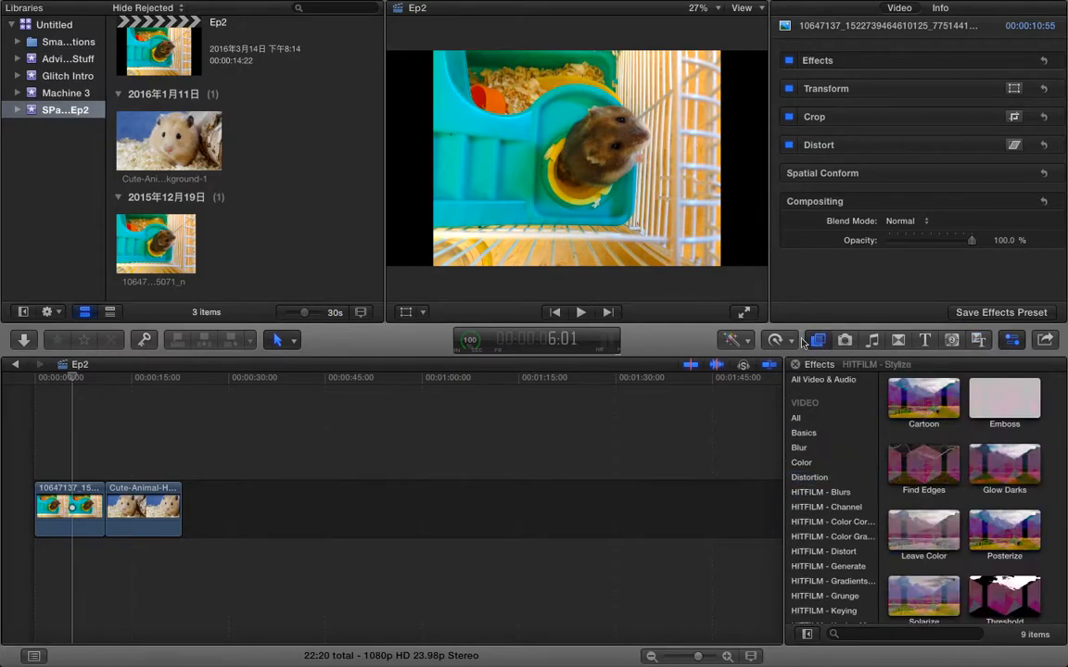
pyautogui.scroll(3, 232, 65)
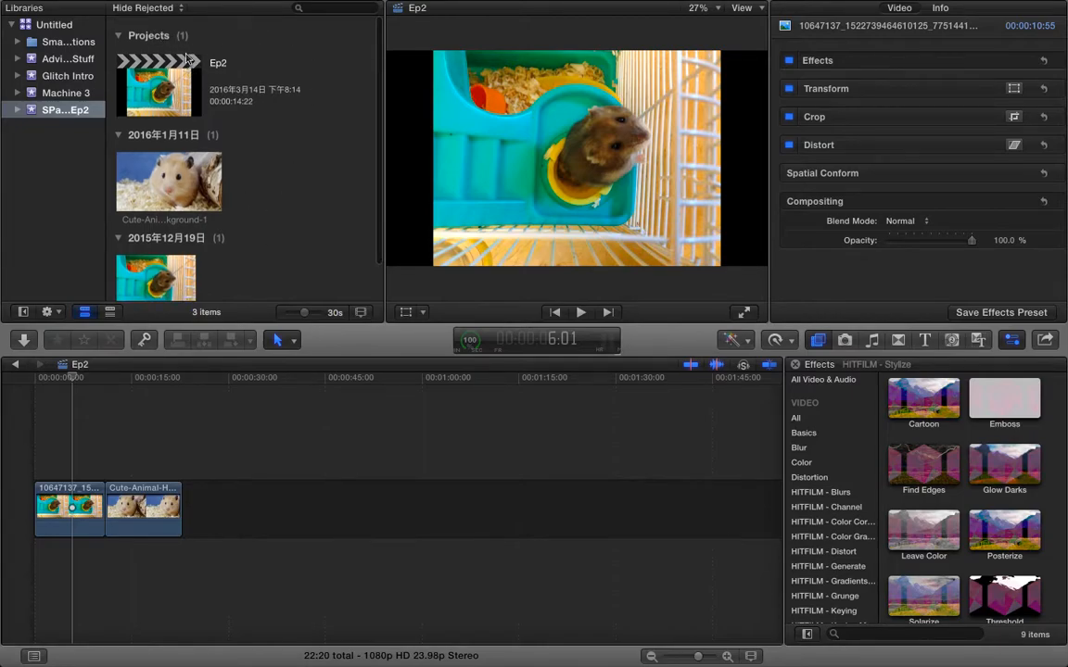
pyautogui.scroll(-1, 133, 167)
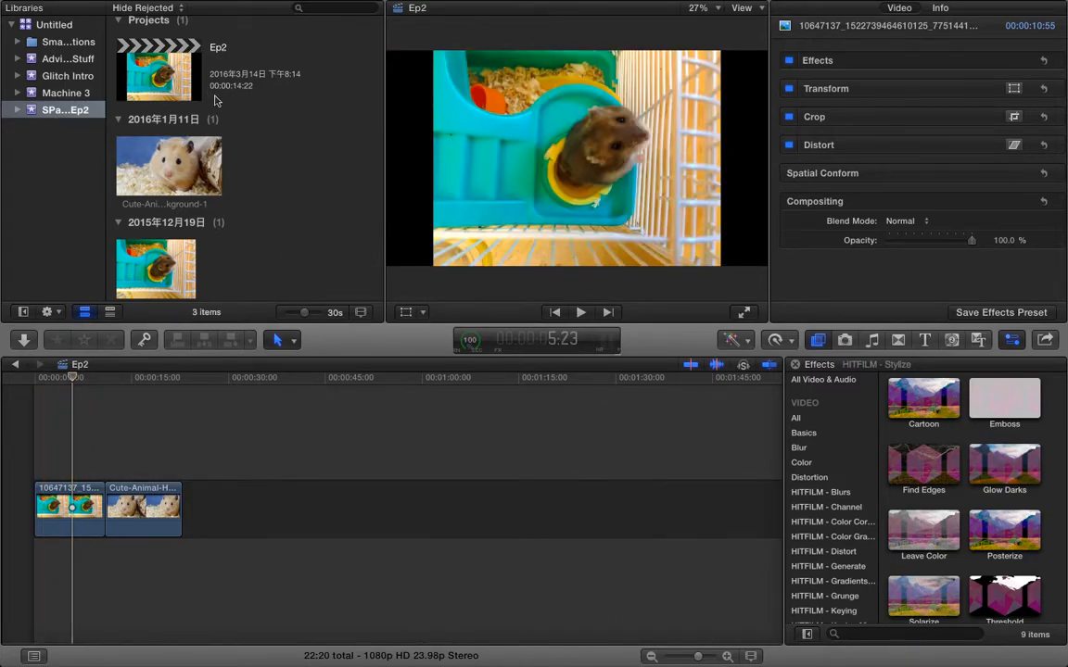
# - Append a 5:47 portion of the hamster photo to the end of the Ep2 timeline
pyautogui.click(197, 146)
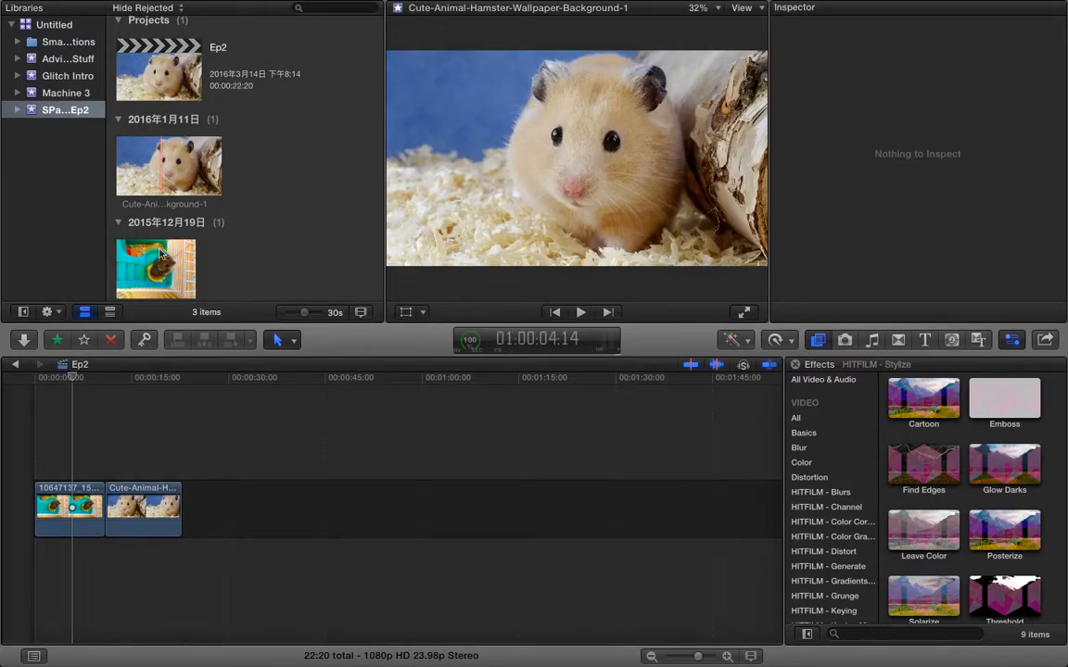
pyautogui.click(158, 165)
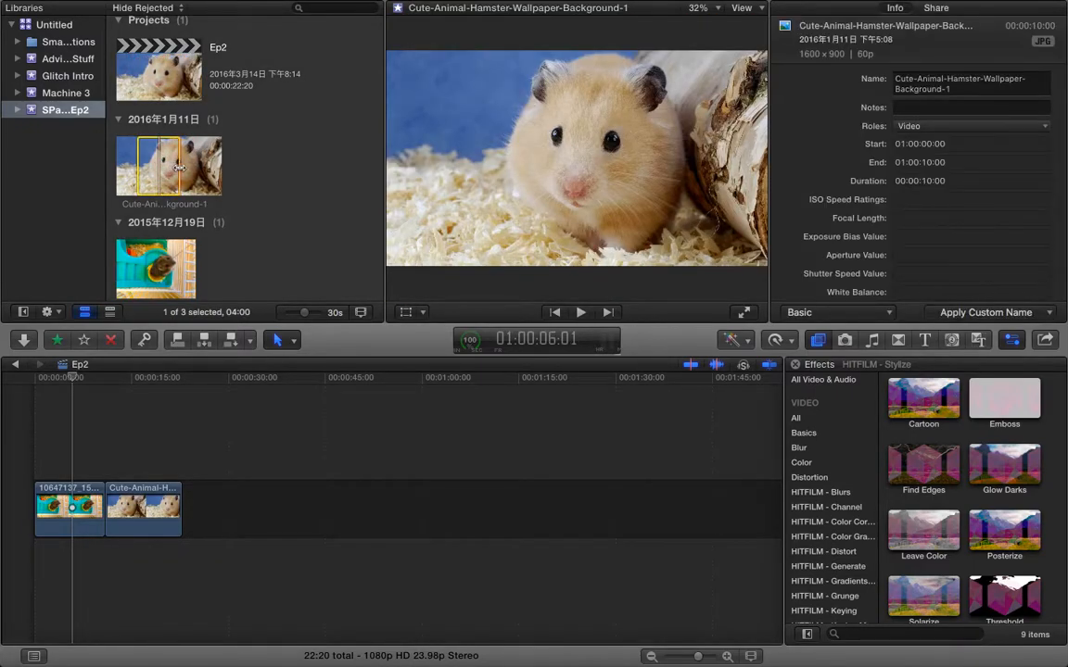
pyautogui.moveTo(179, 167); pyautogui.dragTo(172, 236)
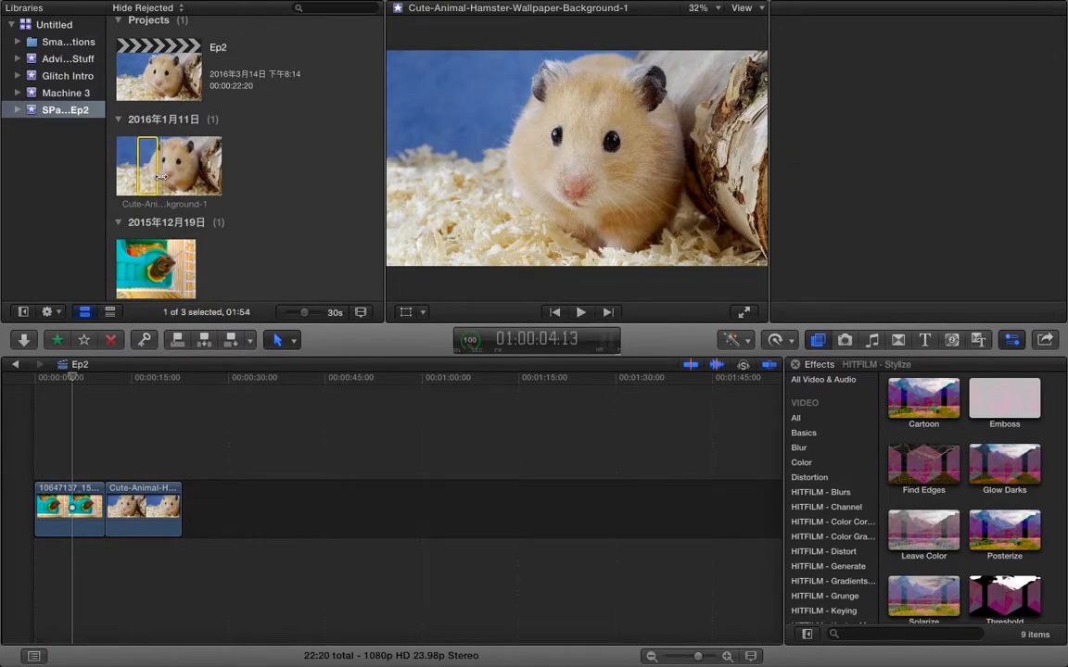
pyautogui.moveTo(158, 171); pyautogui.dragTo(267, 167)
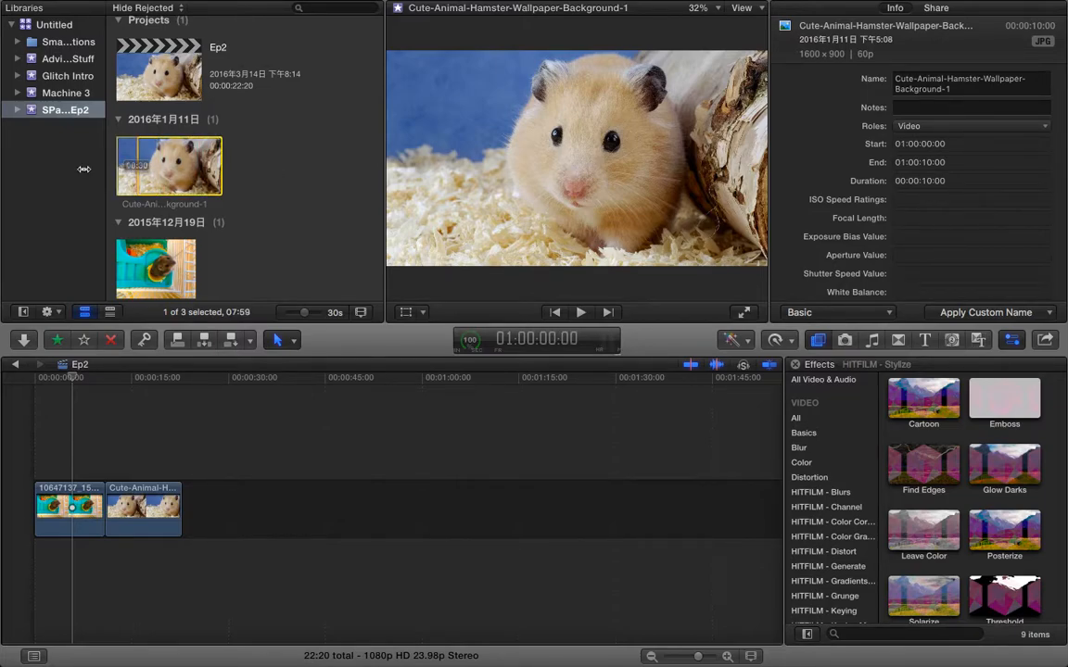
pyautogui.moveTo(199, 159); pyautogui.dragTo(211, 505)
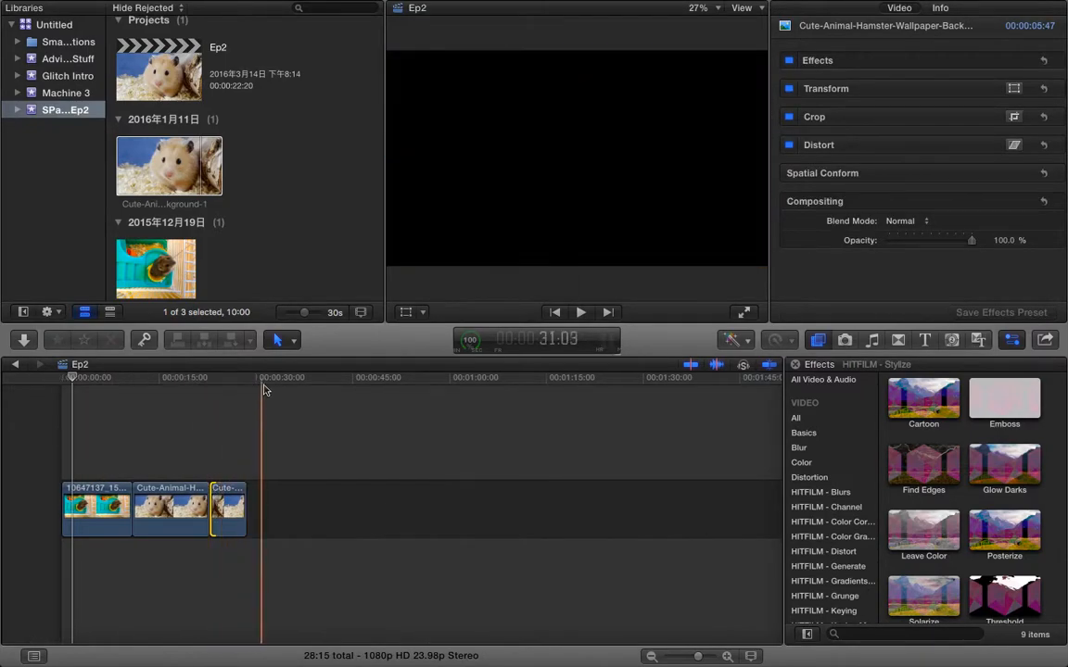
# - Split the first photo in the timeline into two pieces with the Blade tool, at about two-thirds of its length
pyautogui.click(232, 470)
pyautogui.click(278, 340)
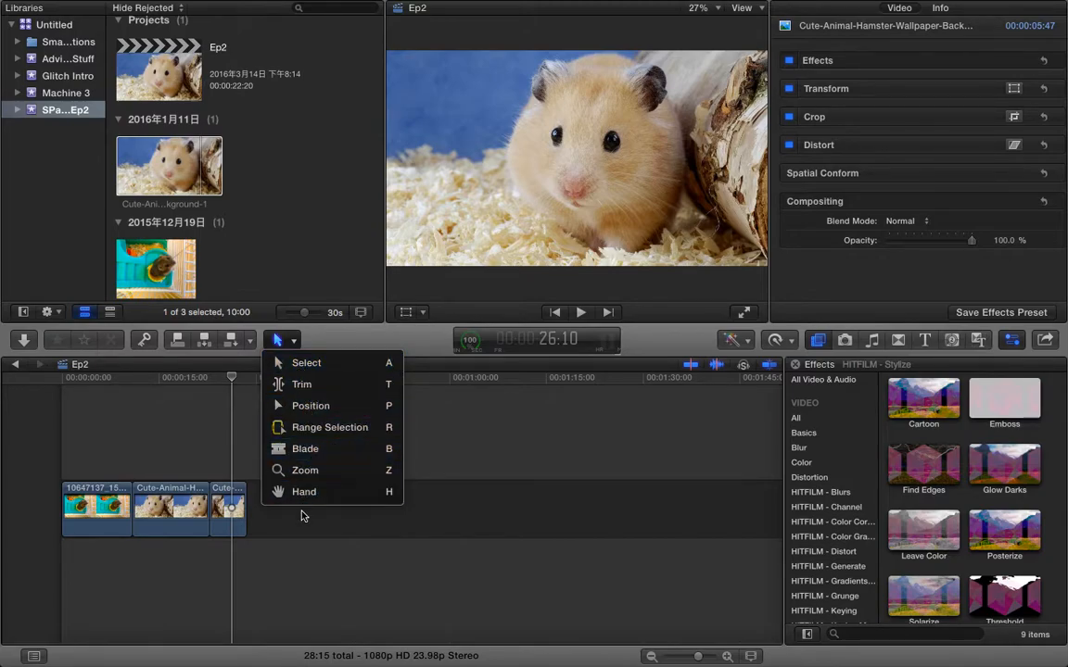
pyautogui.click(305, 449)
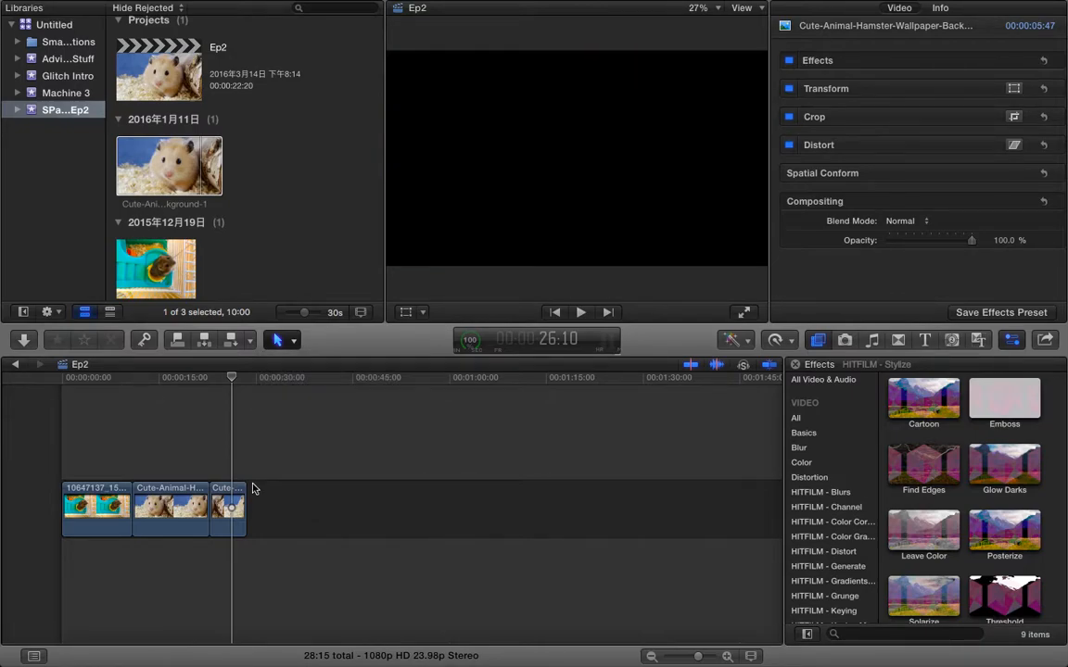
pyautogui.click(111, 500)
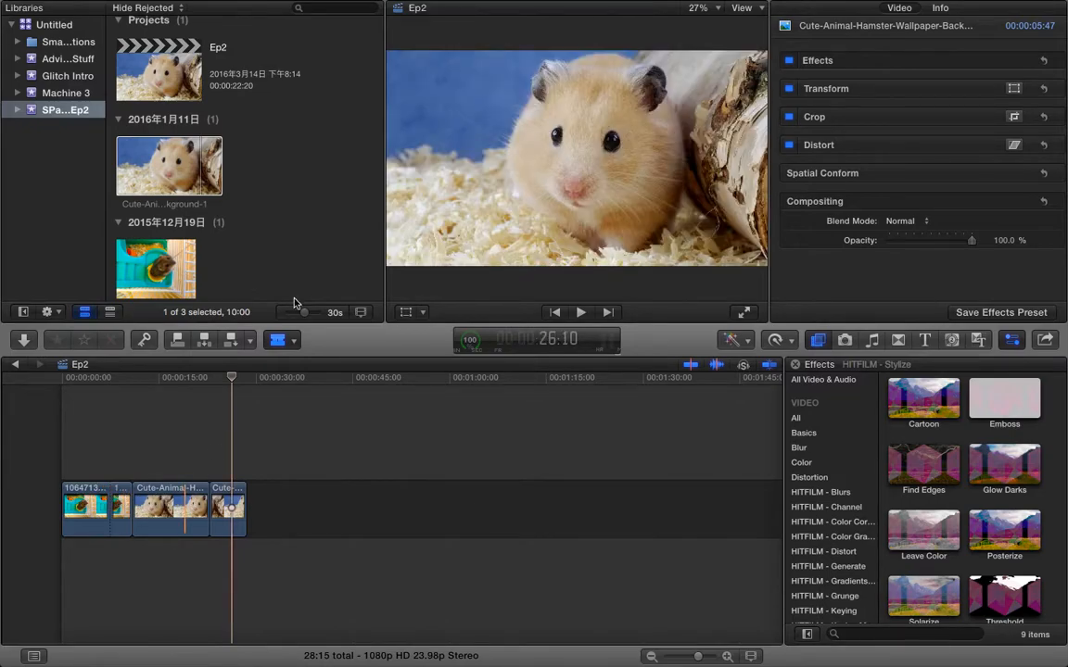
# - With the Select tool, shorten the longer hamster clip to 1:55 and place it between the two pieces of the first photo
pyautogui.click(288, 340)
pyautogui.click(301, 362)
pyautogui.moveTo(175, 496); pyautogui.dragTo(116, 505)
# - Play the timeline across the rearranged photo pieces and select the last hamster clip
pyautogui.click(105, 465)
pyautogui.press('space')
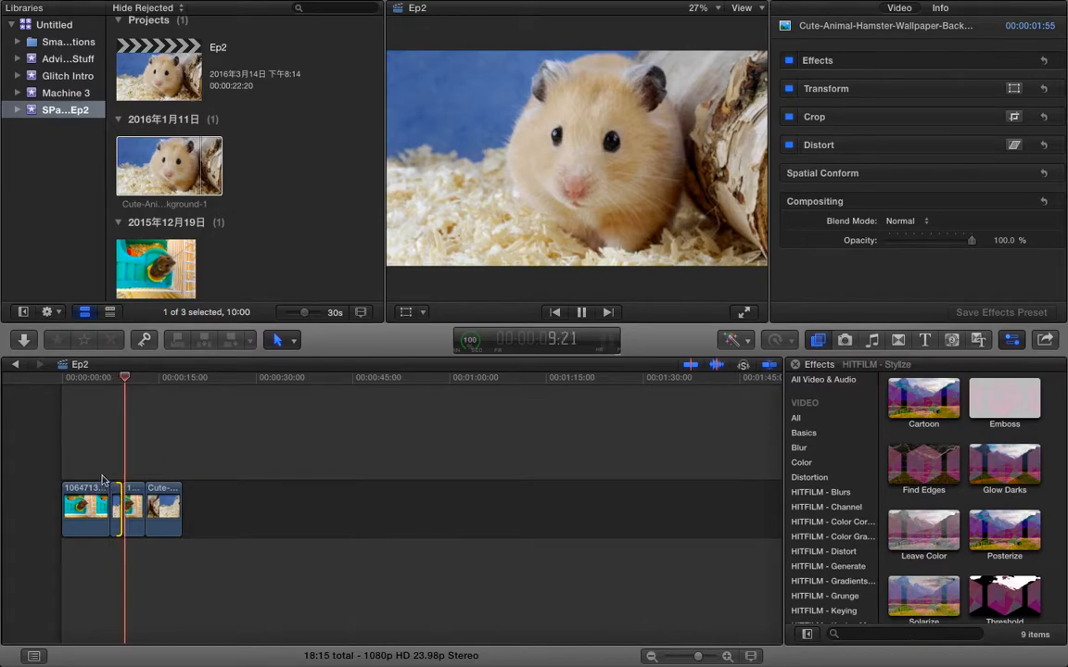
pyautogui.click(103, 478)
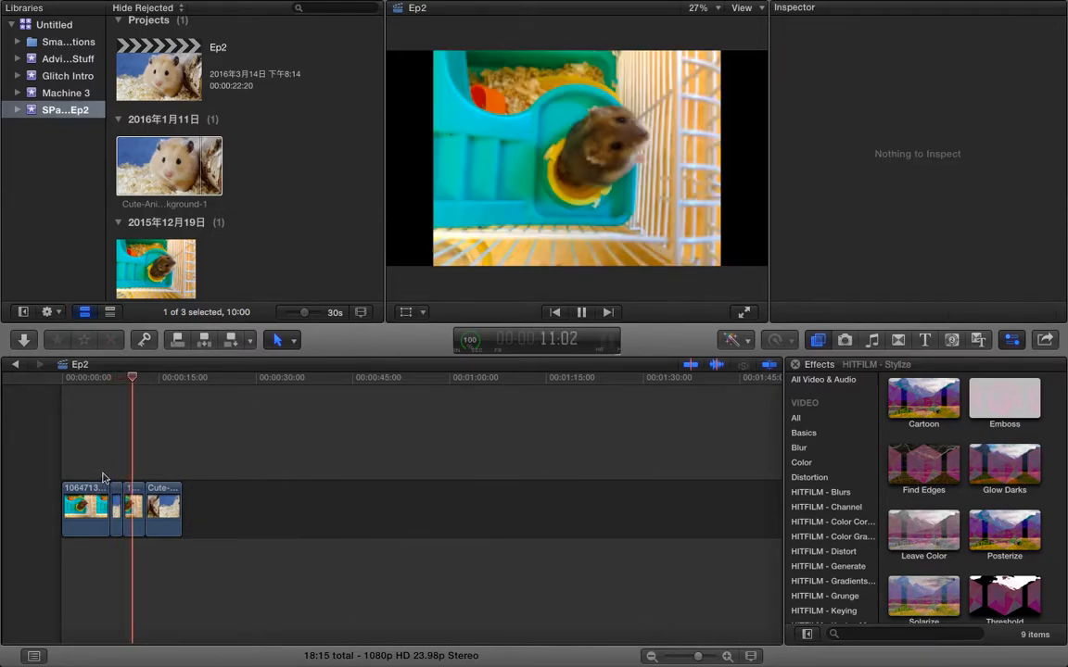
pyautogui.press('space')
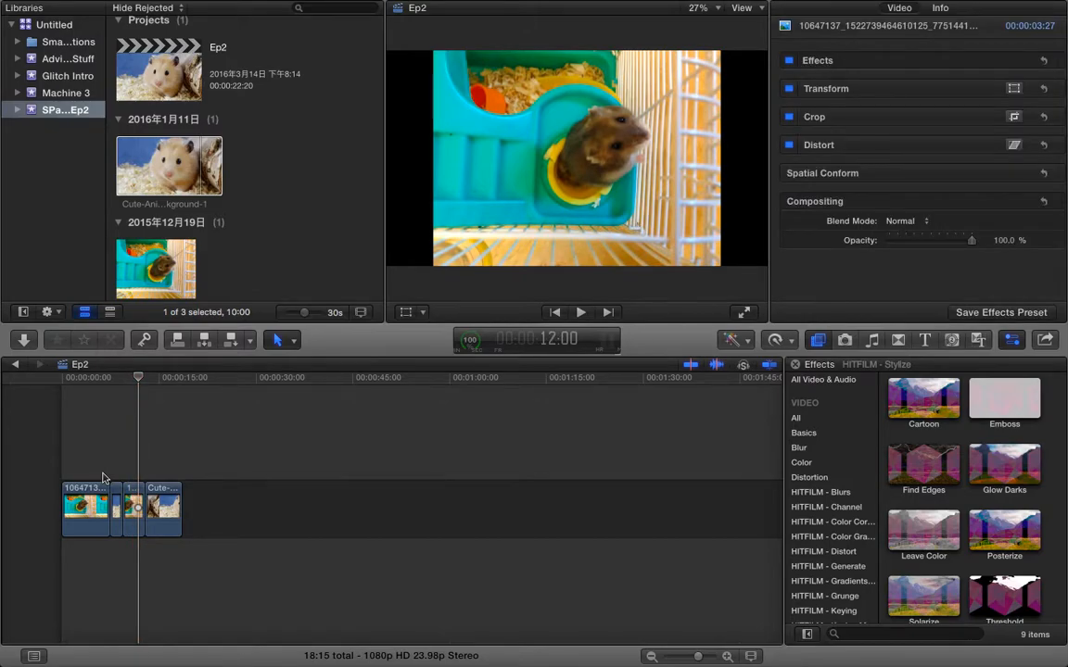
pyautogui.click(164, 505)
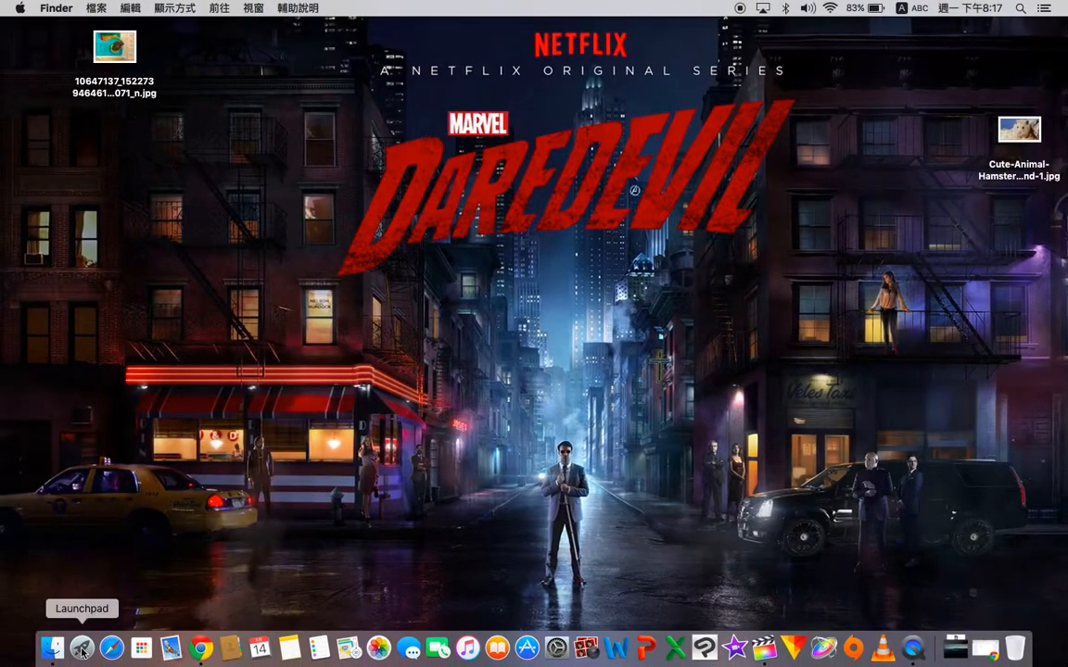
# - Add the Independence Day 2 trailer video from Finder to the end of the Ep2 timeline and restore Final Cut Pro to full screen
pyautogui.click(53, 649)
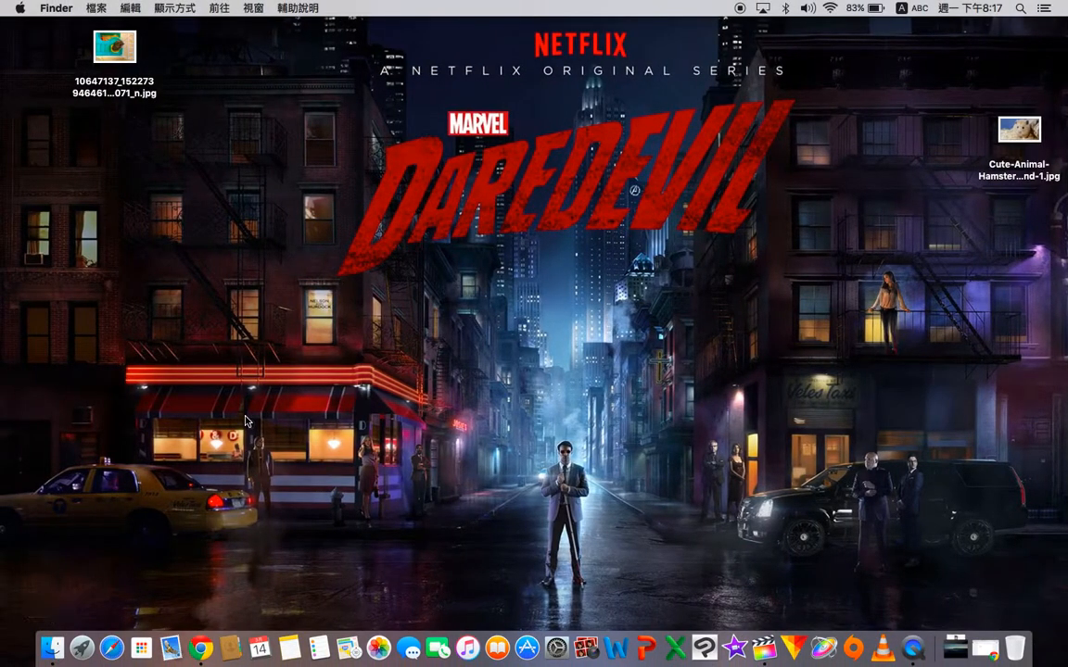
pyautogui.hotkey('ctrl', 'Right')
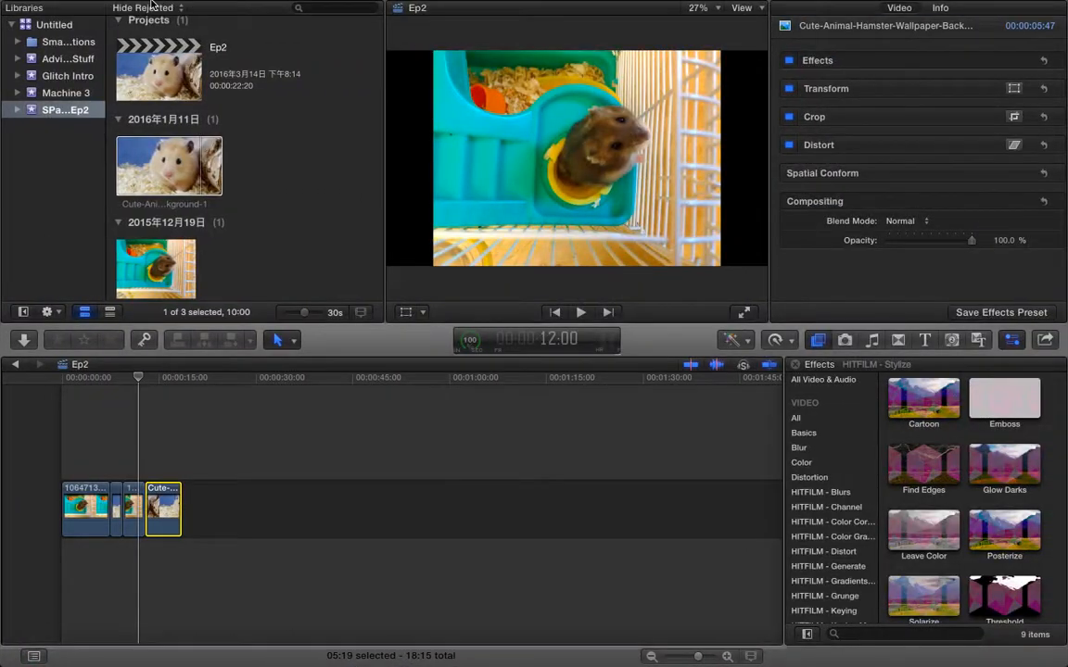
pyautogui.moveTo(134, 7)
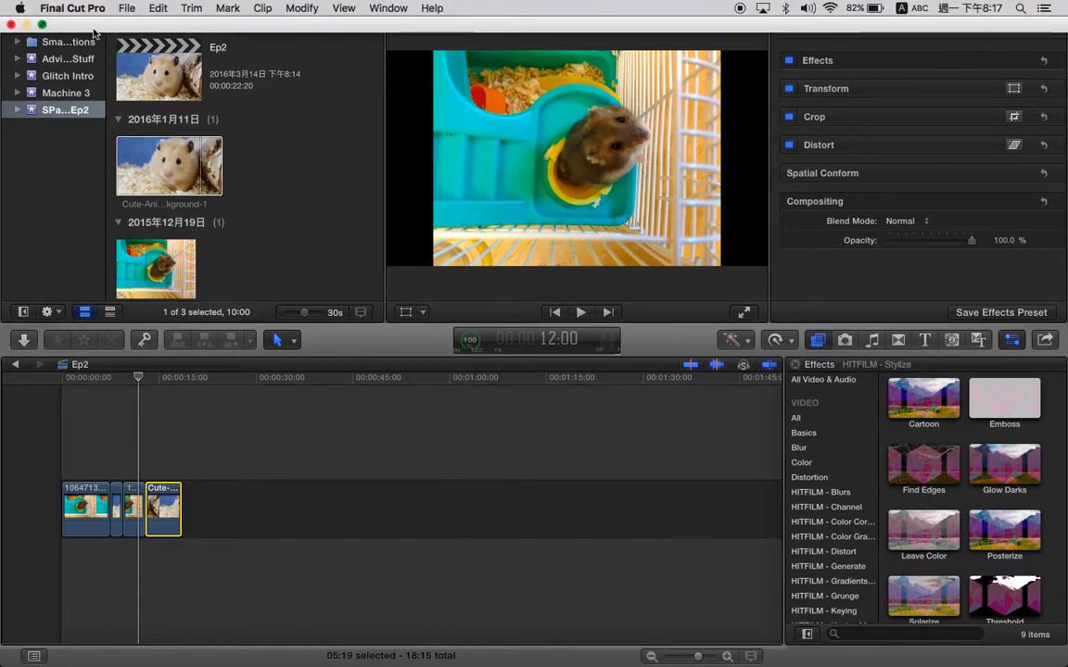
pyautogui.click(42, 24)
pyautogui.moveTo(235, 176); pyautogui.dragTo(593, 411)
pyautogui.moveTo(700, 478); pyautogui.dragTo(649, 477)
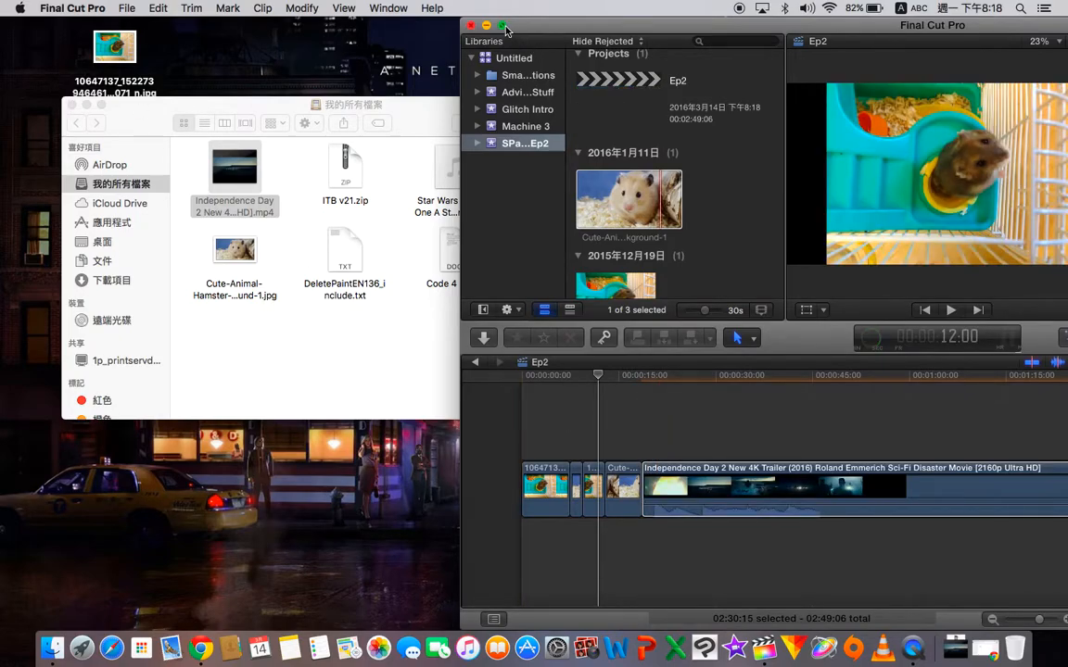
pyautogui.click(503, 26)
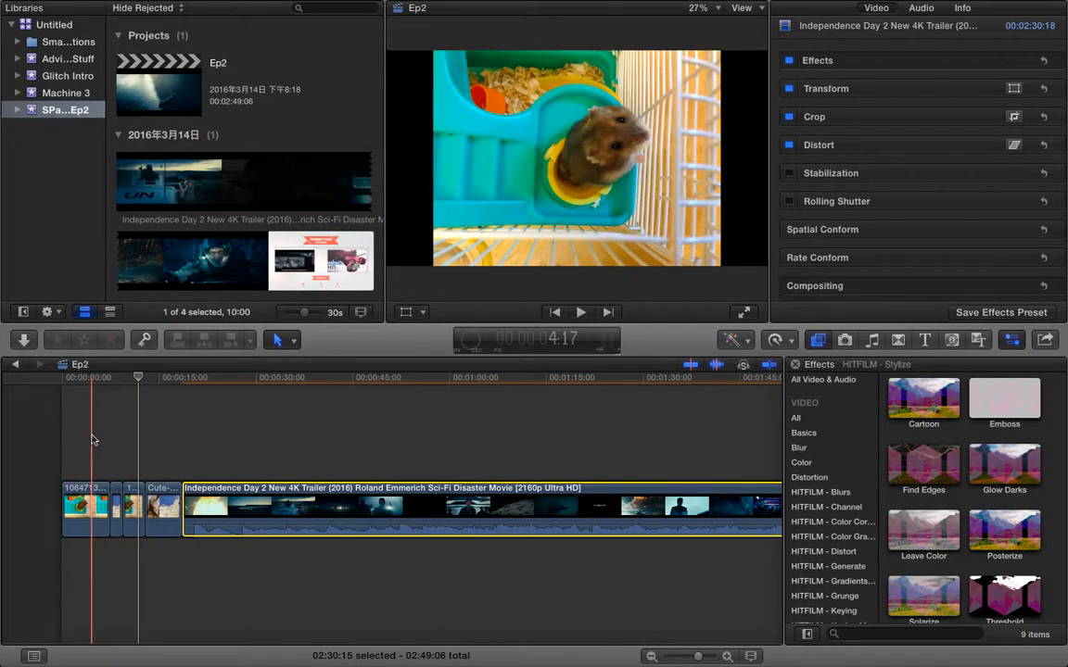
# - Delete all photo clips in front of the trailer from the timeline and select the trailer clip
pyautogui.moveTo(92, 439); pyautogui.dragTo(167, 551)
pyautogui.press('Delete')
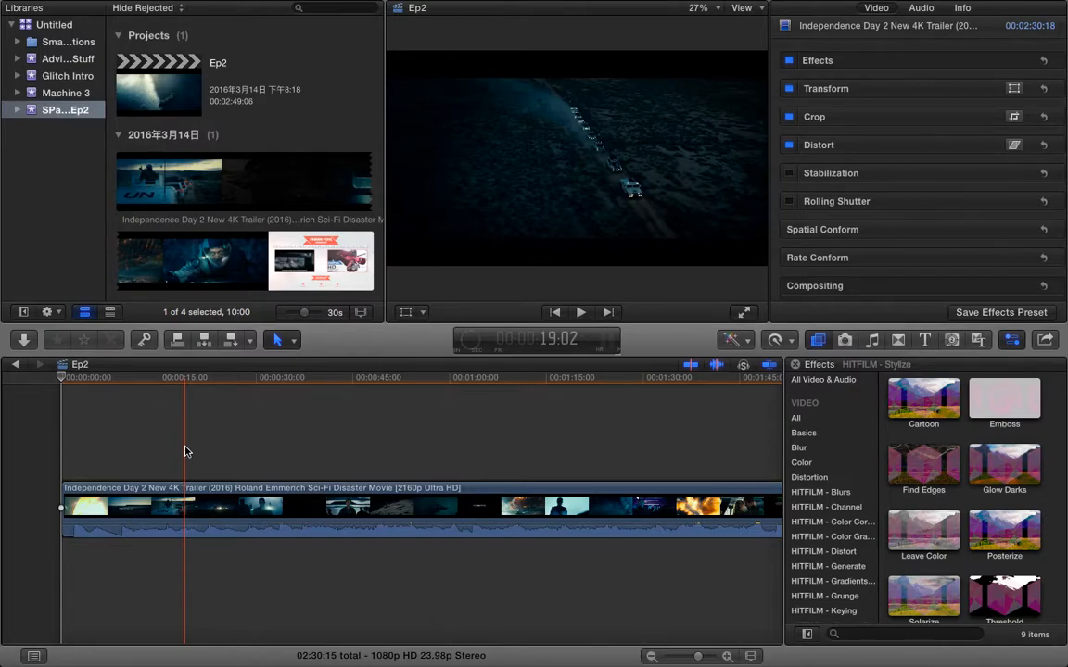
pyautogui.click(205, 509)
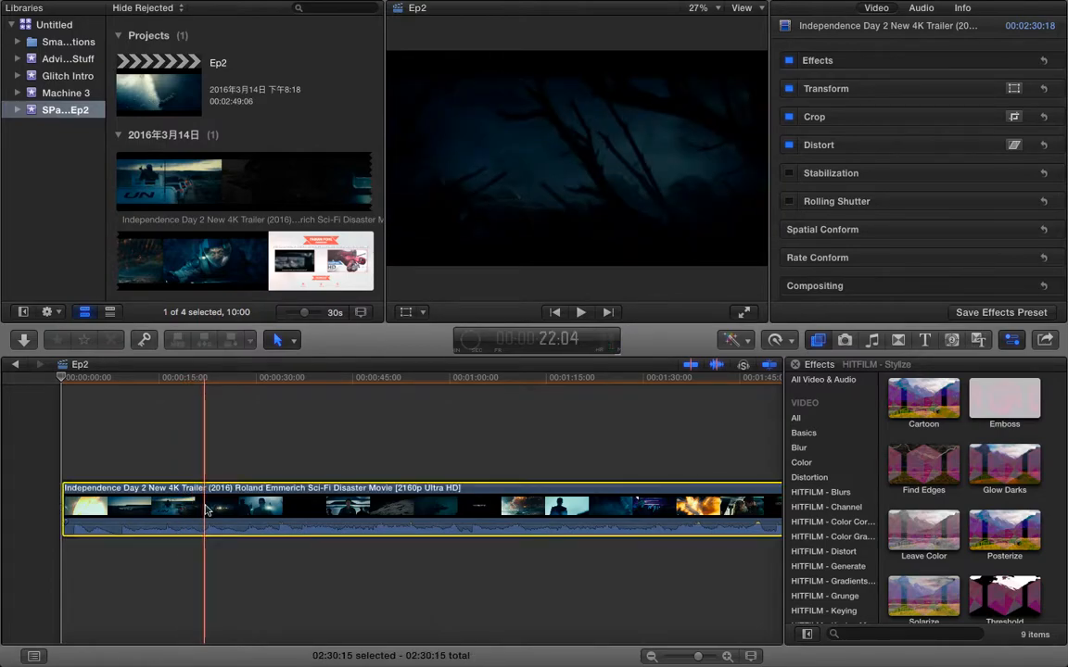
# - Set the trailer clip's audio volume to -10 and raise the system volume
pyautogui.click(913, 8)
pyautogui.click(854, 99)
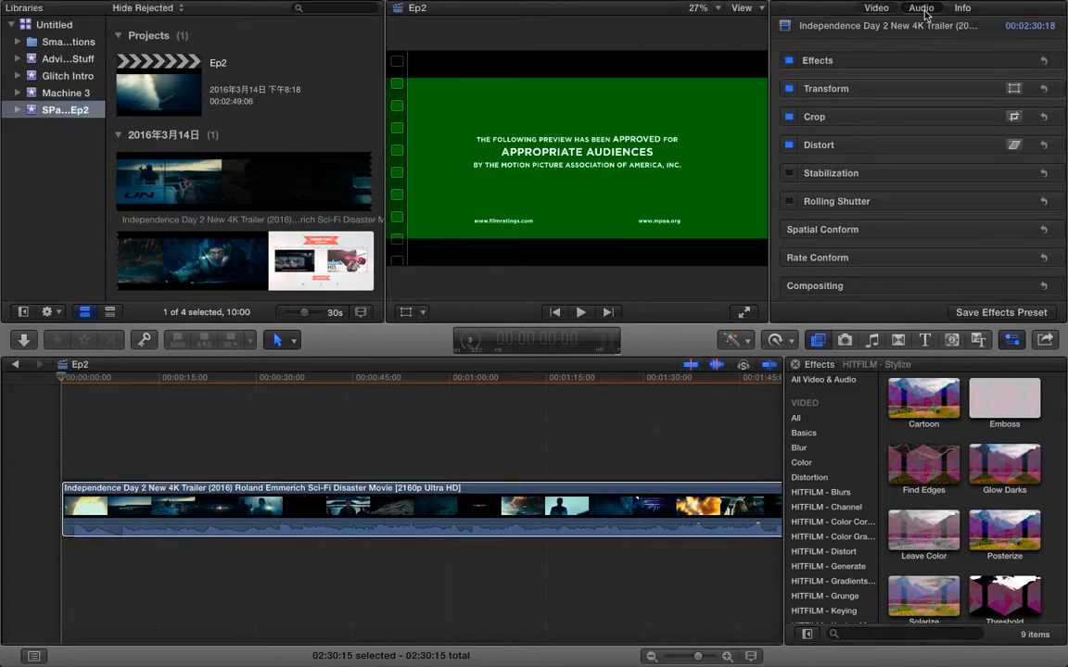
pyautogui.click(922, 8)
pyautogui.click(929, 108)
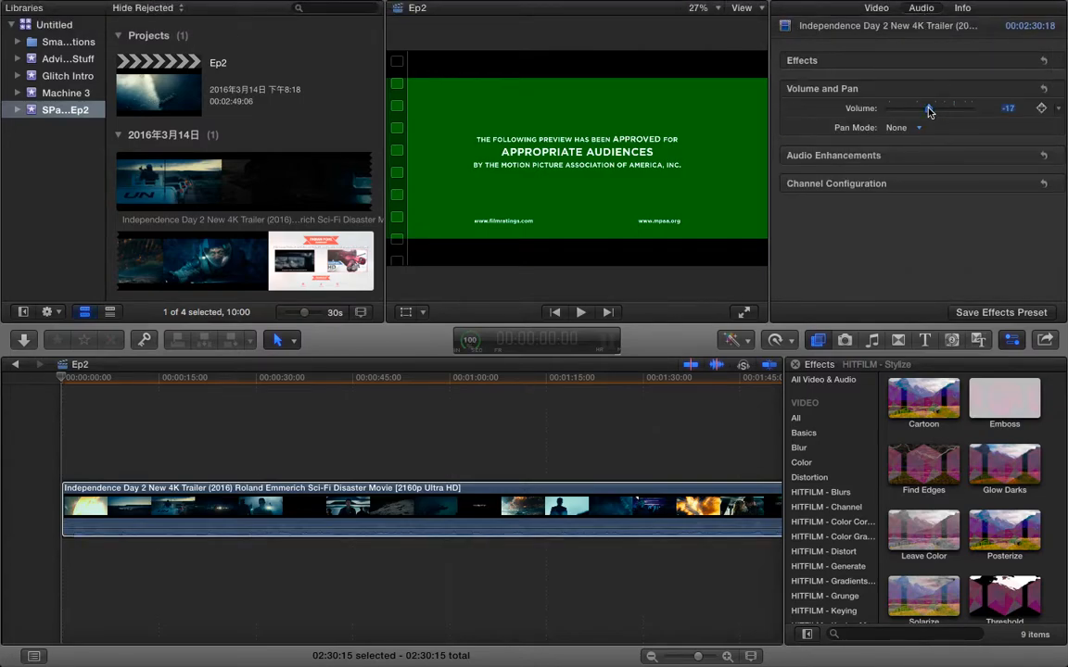
pyautogui.moveTo(929, 109); pyautogui.dragTo(938, 109)
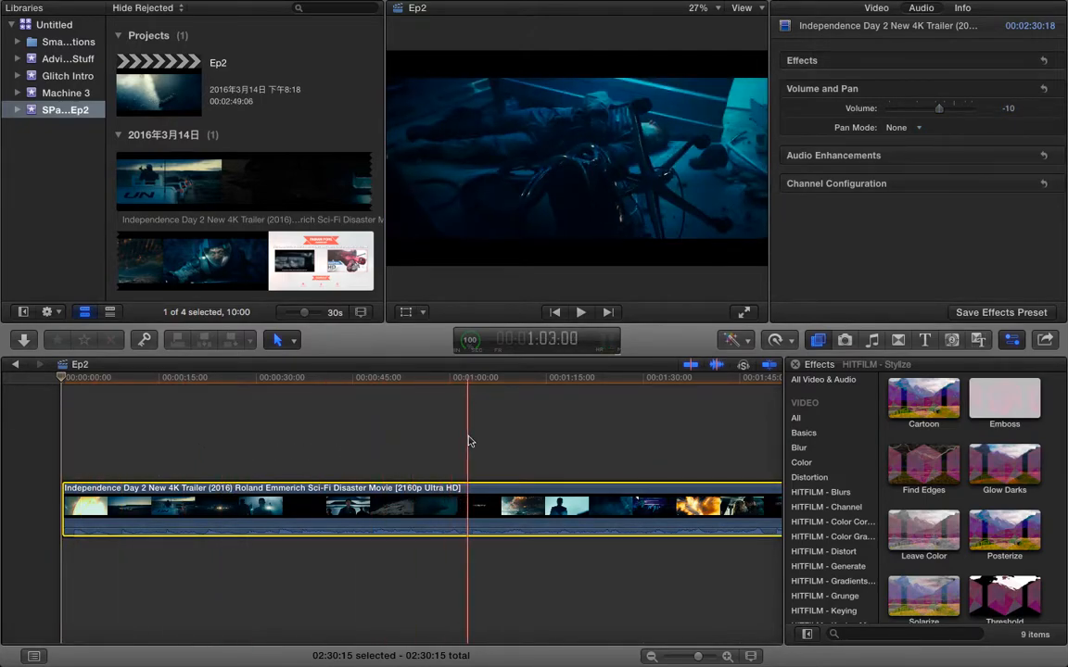
pyautogui.press('XF86AudioRaiseVolume')
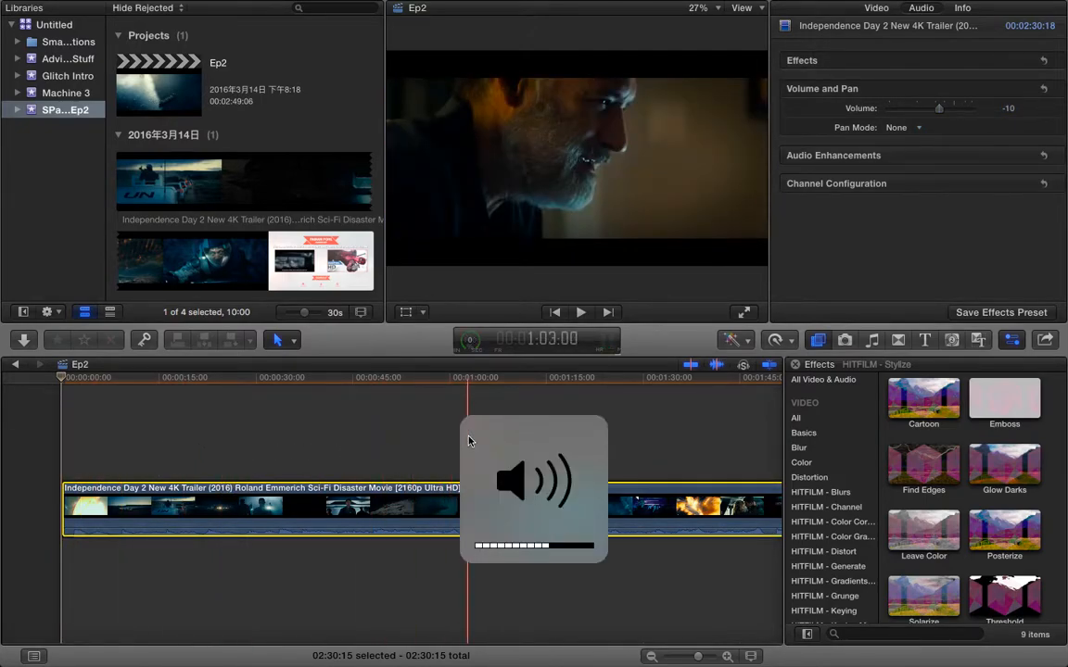
# - Play the trailer briefly from about 1:03:03 and check the rendering progress in the background tasks
pyautogui.click(469, 441)
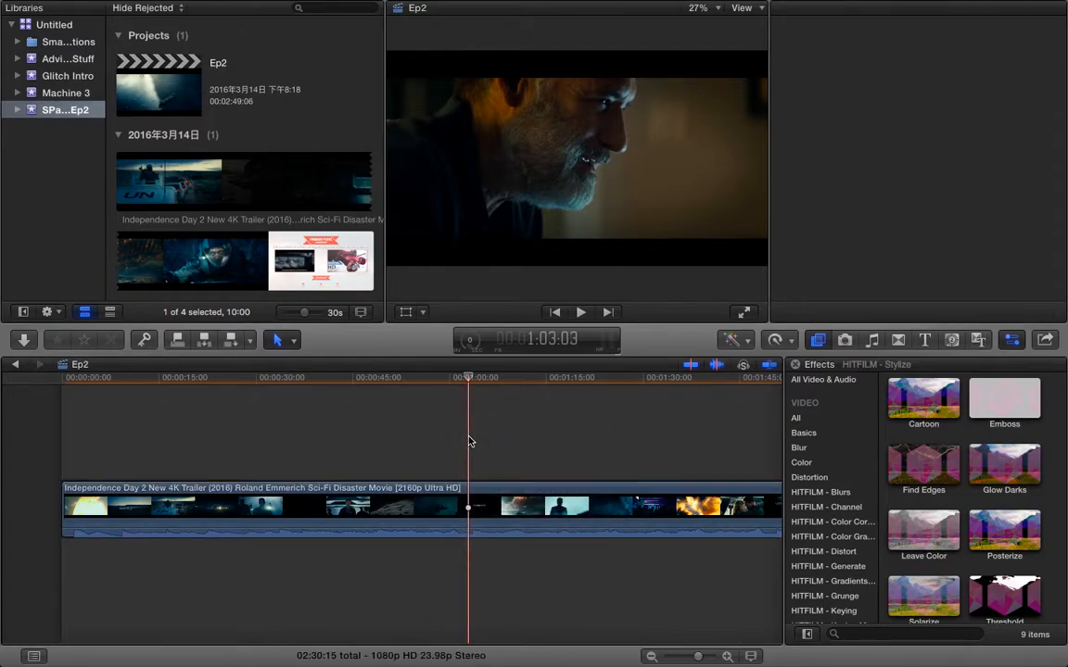
pyautogui.click(579, 314)
pyautogui.click(579, 314)
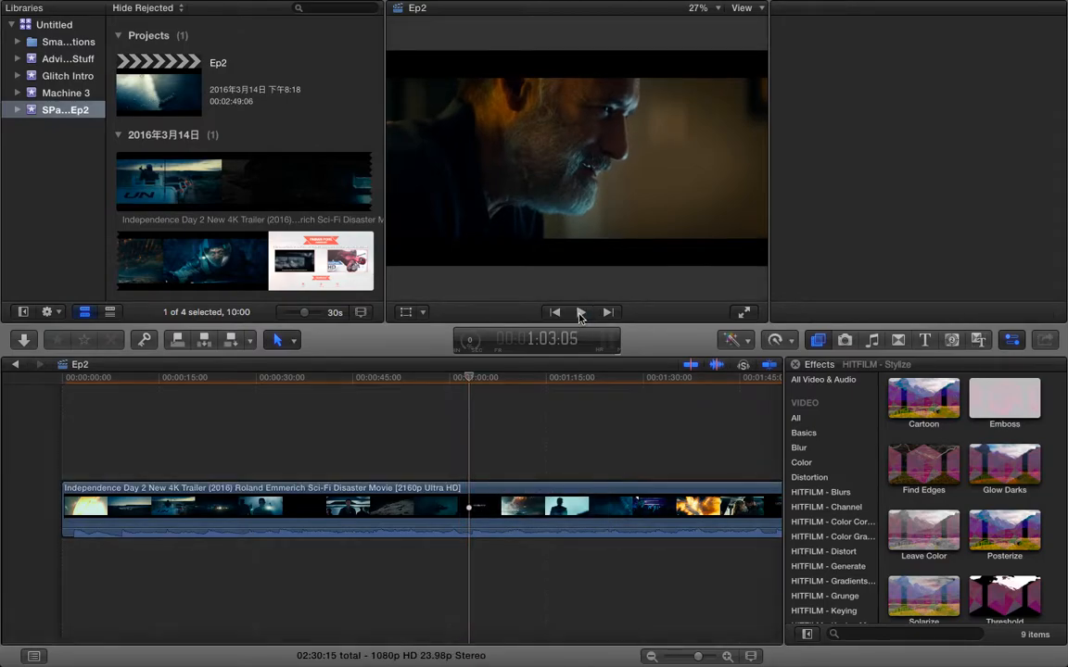
pyautogui.click(474, 347)
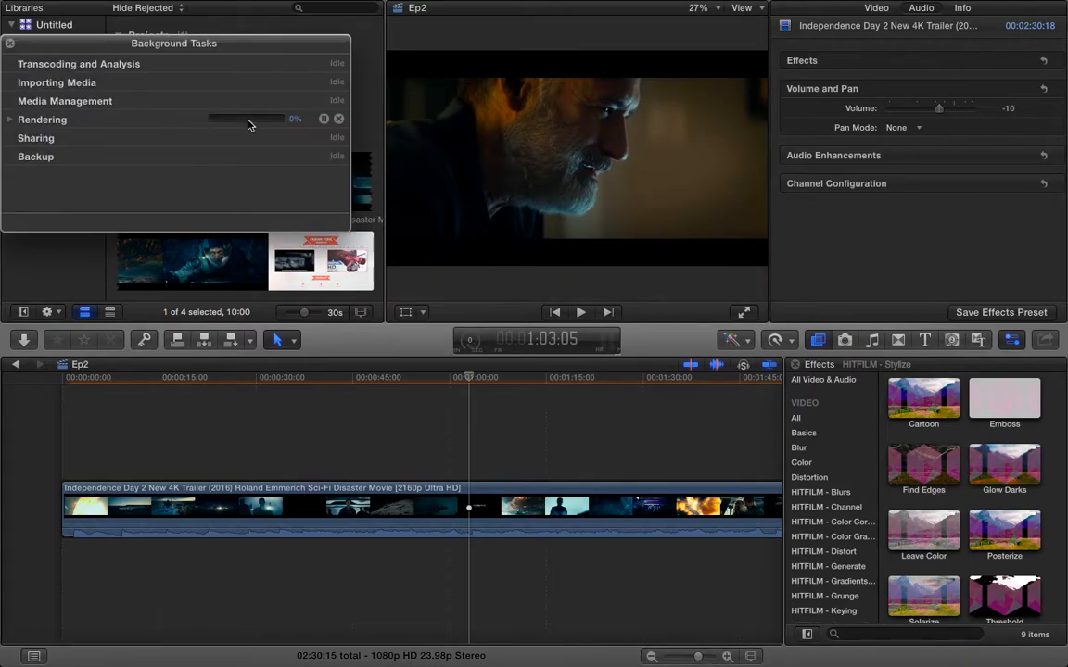
pyautogui.click(7, 43)
# - Play the trailer's 20th Century Fox logo passage several times from about the four-second mark
pyautogui.click(93, 432)
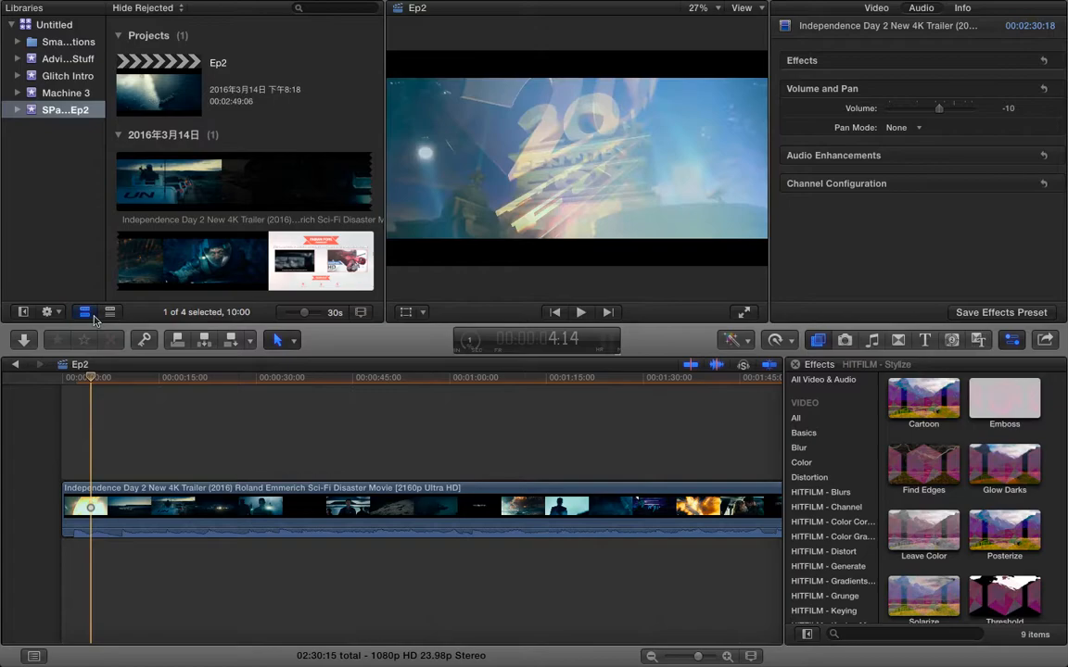
pyautogui.press('space')
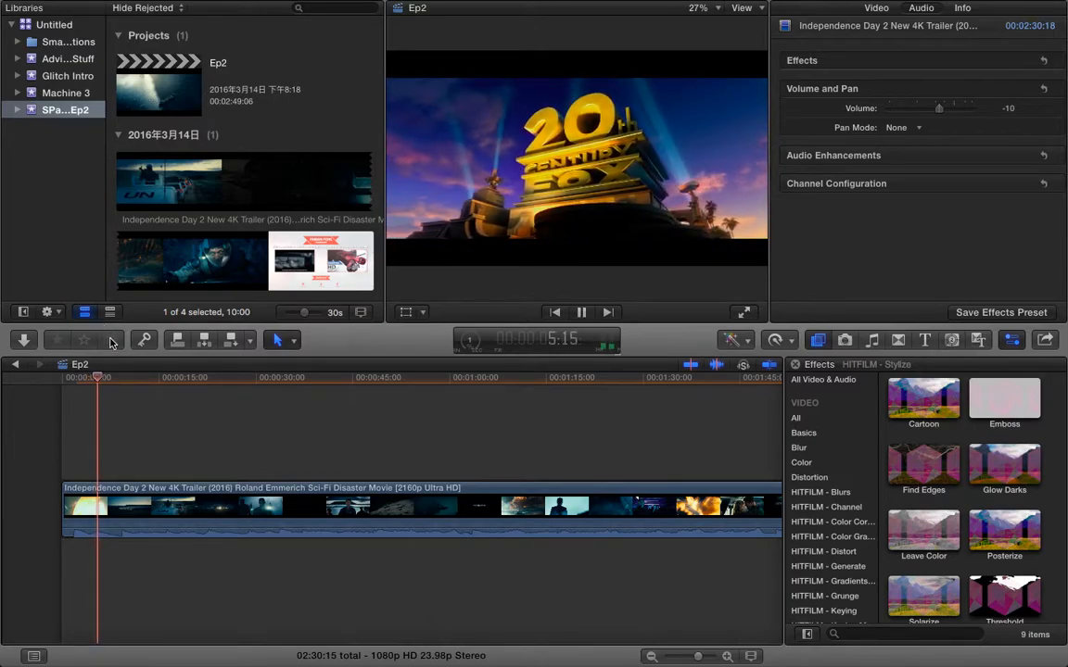
pyautogui.click(90, 436)
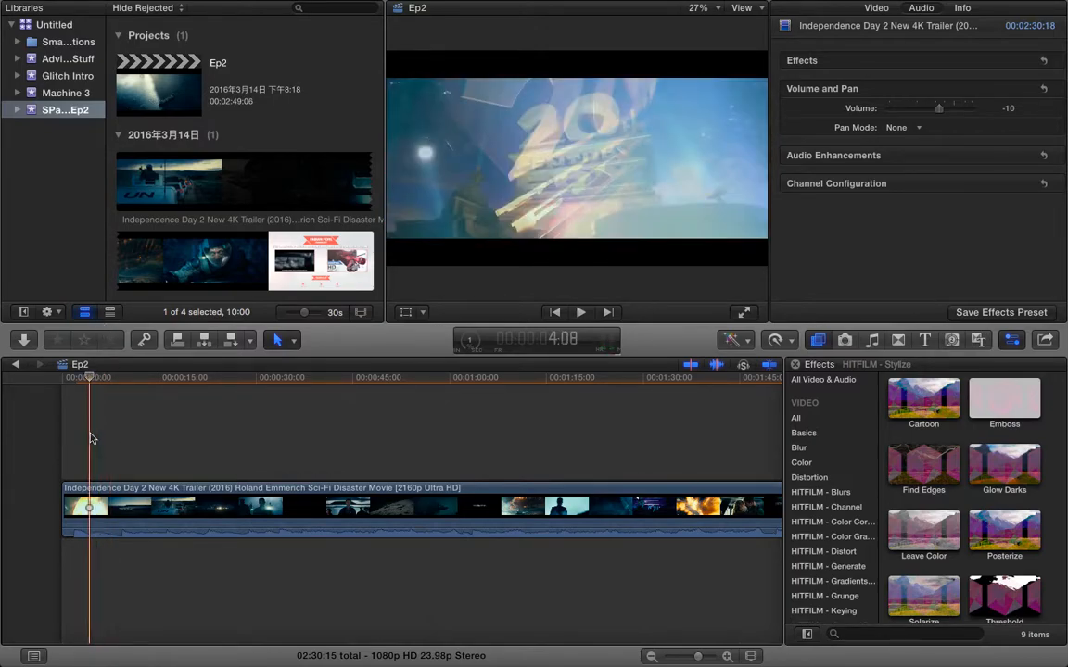
pyautogui.press('space')
pyautogui.press('space')
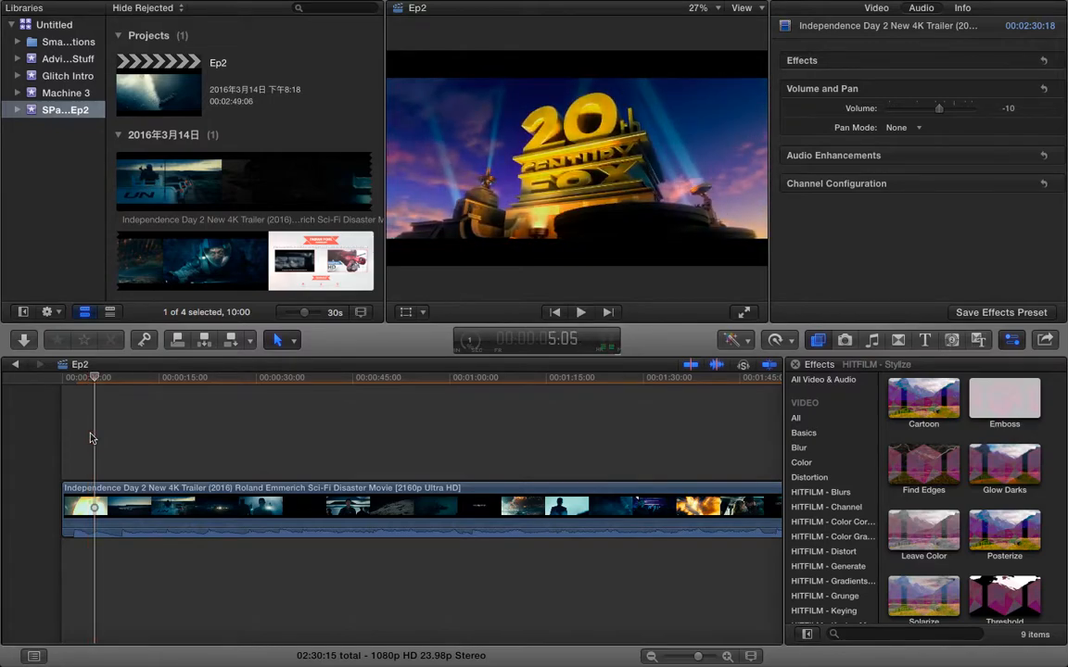
pyautogui.click(88, 380)
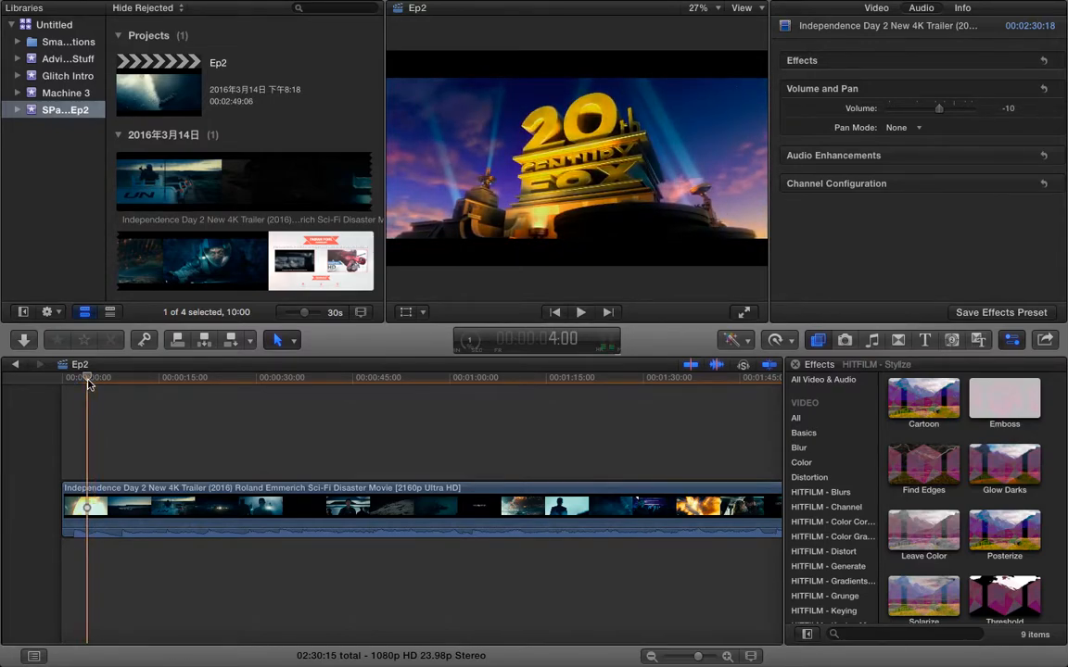
pyautogui.press('space')
pyautogui.press('space')
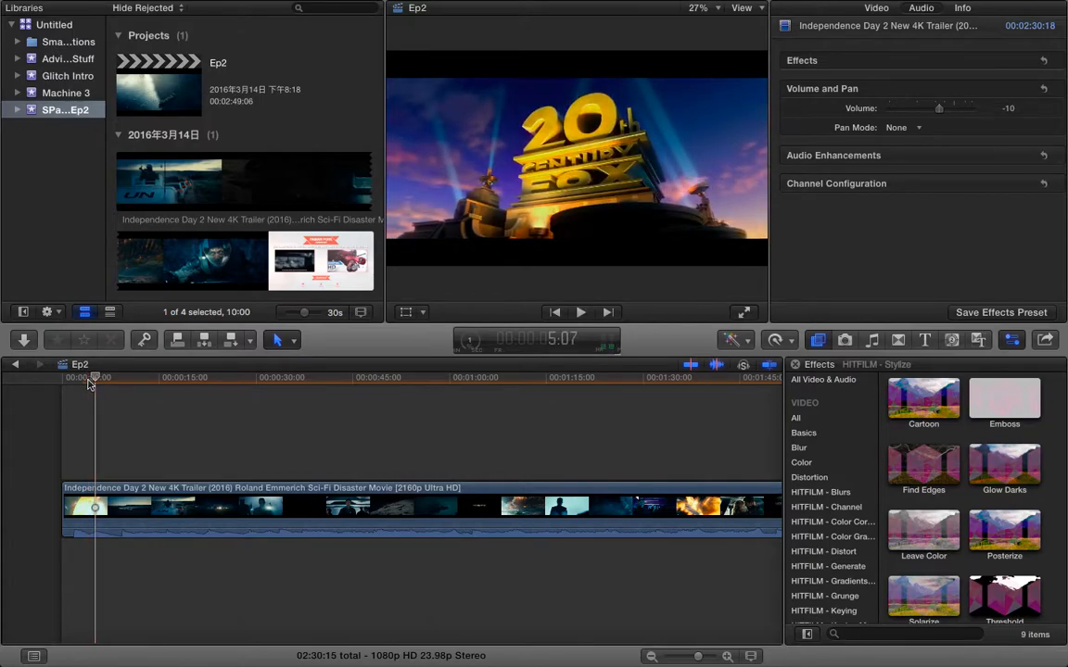
pyautogui.click(88, 380)
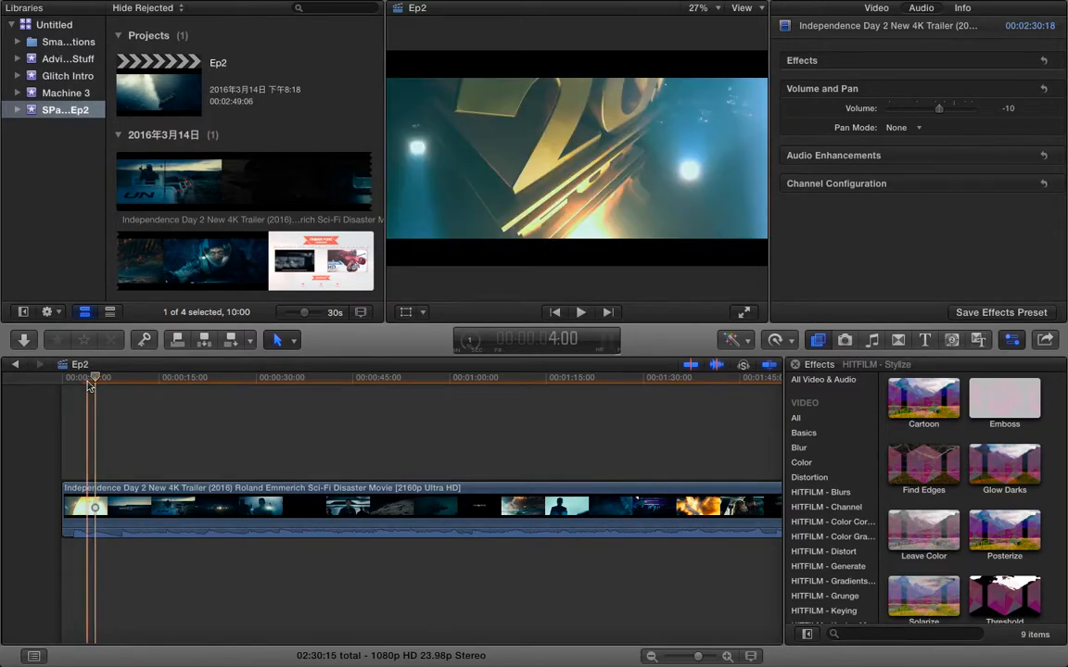
pyautogui.press('Home')
# - Place the playhead at 4:00 in the trailer and advance it frame by frame to 4:14
pyautogui.click(87, 380)
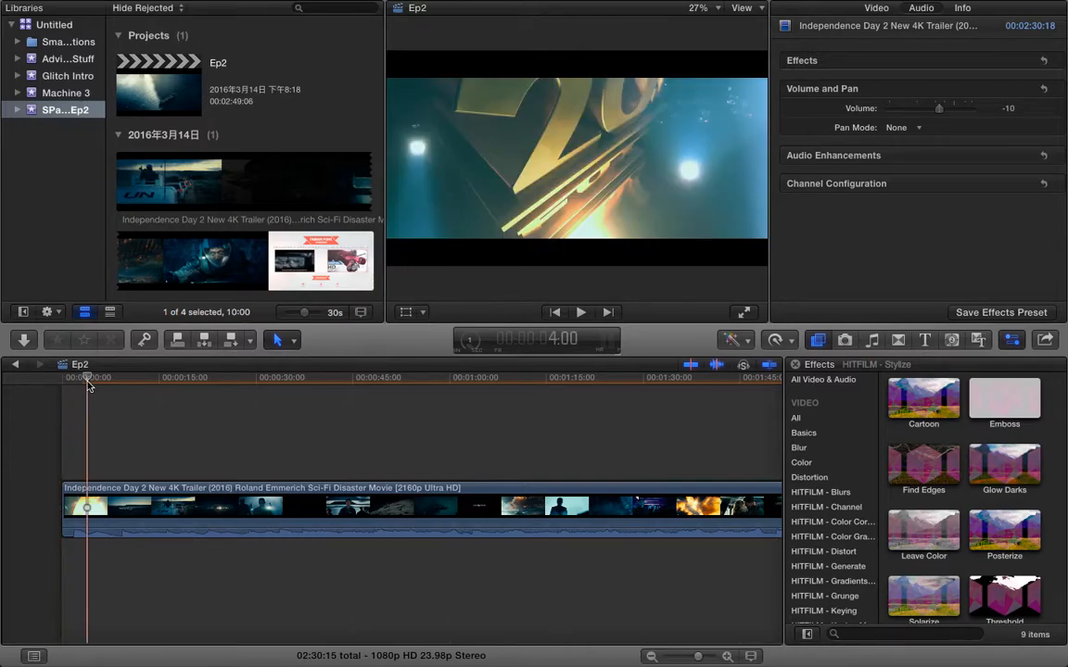
pyautogui.press('Right')
pyautogui.press('Right')
pyautogui.press('Right')
pyautogui.press('Right')
pyautogui.press('Right')
pyautogui.press('Right')
pyautogui.press('Right')
pyautogui.press('Right')
pyautogui.press('Right')
pyautogui.press('Right')
pyautogui.press('Right')
pyautogui.press('Right')
pyautogui.press('Right')
pyautogui.press('Right')
pyautogui.press('Right')
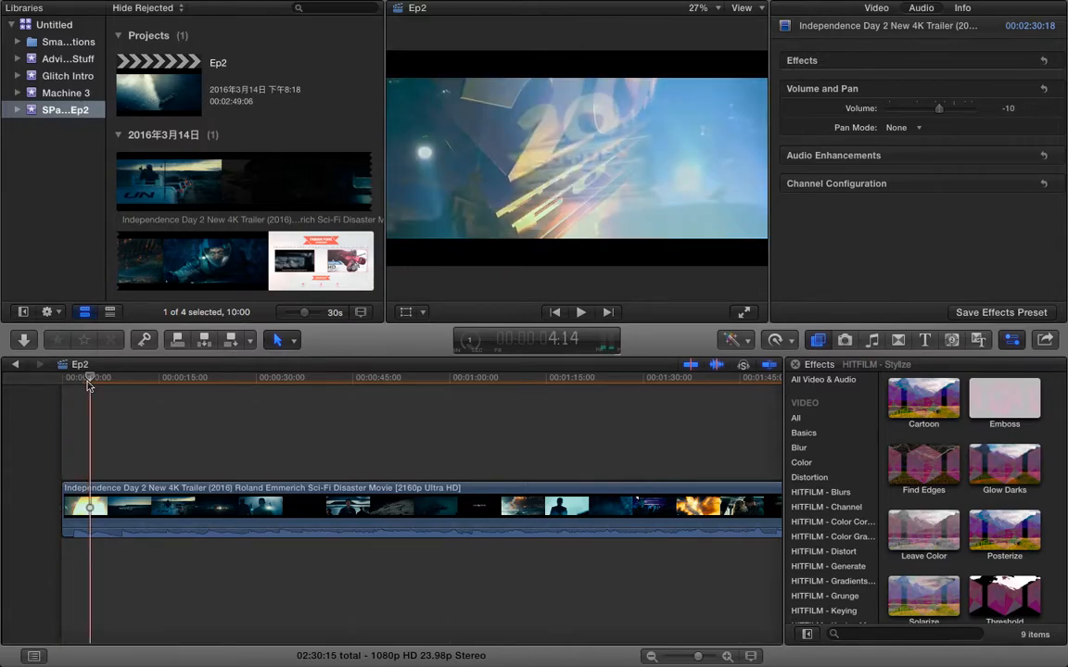
# - Step back and forth frame by frame around 4:14 in the 20th Century Fox logo passage
pyautogui.press('Left')
pyautogui.press('Left')
pyautogui.press('Right')
pyautogui.press('Right')
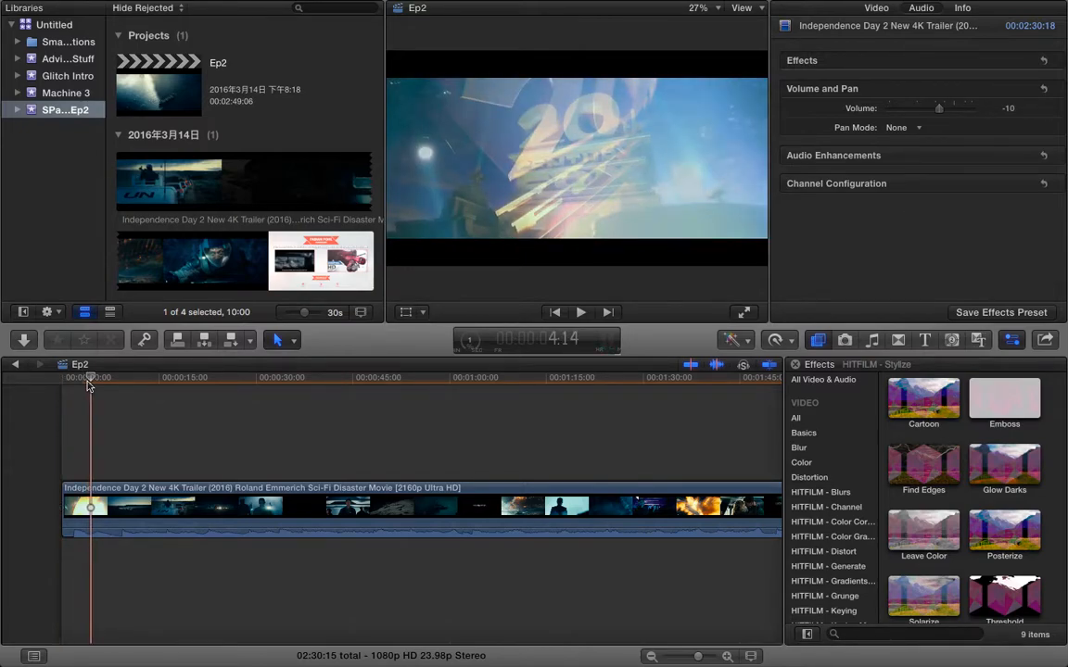
pyautogui.press('Left')
pyautogui.press('Left')
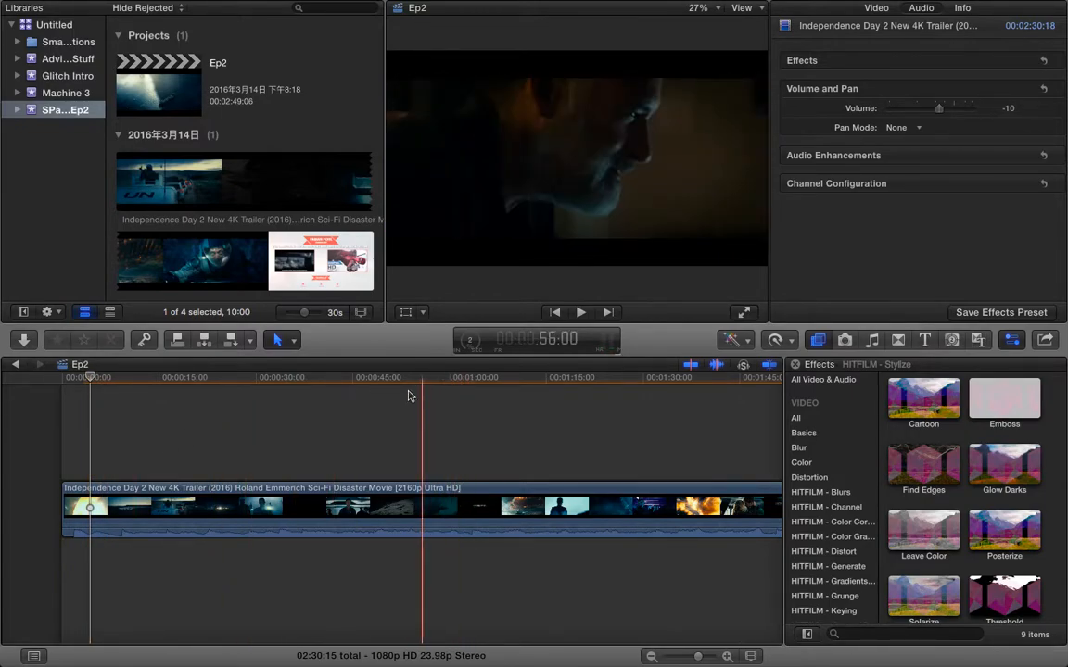
# - Cut the trailer clip with the Blade tool at 50:06 and again about 27 seconds further on
pyautogui.click(293, 341)
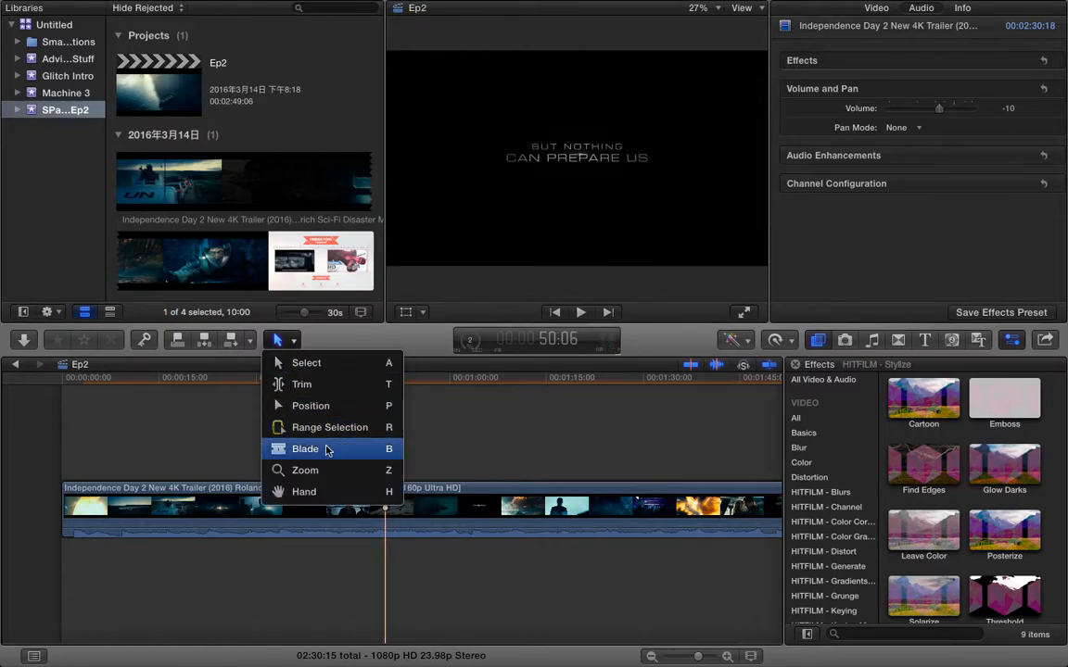
pyautogui.click(331, 448)
pyautogui.click(391, 501)
pyautogui.click(561, 501)
# - Delete the section between the two cuts with the Select tool and play the trailer across the join
pyautogui.click(279, 339)
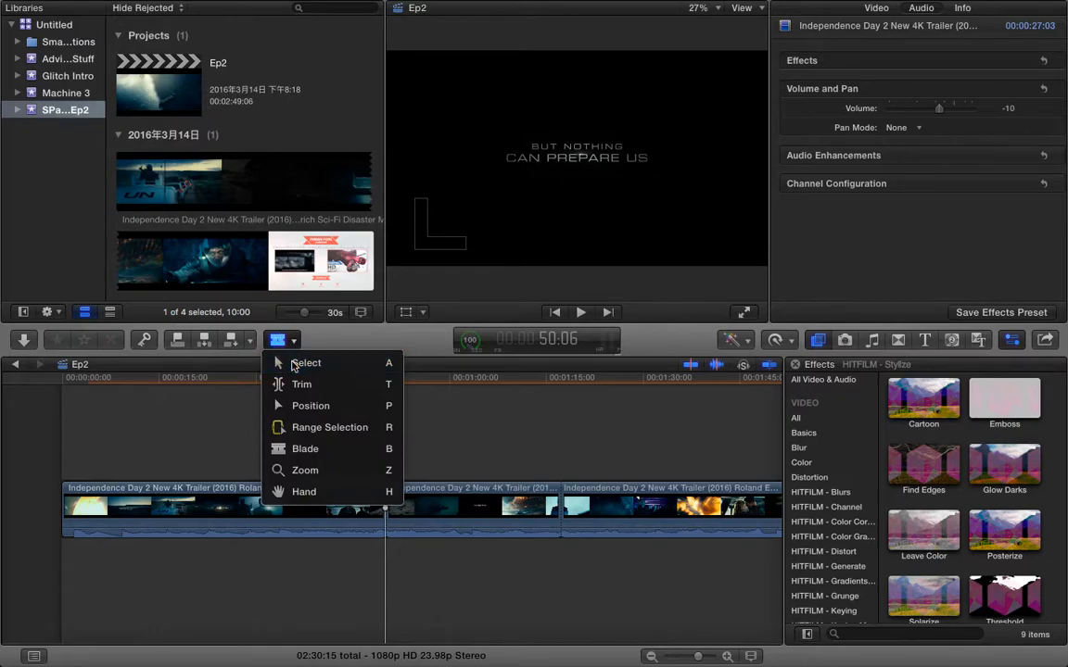
pyautogui.click(306, 362)
pyautogui.click(428, 503)
pyautogui.press('Delete')
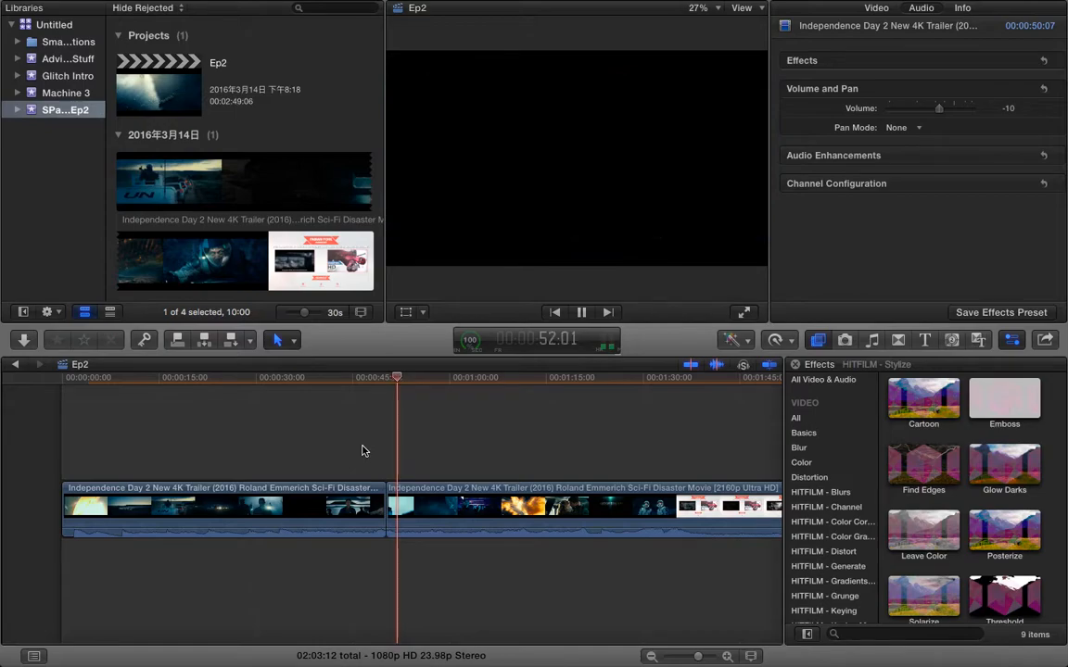
pyautogui.press('space')
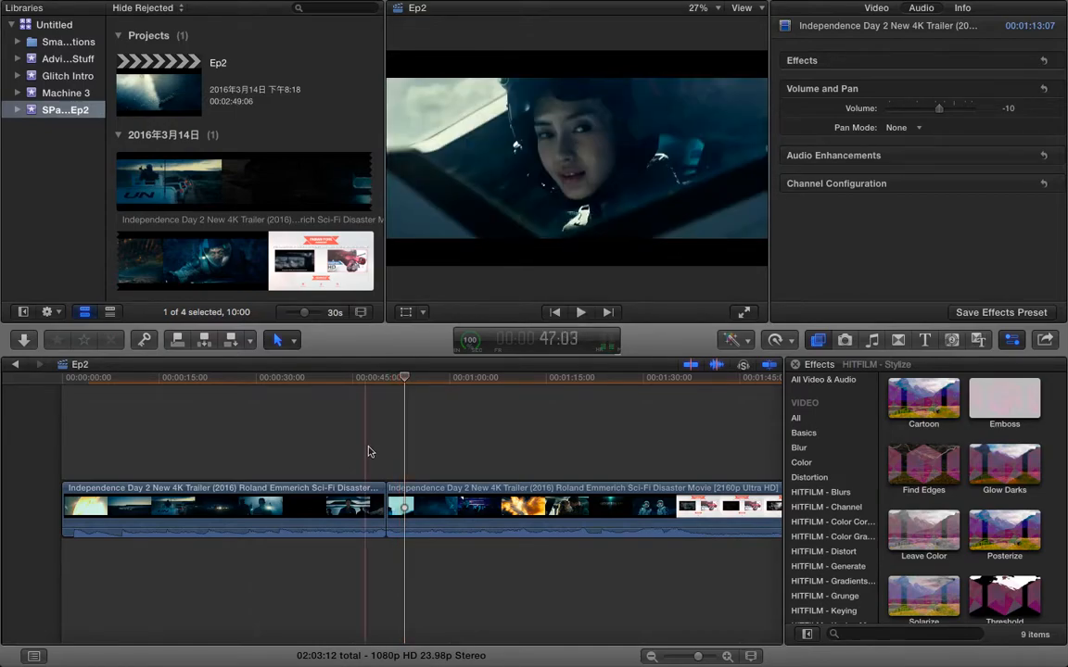
pyautogui.click(370, 455)
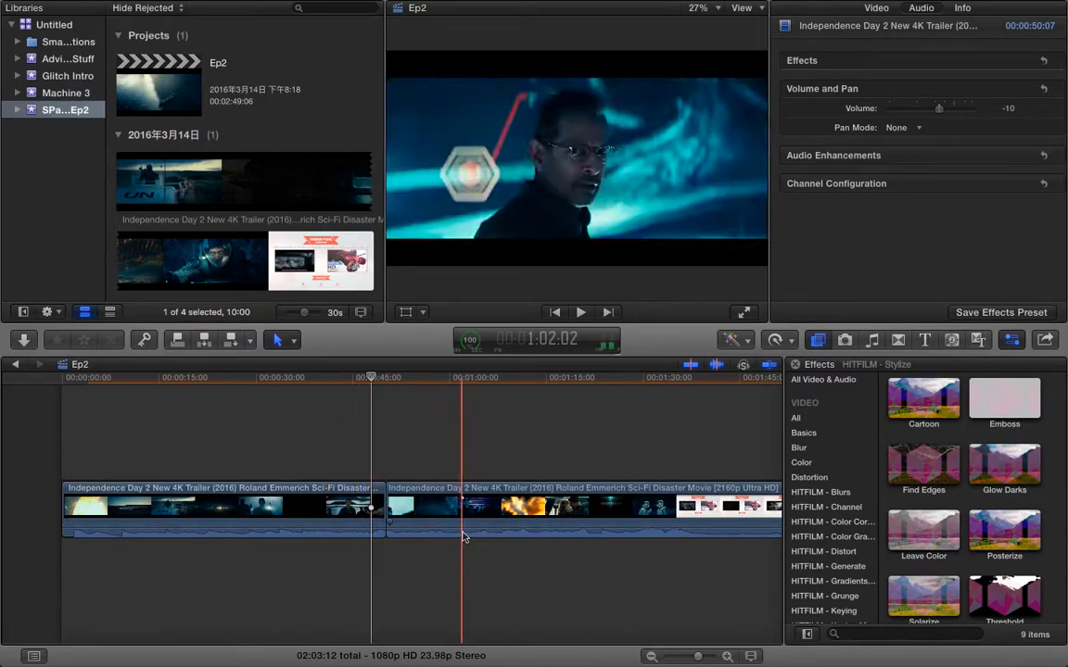
# - Expand the second trailer clip's audio and trim only its video start by about 7 seconds so the audio leads
pyautogui.click(463, 536)
pyautogui.hotkey('ctrl', 'shift', 's')
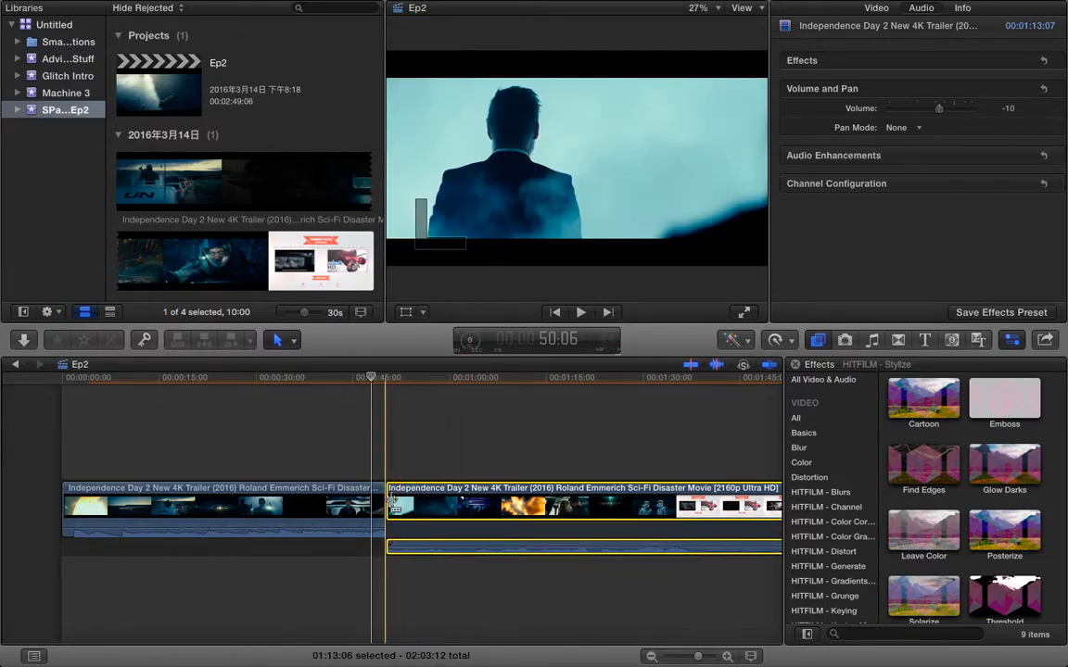
pyautogui.moveTo(391, 501); pyautogui.dragTo(451, 504)
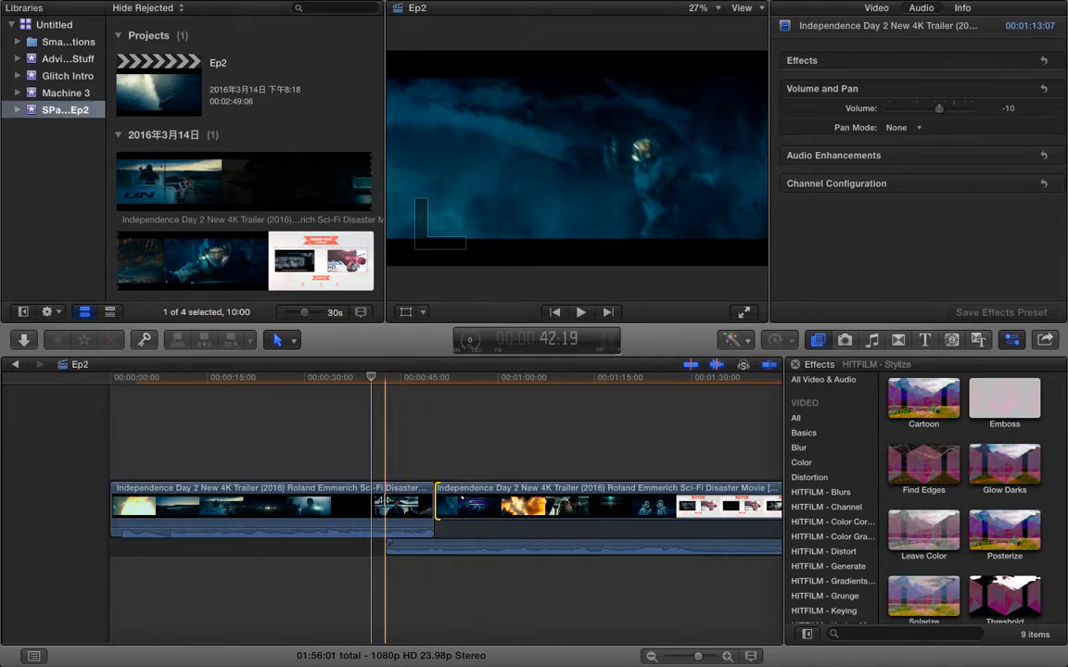
# - Play the trailer from about 42:19 across the offset audio and video edit to about 52:09
pyautogui.click(386, 445)
pyautogui.press('space')
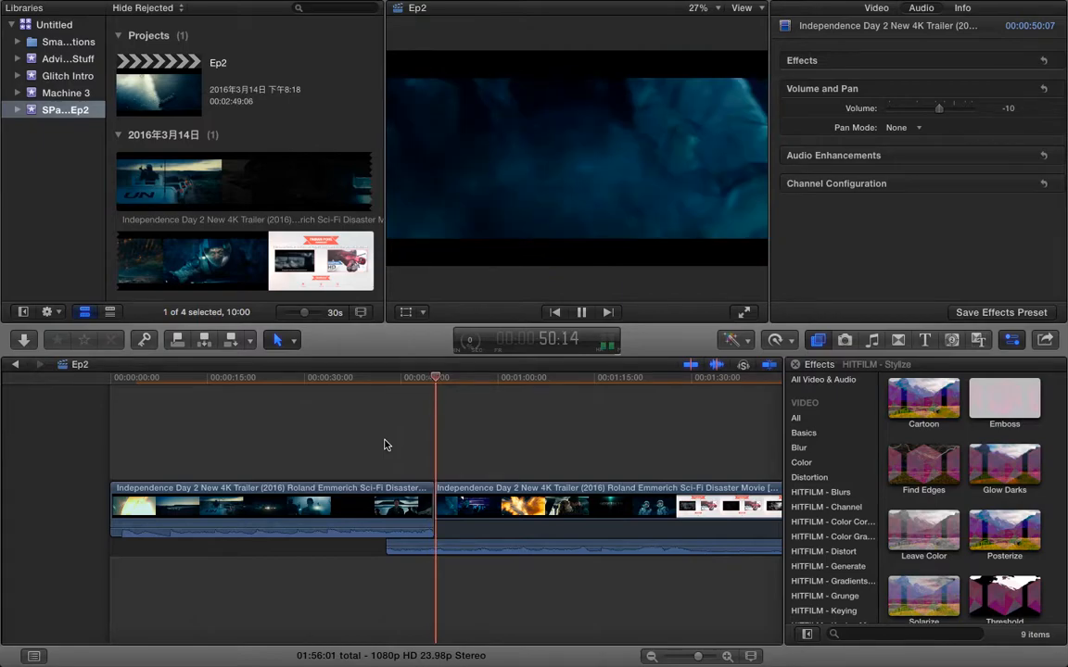
pyautogui.press('space')
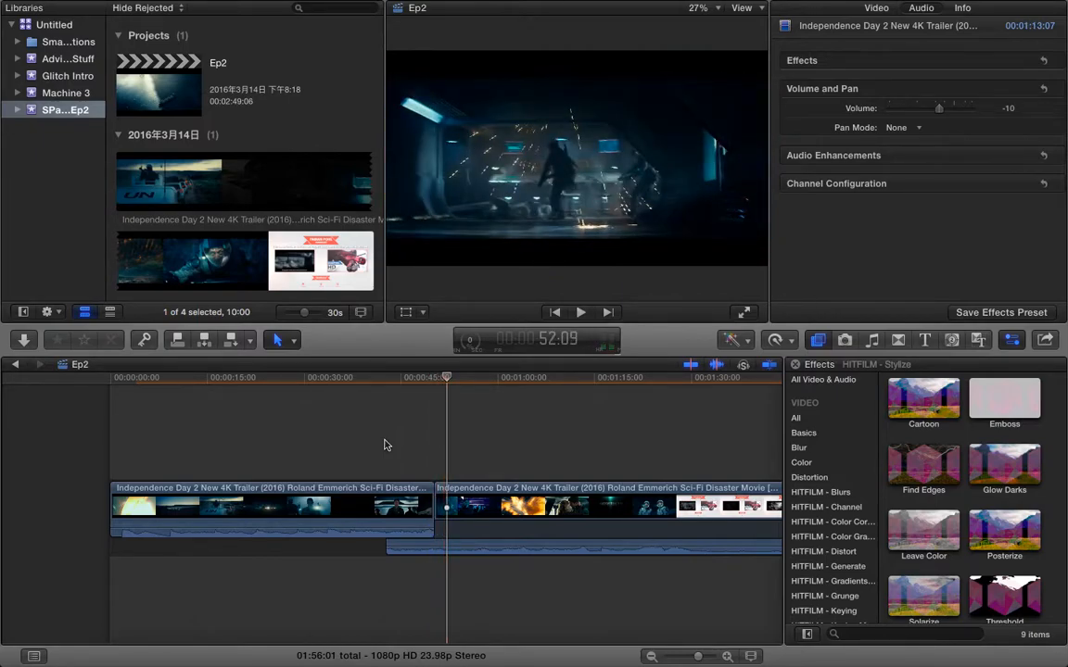
# - Lengthen the first trailer clip to about 1:05, extend the second clip's video start ahead of its audio, and collapse the audio
pyautogui.moveTo(434, 505); pyautogui.dragTo(471, 503)
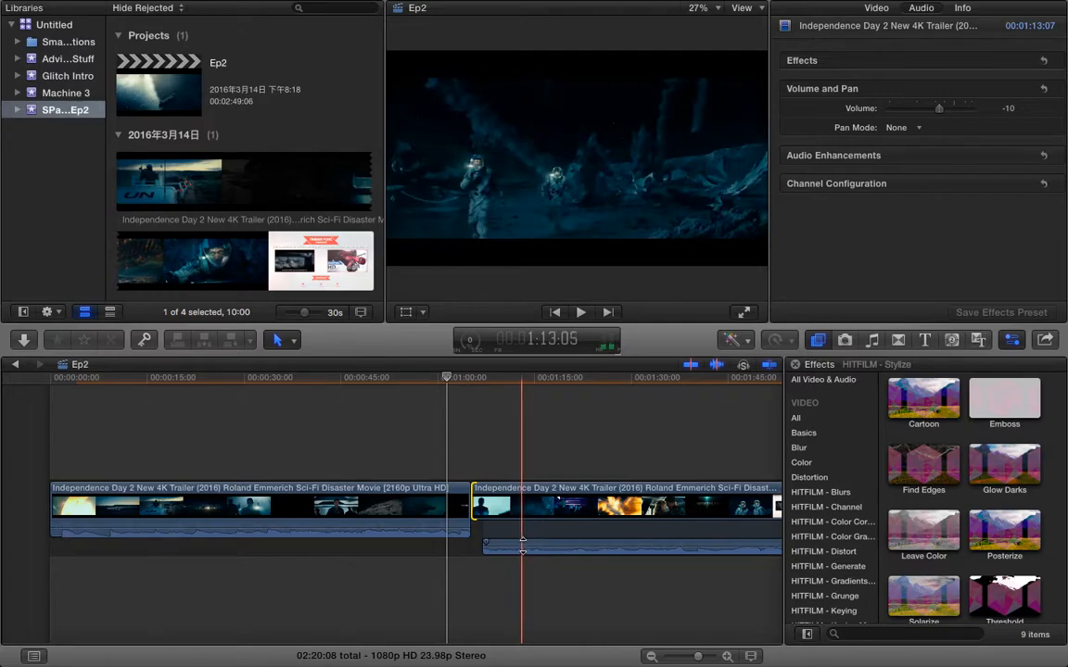
pyautogui.doubleClick(526, 546)
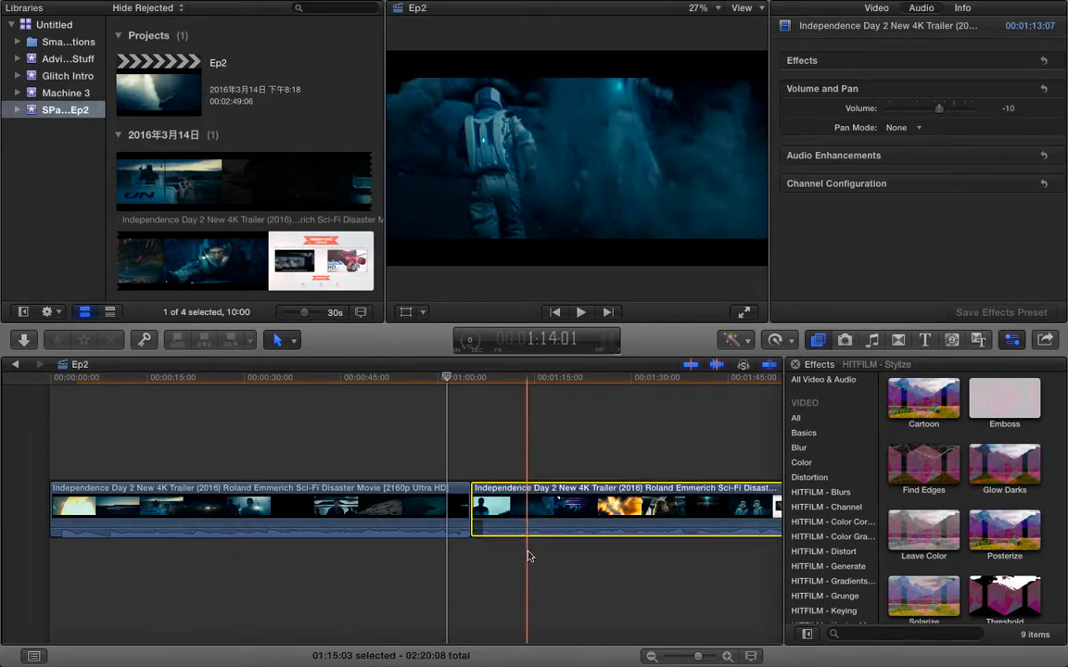
pyautogui.moveTo(472, 500); pyautogui.dragTo(471, 503)
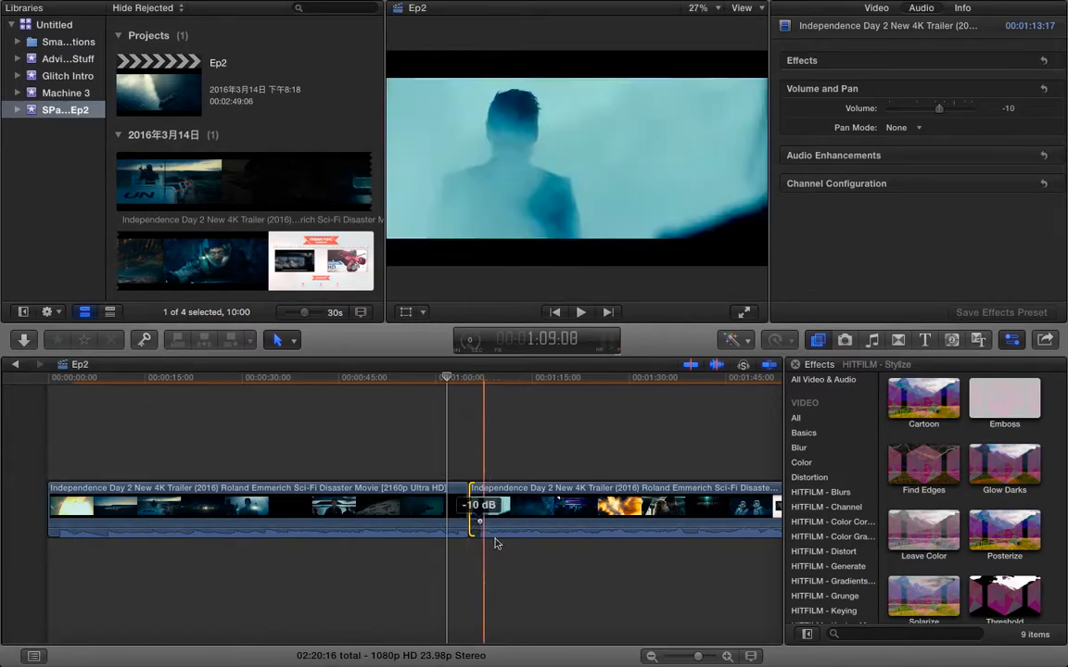
# - Expand the second clip's audio, extend its start to line up with the video start, and collapse it
pyautogui.doubleClick(494, 535)
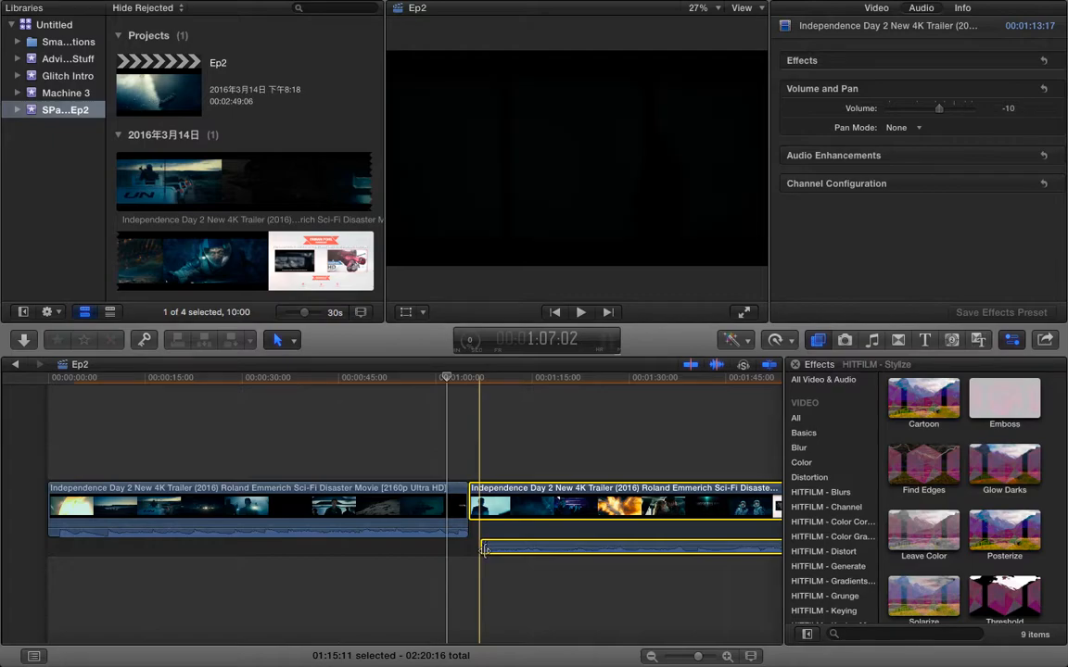
pyautogui.moveTo(483, 551); pyautogui.dragTo(471, 554)
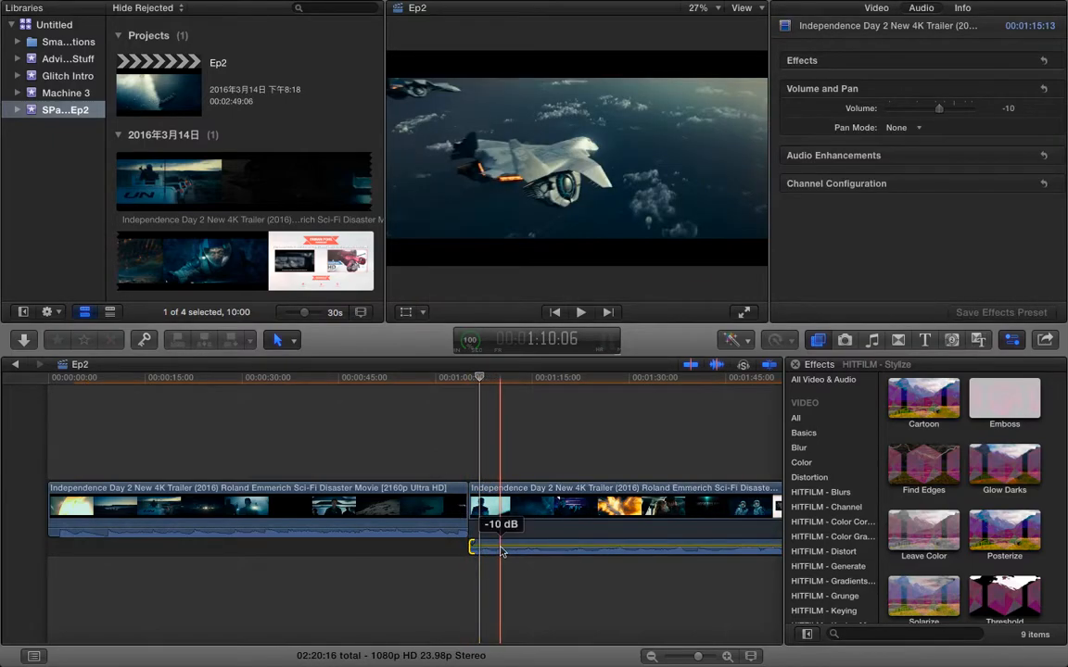
pyautogui.doubleClick(501, 552)
# - Play the trailer from about 1:02:10 across the cut to about 1:08:18
pyautogui.click(452, 430)
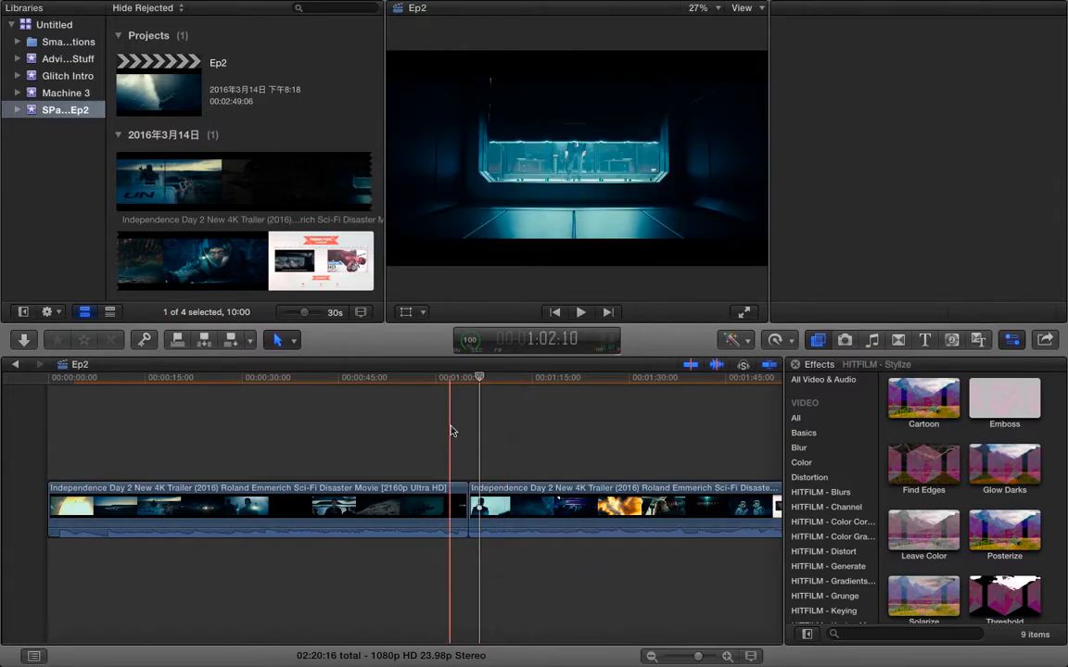
pyautogui.press('space')
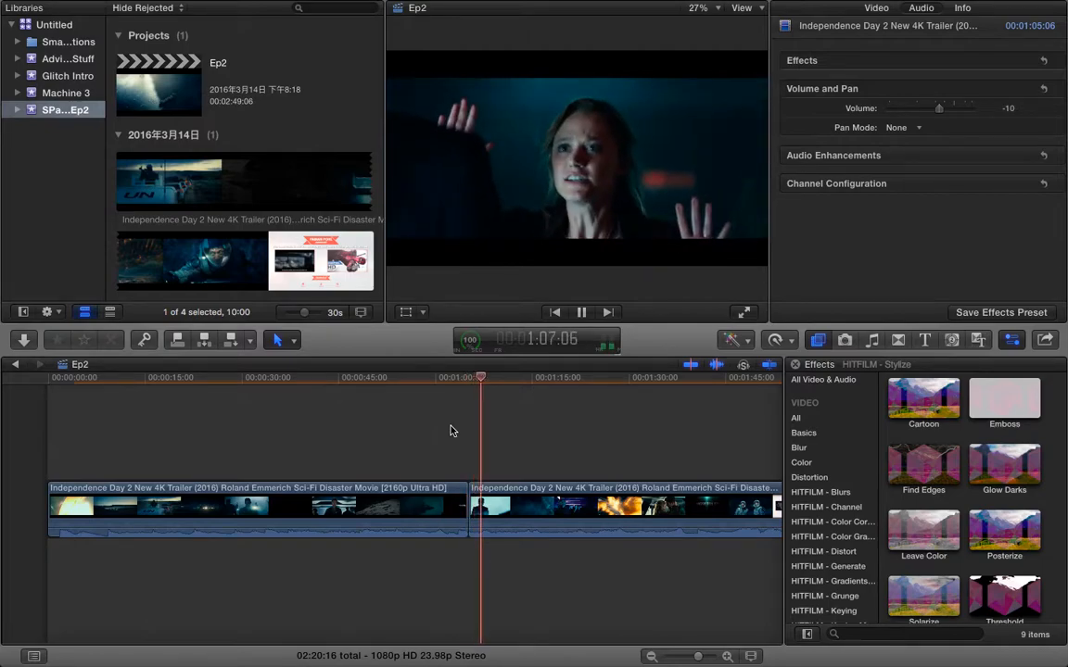
pyautogui.press('space')
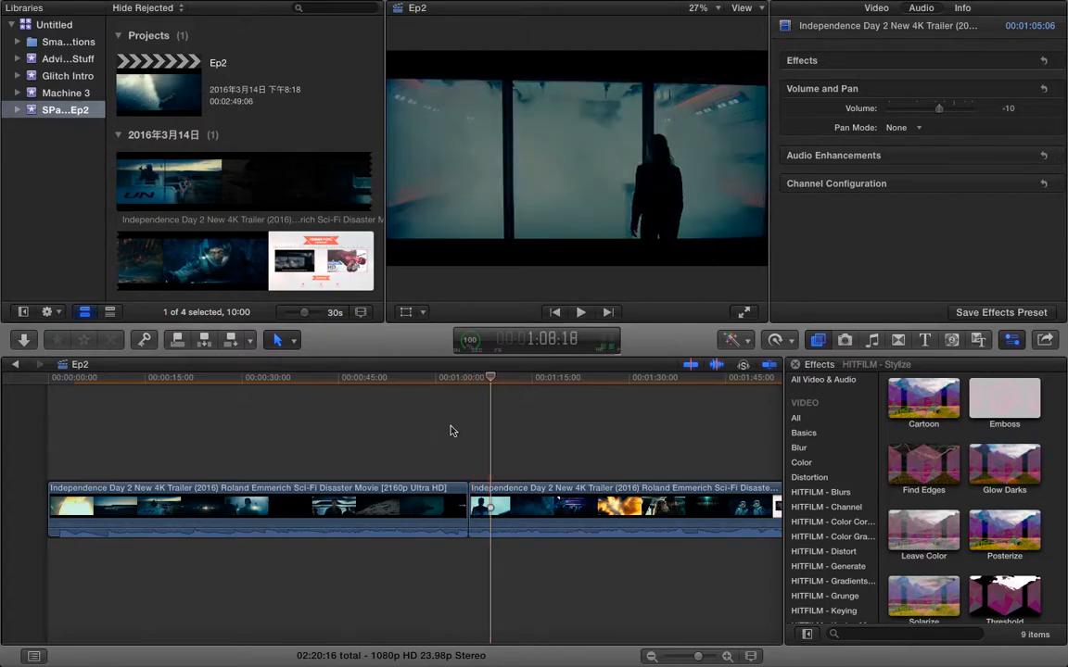
# - Play the INDEPENDENCE DAY title passage of the trailer several times from about 1:38:04
pyautogui.hscroll(1, 451, 430)
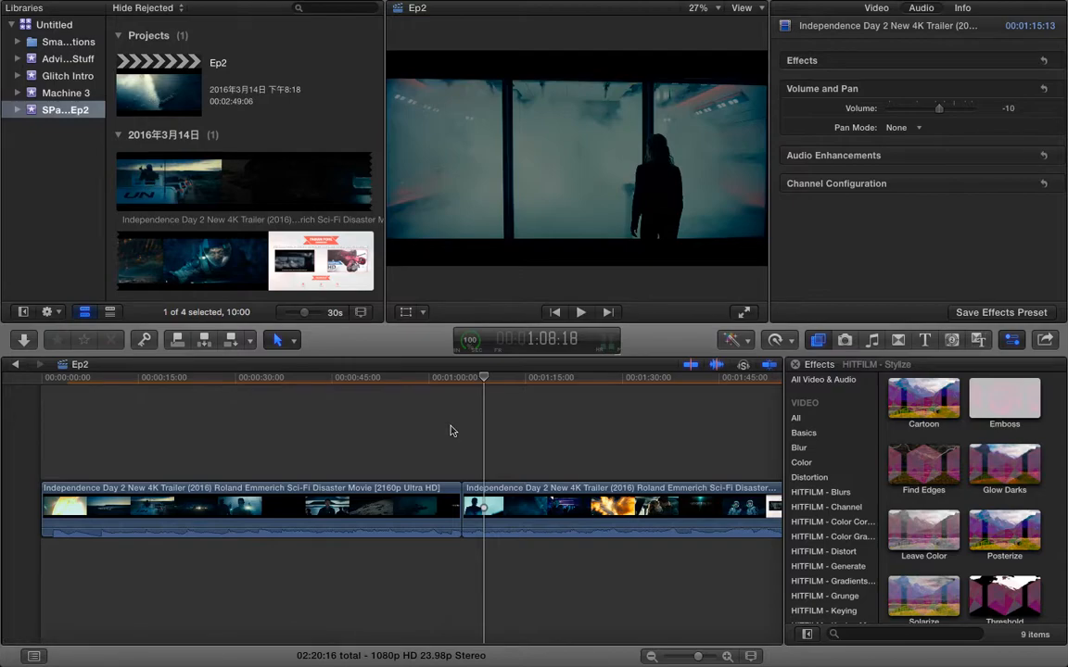
pyautogui.hscroll(10, 451, 430)
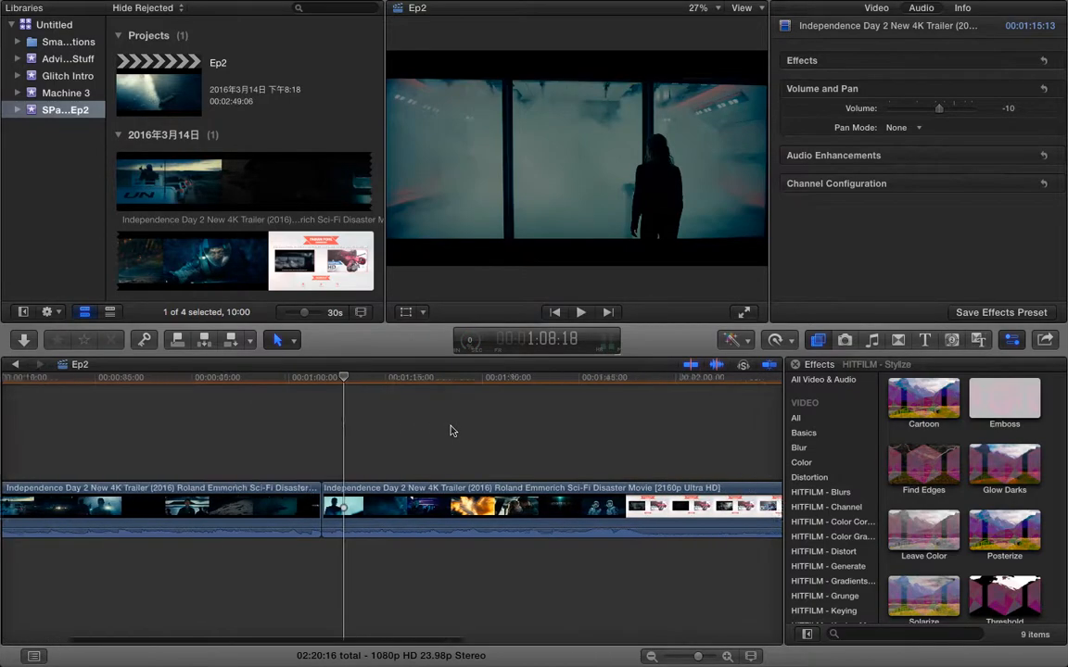
pyautogui.click(482, 435)
pyautogui.click(449, 442)
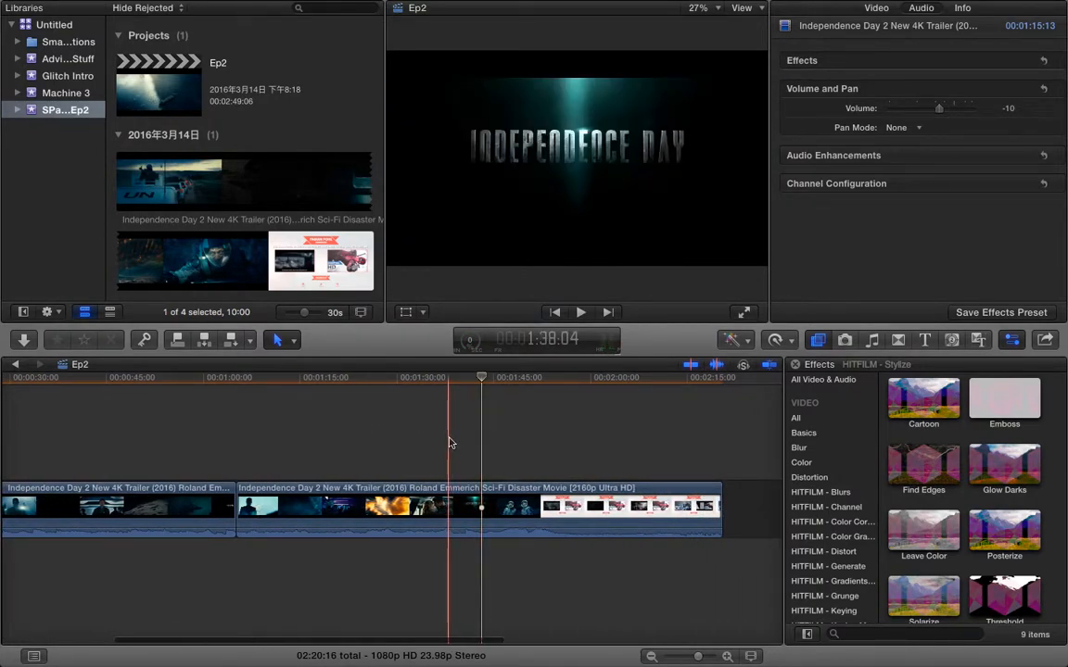
pyautogui.press('space')
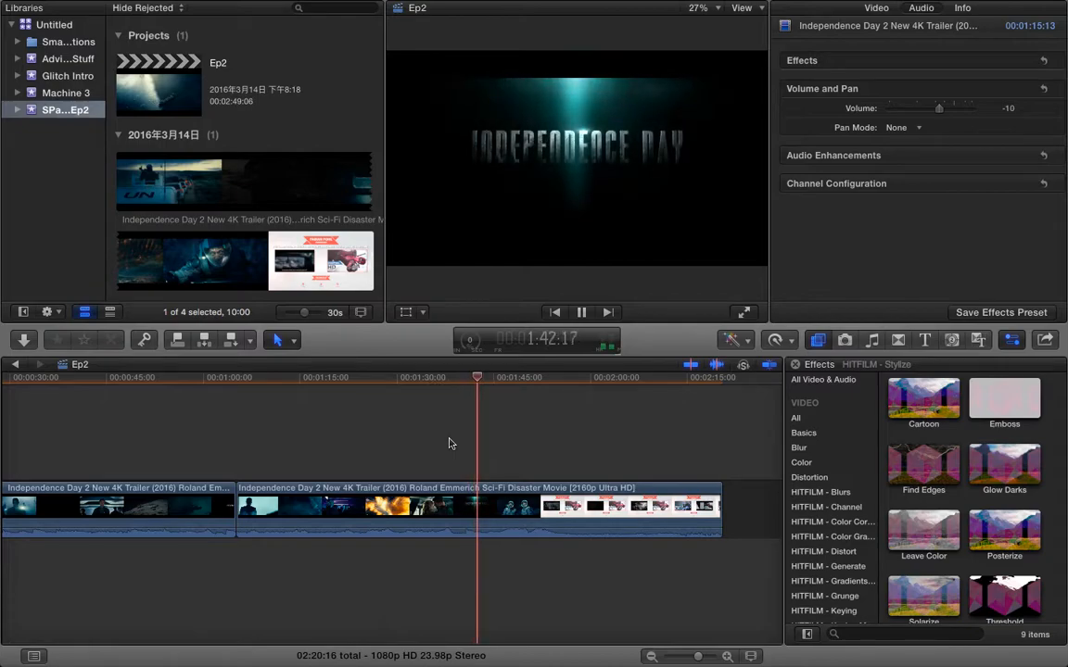
pyautogui.press('space')
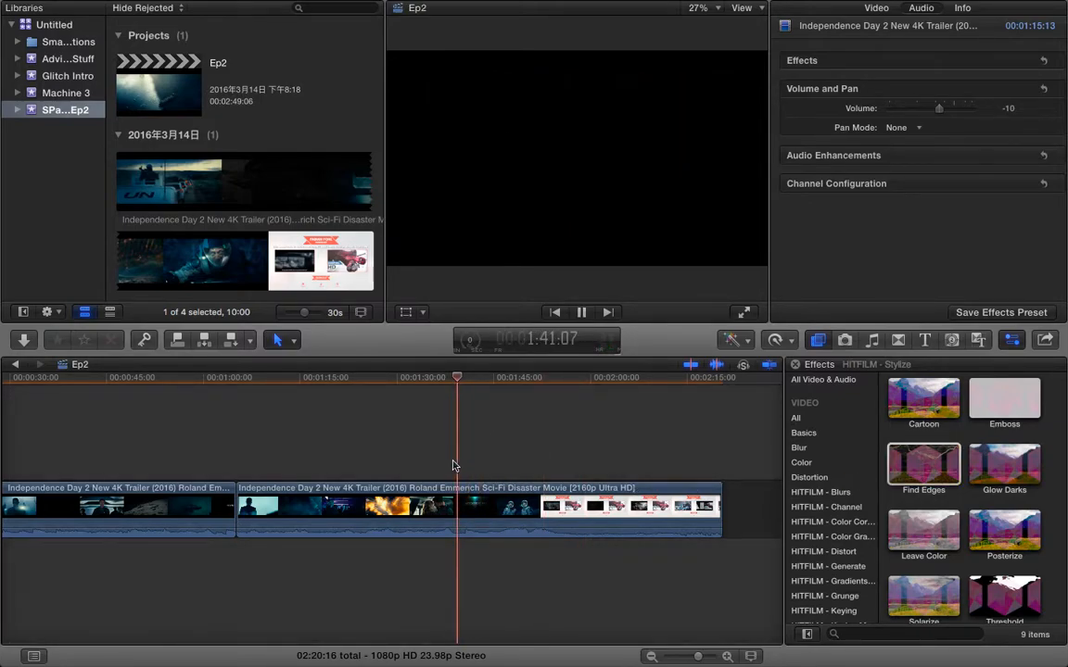
pyautogui.press('space')
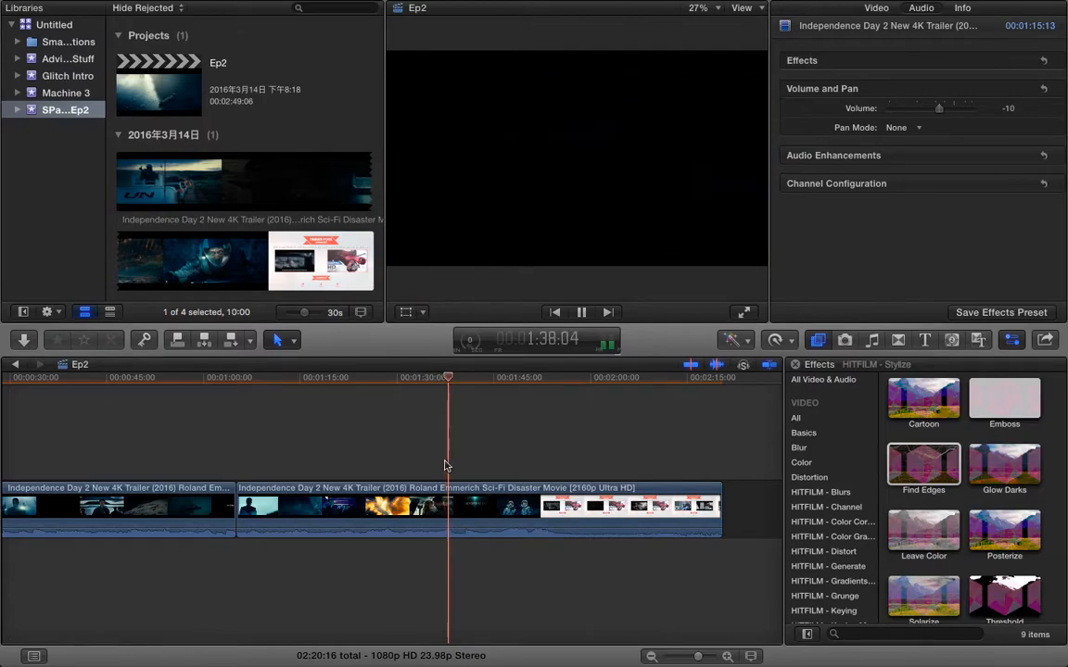